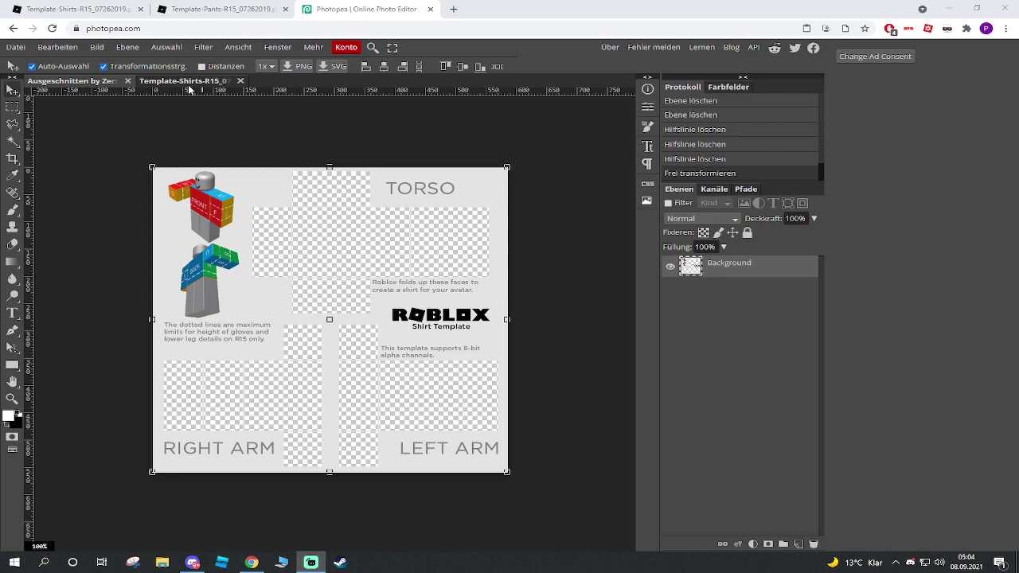
Step: Compare the R15 shirt and pants template images with the transparent shirt template open in the editor
left_click(169, 8)
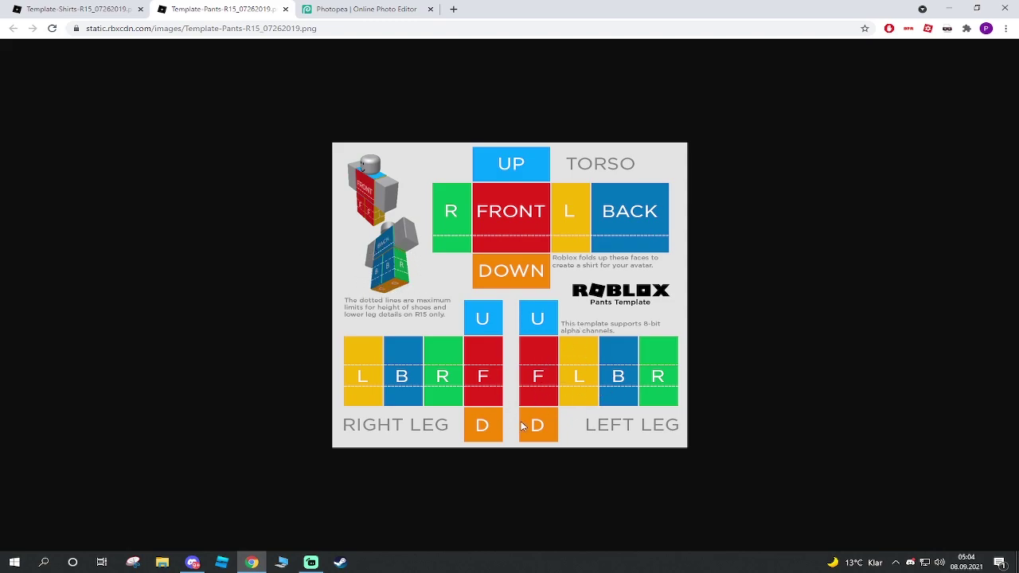
key("ctrl+Tab")
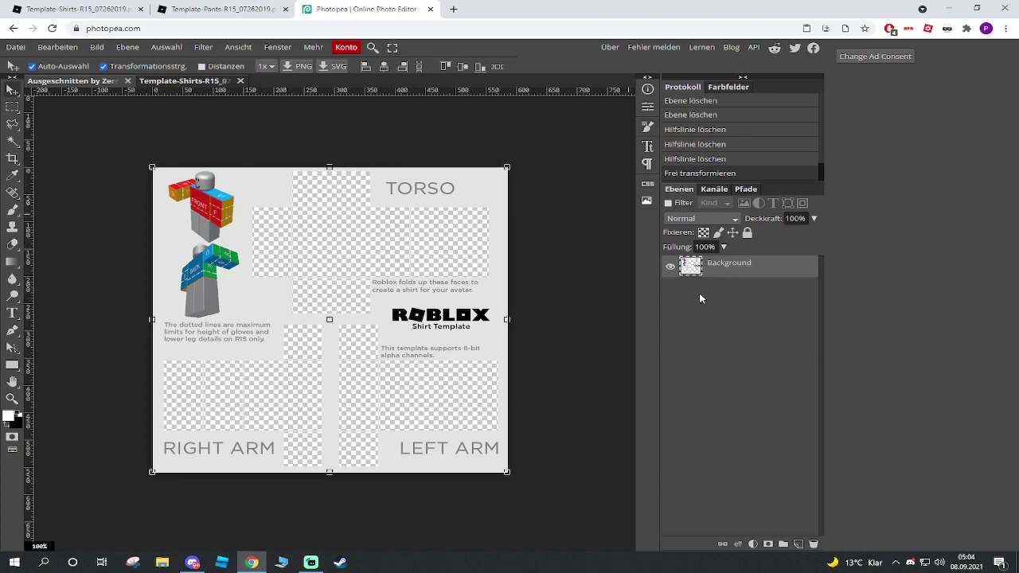
left_click(85, 15)
left_click(368, 8)
left_click(188, 82)
left_click(218, 9)
left_click(325, 8)
left_click(85, 9)
left_click(208, 9)
left_click(85, 11)
left_click(207, 11)
Step: Place a copy of the coloured shirt template as a layer above the transparent template, aligned to the canvas
left_click(374, 10)
left_click(178, 83)
left_click_drag(243, 193, 393, 183)
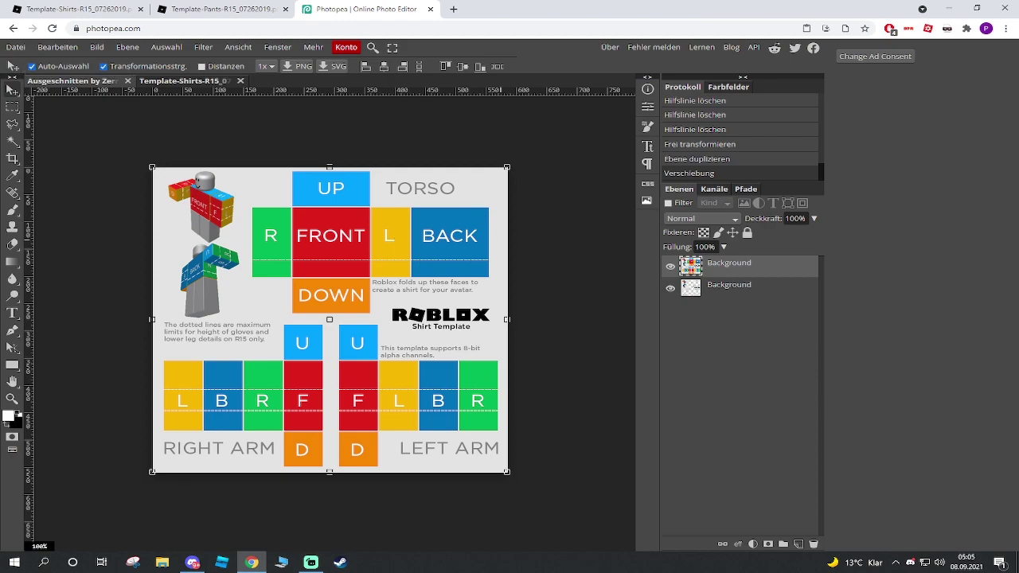
Step: On the coloured template layer, select the full-width area from the torso's dashed line down to the canvas's bottom edge
left_click(749, 290)
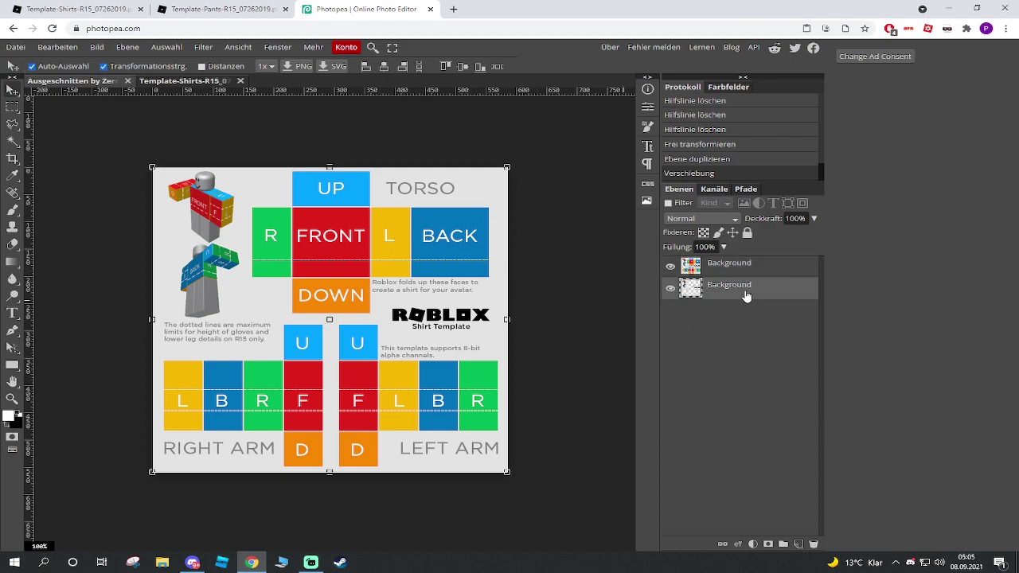
left_click(741, 274)
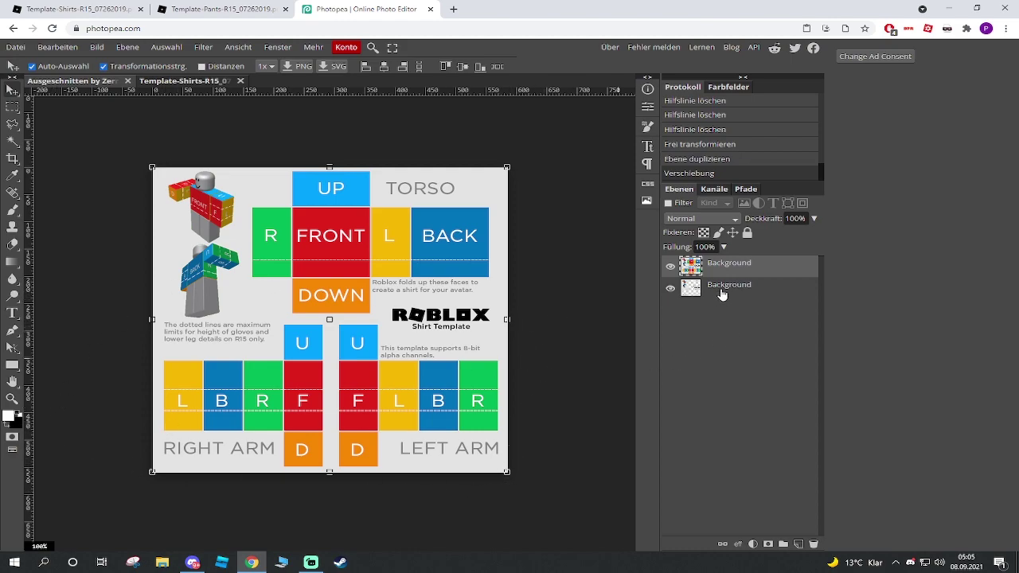
left_click(12, 106)
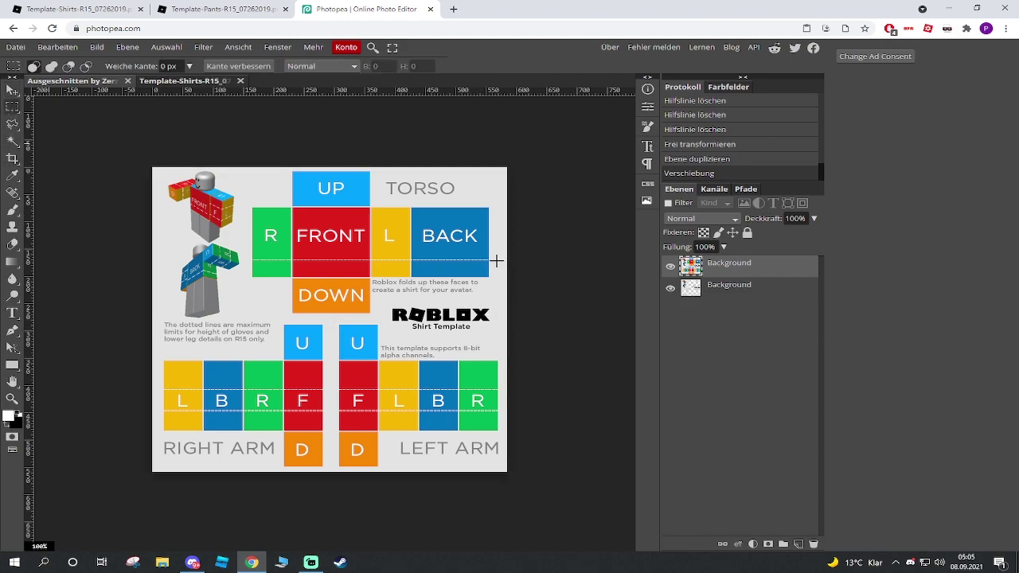
left_click_drag(503, 260, 92, 519)
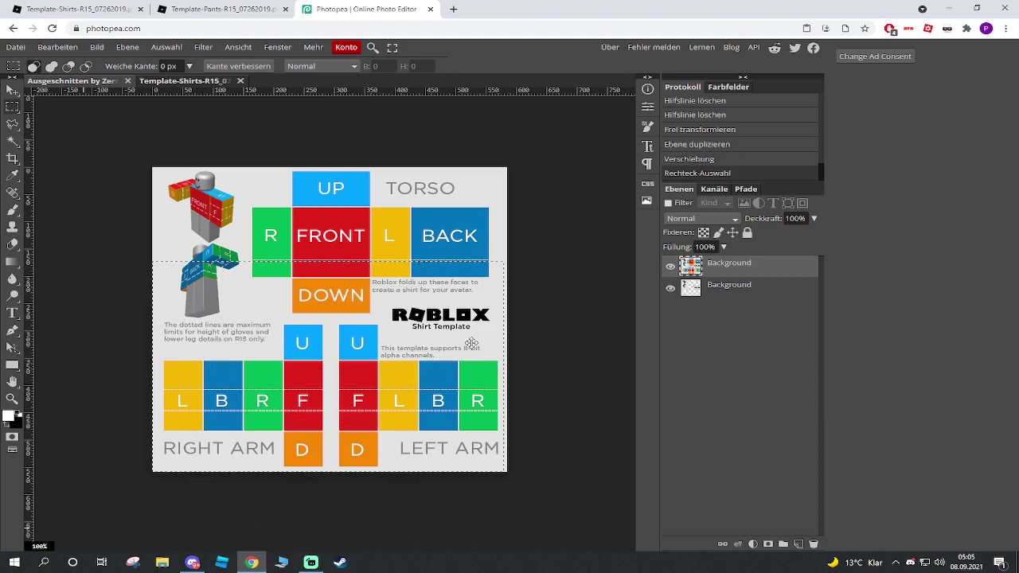
left_click(532, 278)
left_click_drag(507, 261, 87, 550)
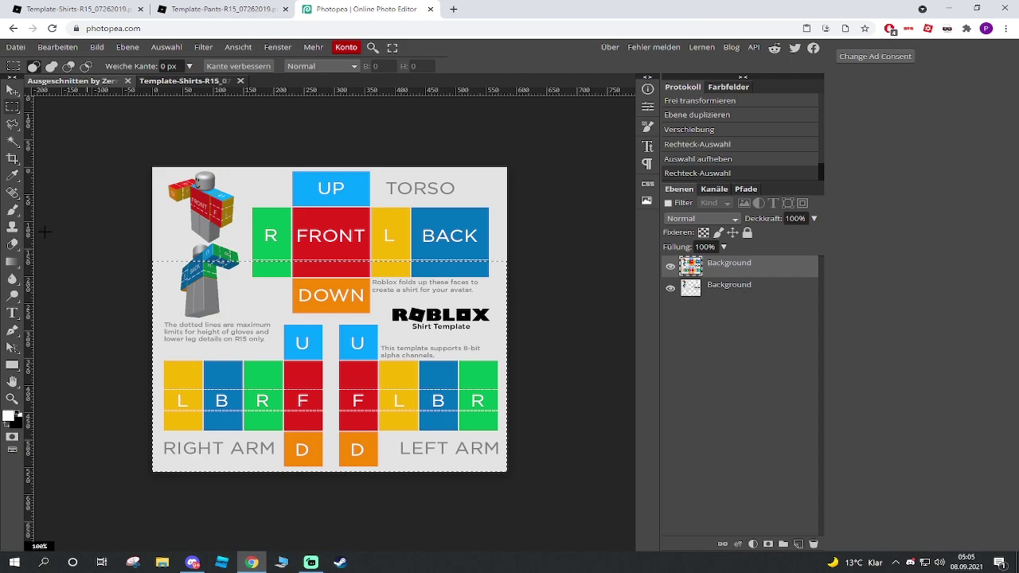
Step: Add a new empty layer and move it beneath both Background layers
left_click(730, 285)
left_click(799, 545)
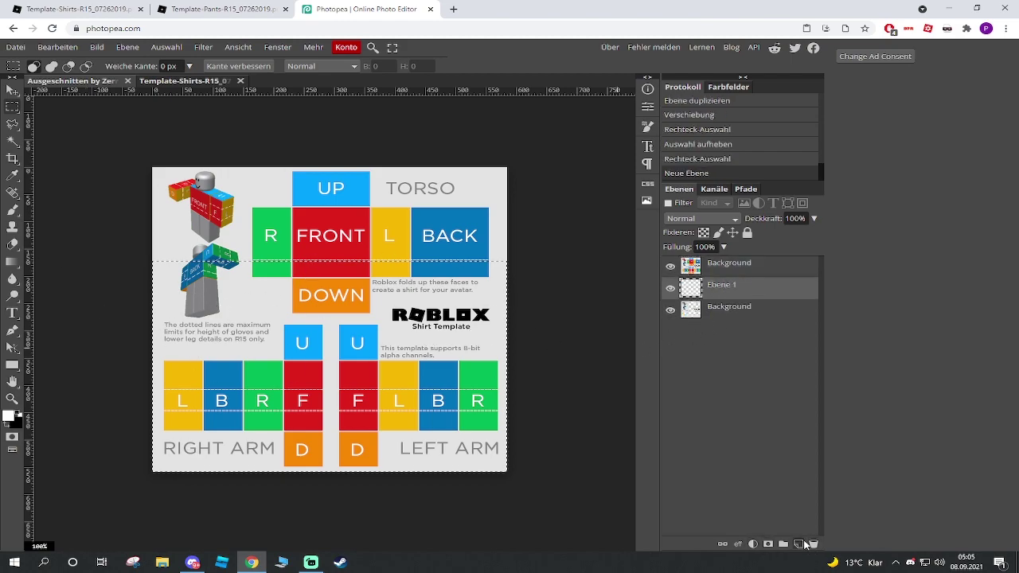
left_click_drag(733, 291, 732, 330)
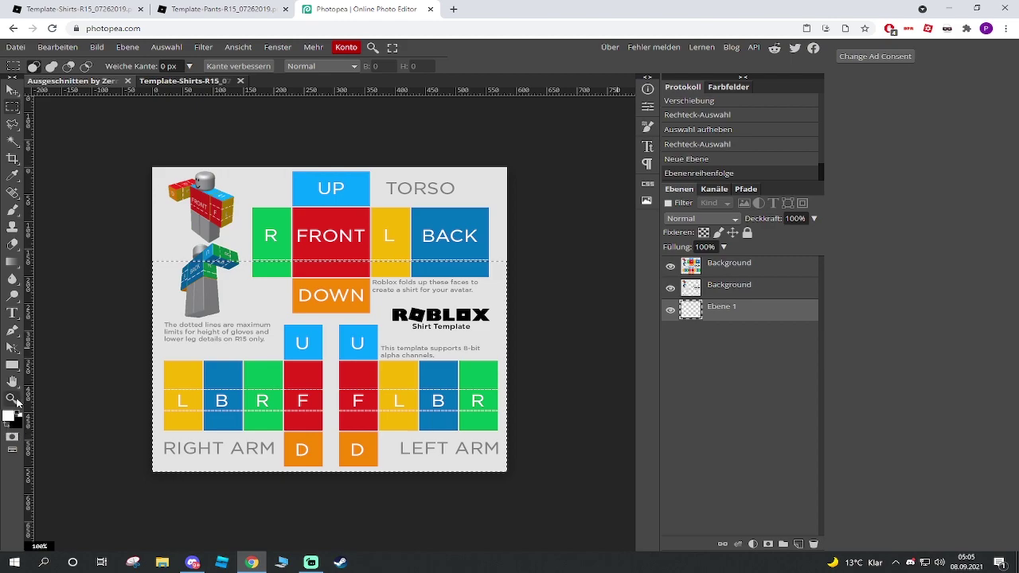
Step: Try to paste the clipboard content into the shirt template document
left_click(58, 48)
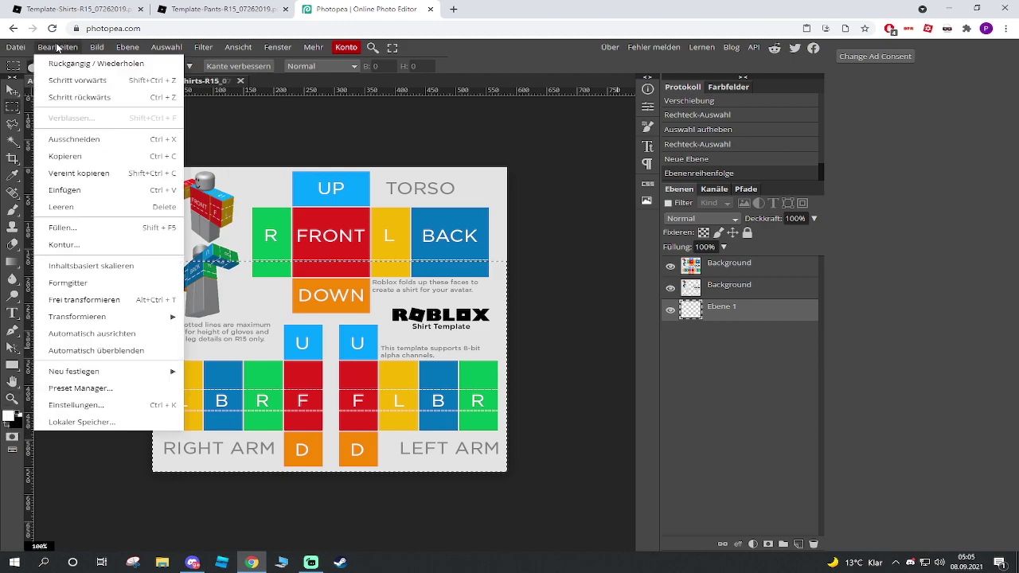
left_click(92, 190)
key("i")
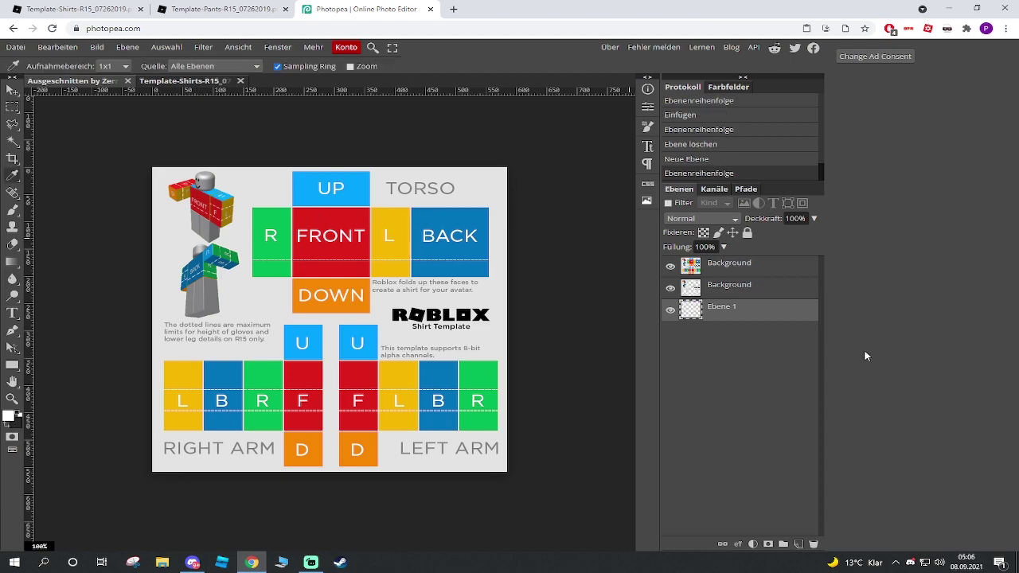
Step: With the coloured template as a guide, make a full-width rectangular selection from the torso's dashed line to the canvas's bottom edge
left_click(722, 270)
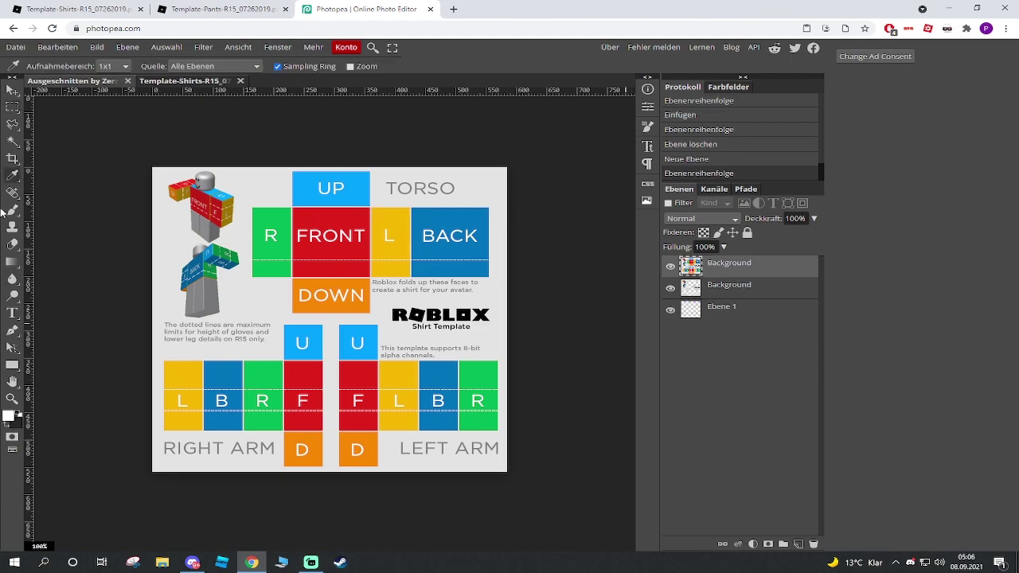
left_click(12, 105)
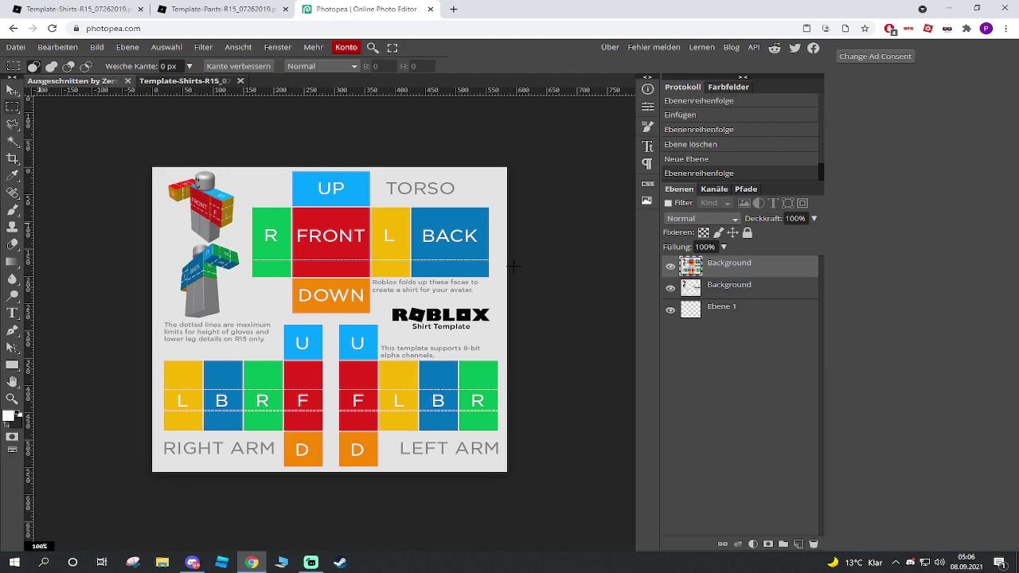
left_click_drag(518, 260, 77, 516)
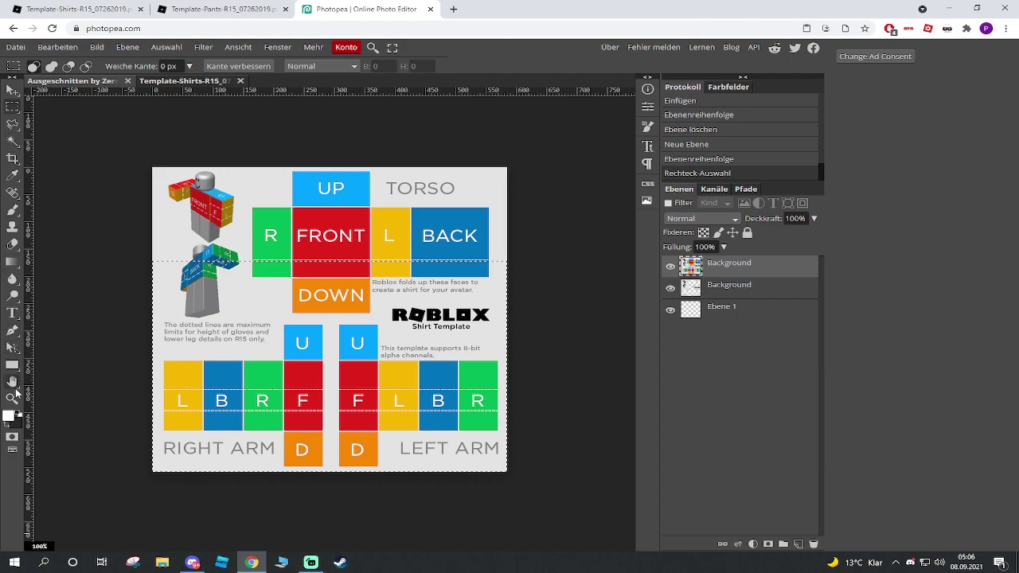
Step: Set the brush size to 241 px and paint the selected area dark on the layer Ebene 1
left_click(10, 210)
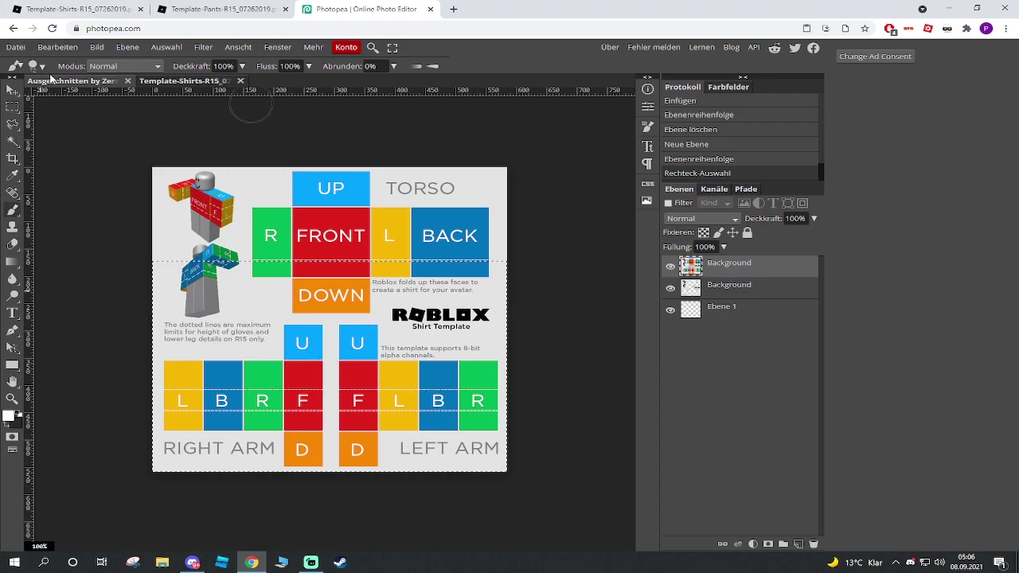
left_click(36, 66)
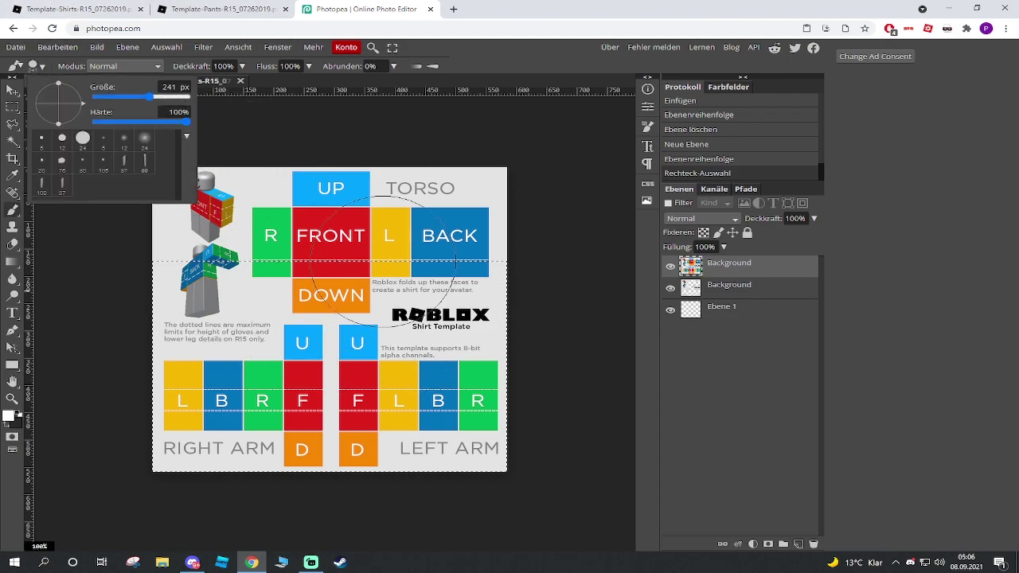
left_click(718, 309)
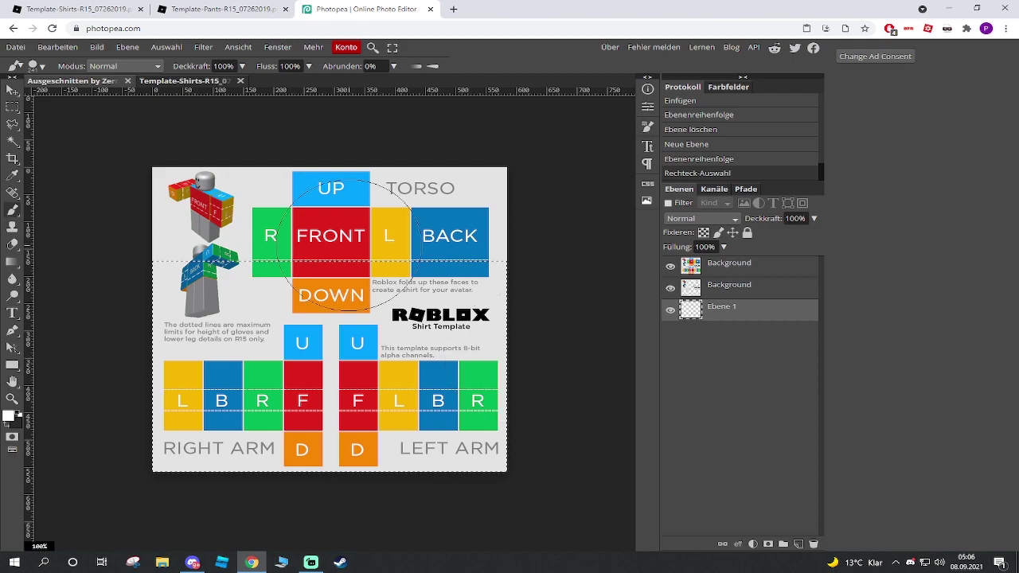
left_click(514, 253)
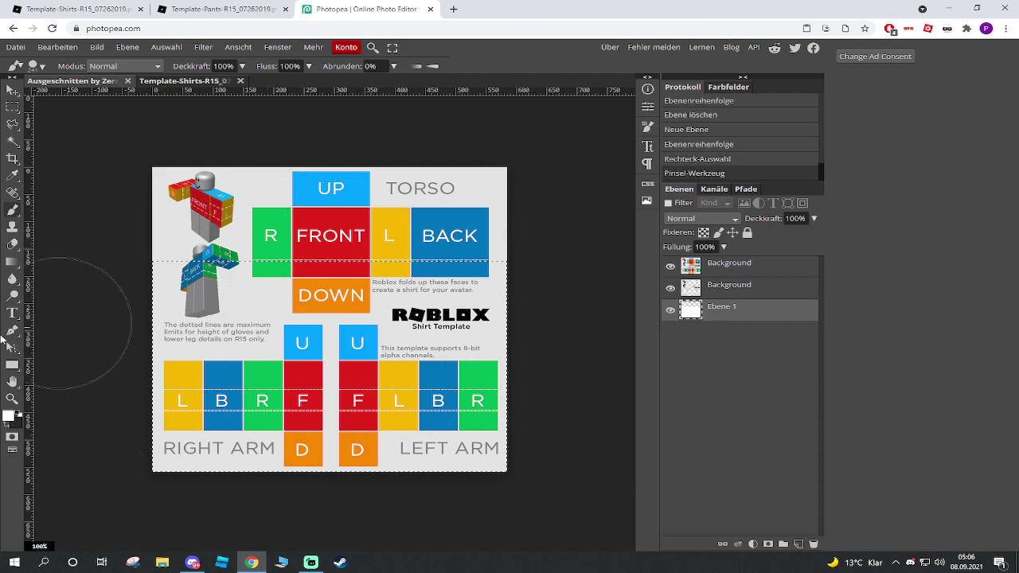
left_click(8, 429)
left_click_drag(66, 339, 590, 296)
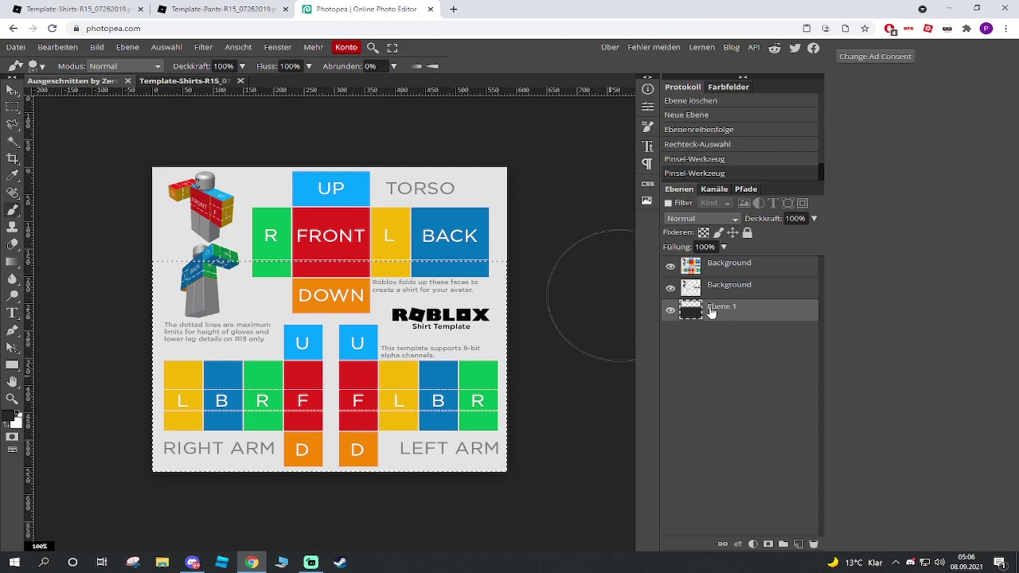
Step: Clear the selection and delete the coloured template layer at the top of the stack
left_click(166, 47)
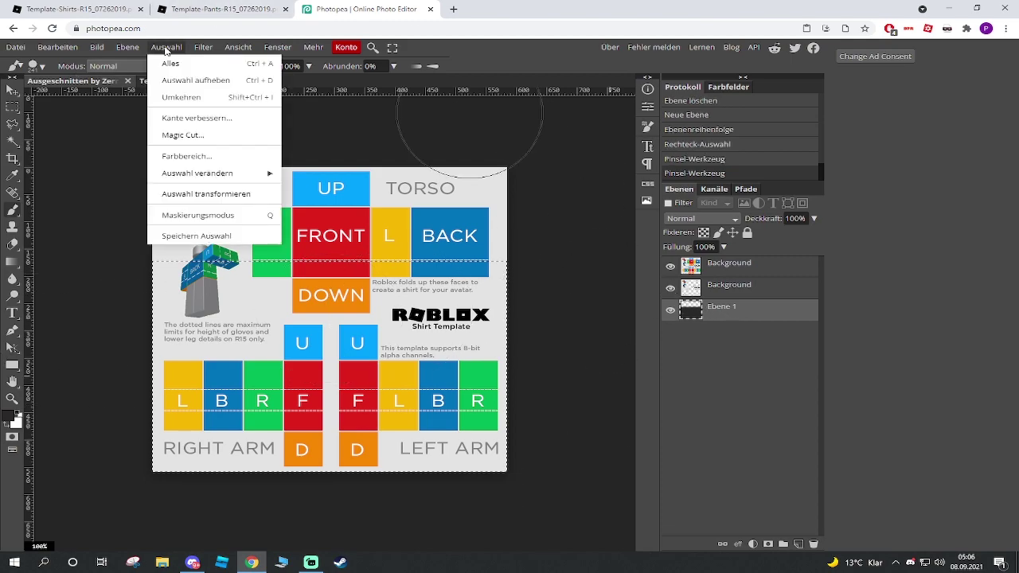
left_click(203, 80)
left_click(751, 266)
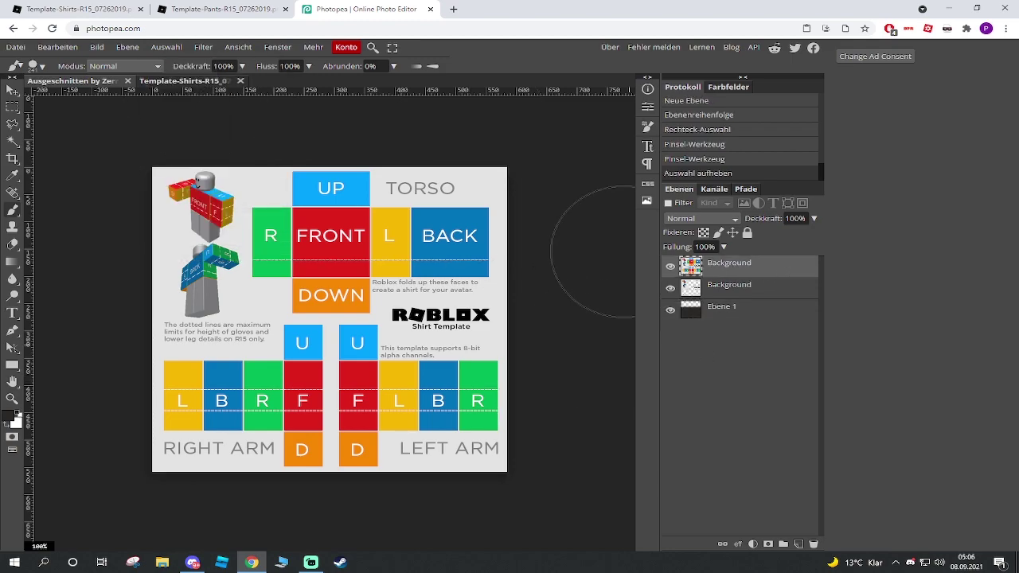
key("Delete")
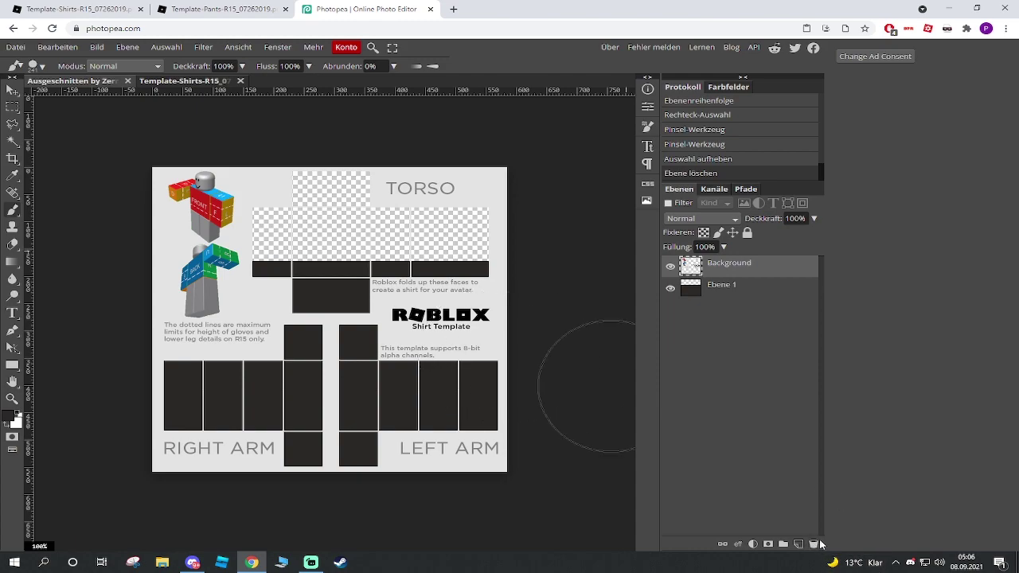
Step: Examine the dark-filled lower torso and arm sections of the shirt template up close
key("v")
scroll(243, 366, "up", 3)
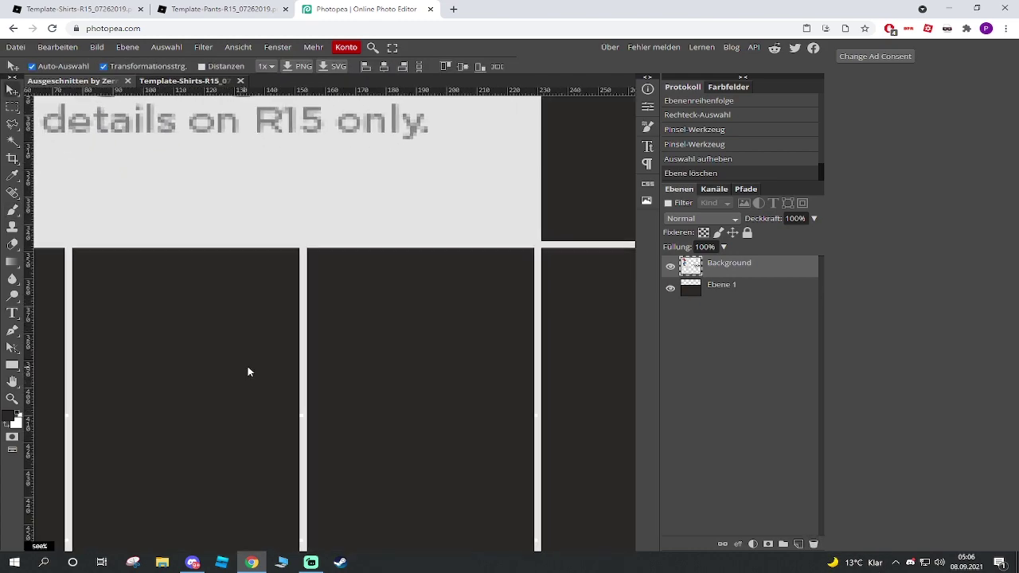
scroll(243, 366, "down", 3)
scroll(501, 349, "down", 2)
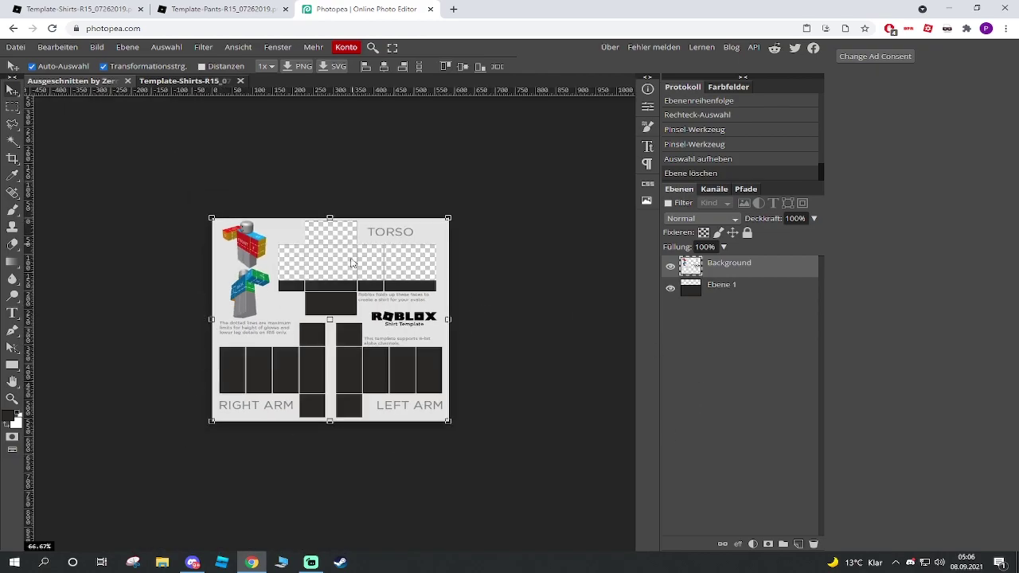
scroll(342, 271, "up", 4)
scroll(420, 295, "down", 4)
scroll(457, 281, "up", 3)
scroll(457, 281, "down", 4)
scroll(411, 293, "up", 3)
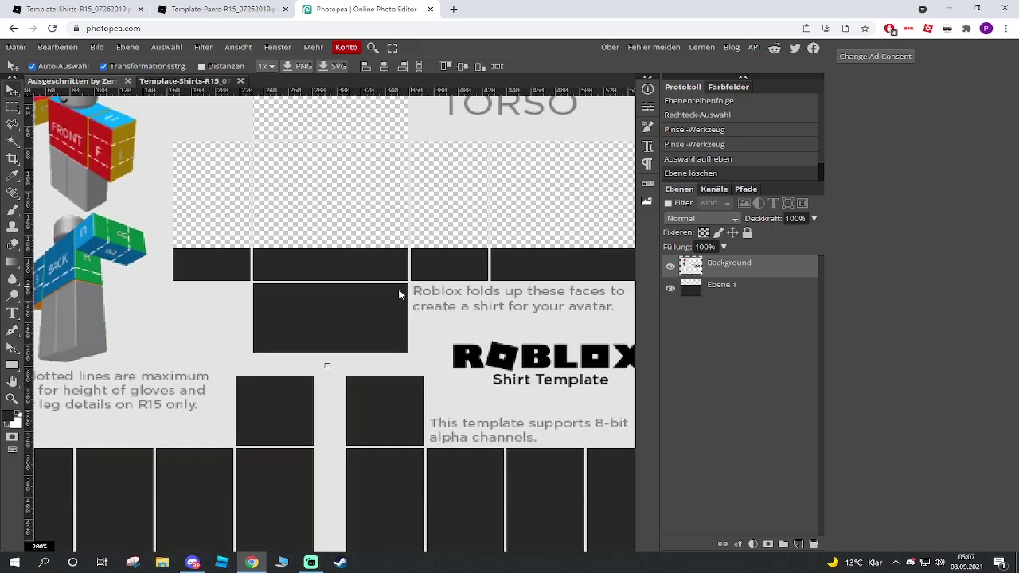
scroll(315, 523, "down", 4)
scroll(253, 309, "up", 4)
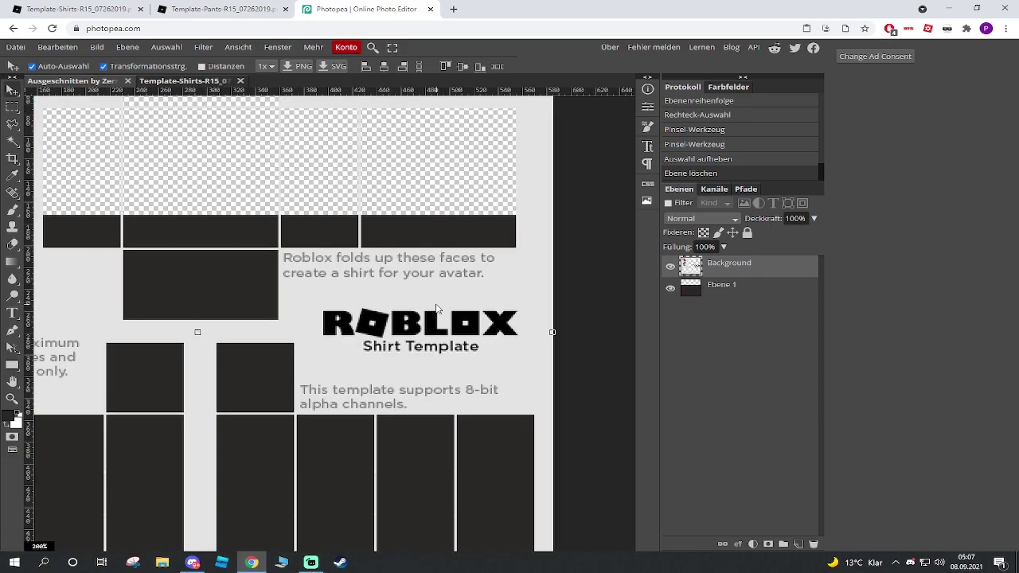
scroll(253, 308, "down", 2)
scroll(253, 309, "down", 2)
Step: Select a thin horizontal strip across all torso faces along the upper edge of the dark band
scroll(282, 239, "up", 3)
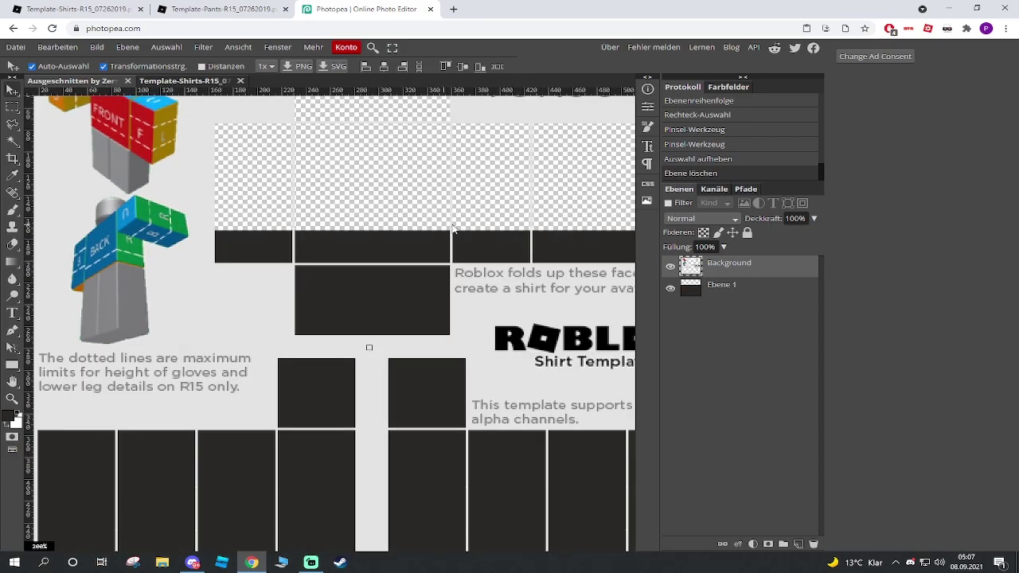
left_click(12, 107)
left_click_drag(207, 227, 567, 234)
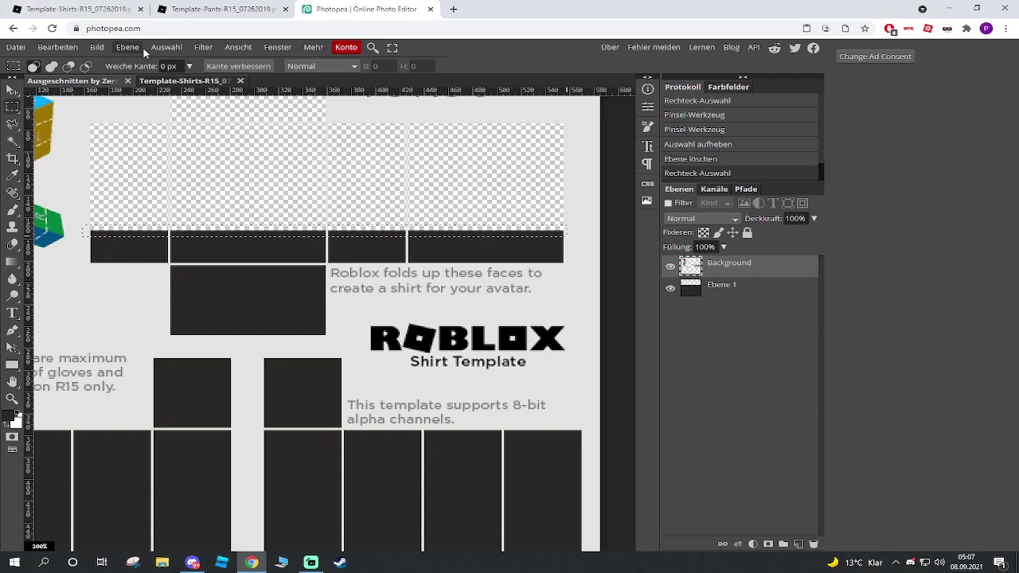
left_click(98, 49)
mouse_move(203, 64)
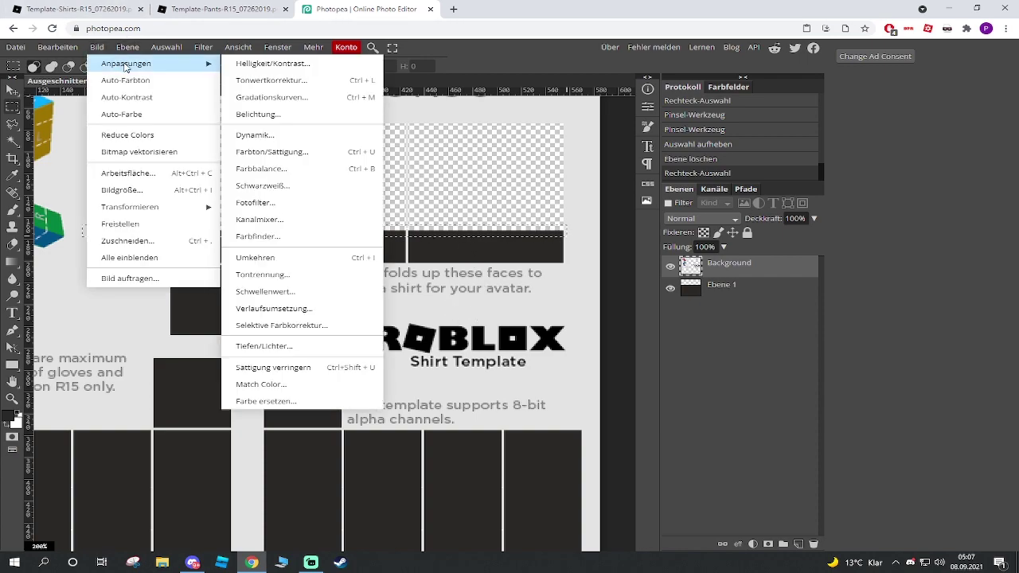
left_click(271, 63)
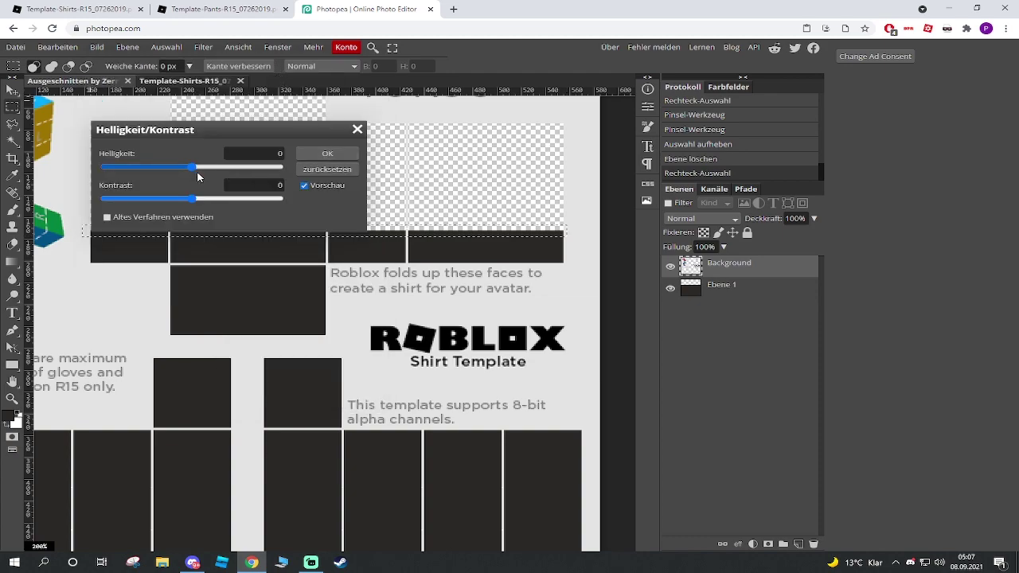
left_click(721, 290)
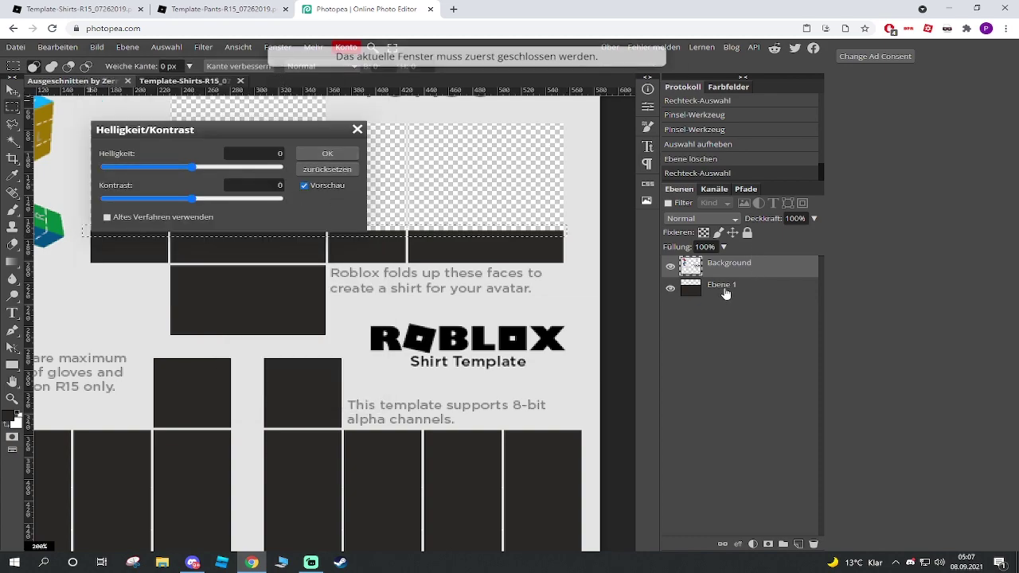
left_click(357, 129)
Step: Lower the brightness of the selected strip on layer Ebene 1 to -79 and clear the selection
left_click(728, 288)
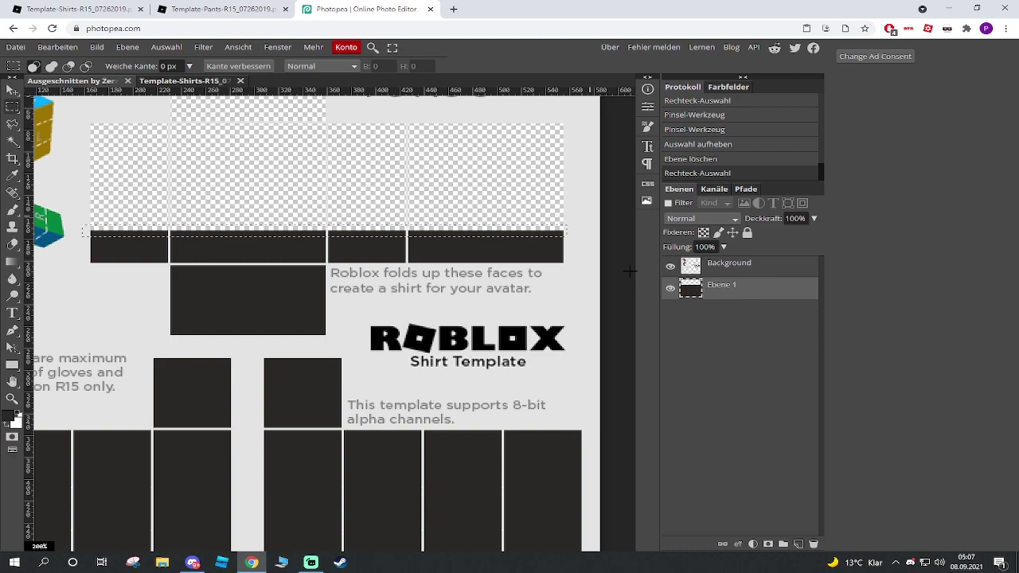
left_click(96, 47)
mouse_move(125, 64)
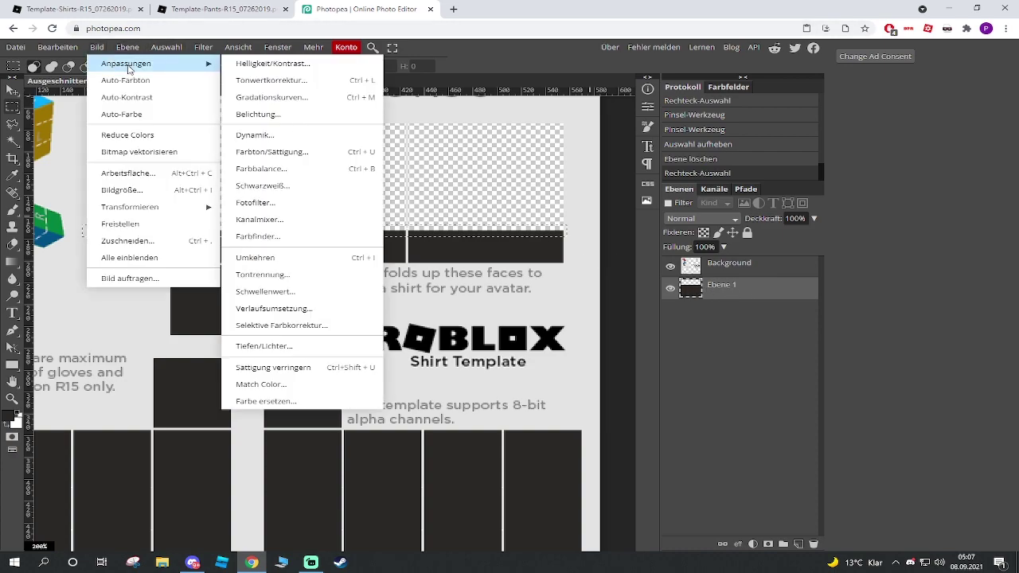
left_click(292, 64)
left_click_drag(192, 167, 147, 171)
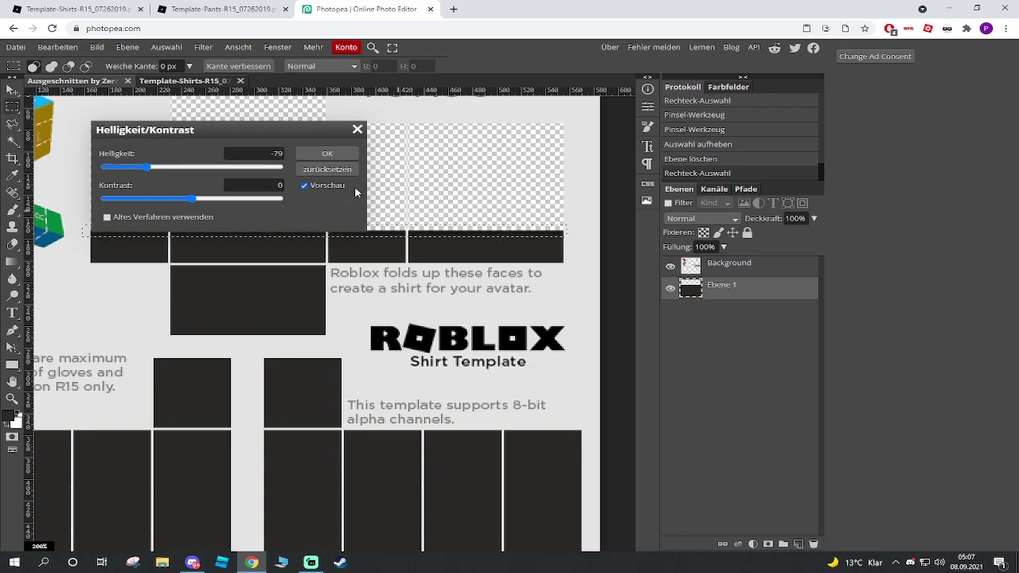
left_click(332, 153)
scroll(348, 285, "down", 5, "alt")
key("ctrl+1")
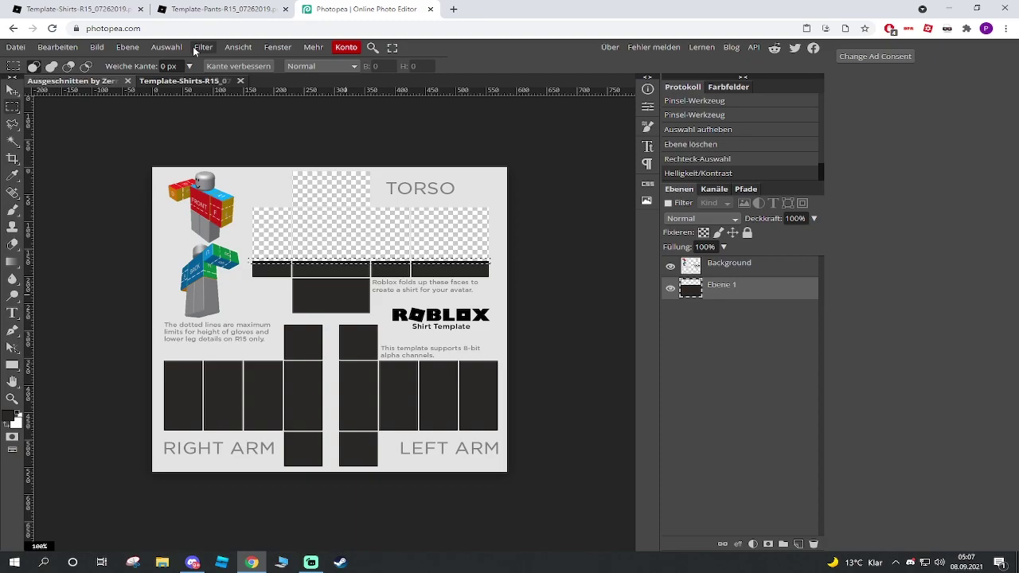
left_click(167, 47)
left_click(179, 77)
Step: Add a new empty layer directly above Ebene 1
scroll(381, 274, "up", 3, "alt")
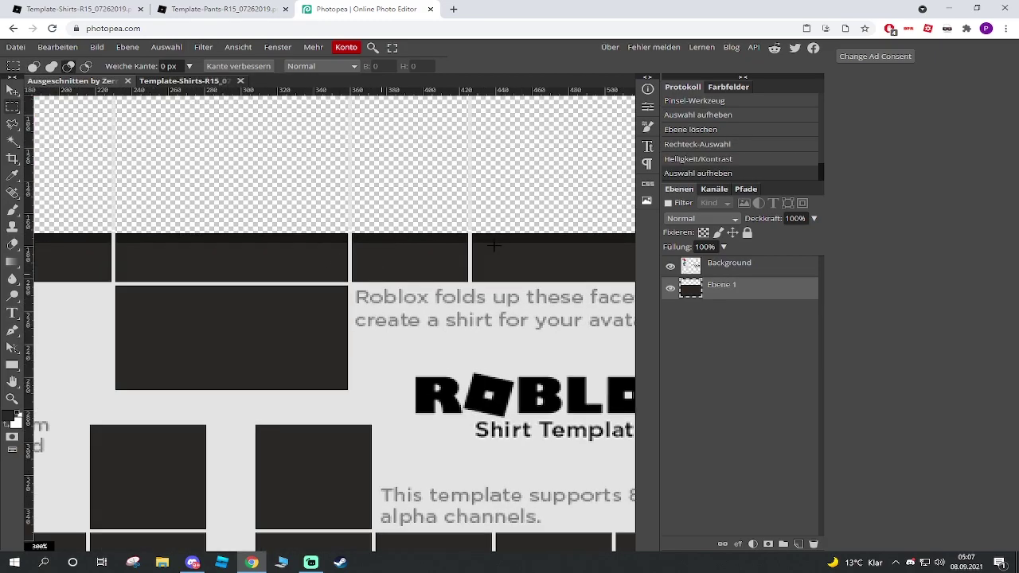
scroll(498, 246, "down", 4)
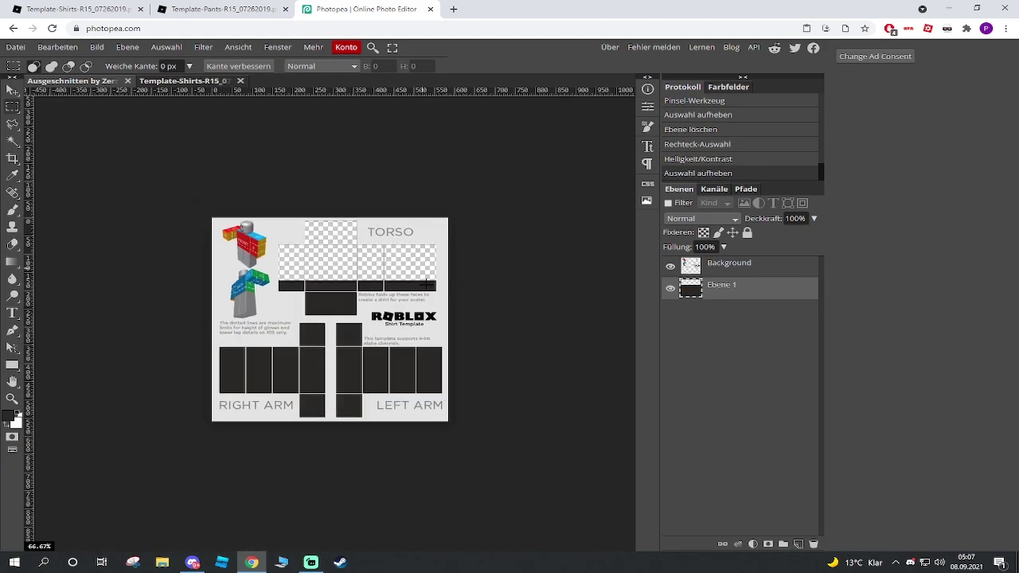
scroll(446, 334, "up", 3)
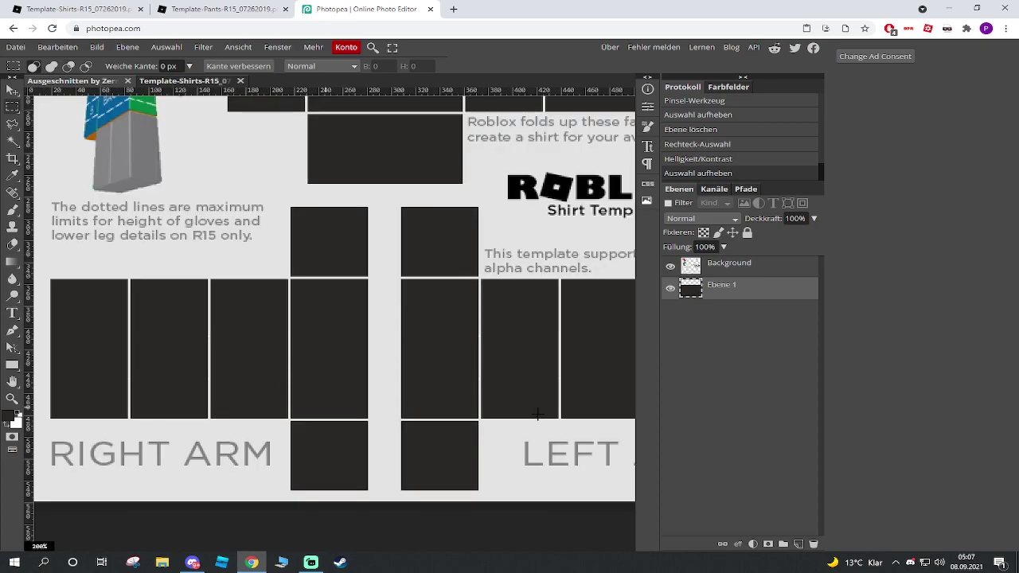
scroll(448, 389, "down", 3)
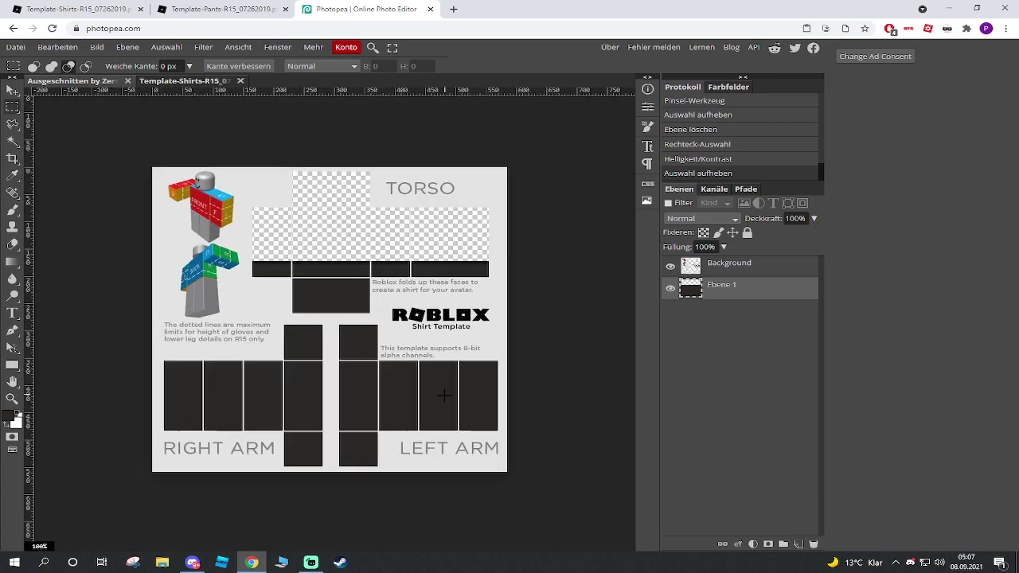
scroll(448, 387, "up", 4)
scroll(380, 416, "down", 1)
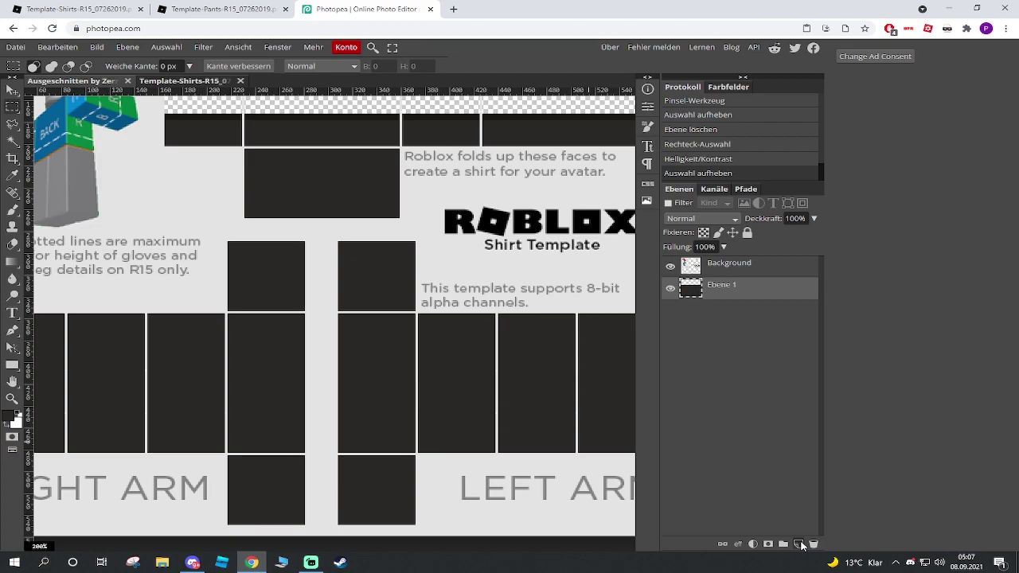
left_click(799, 544)
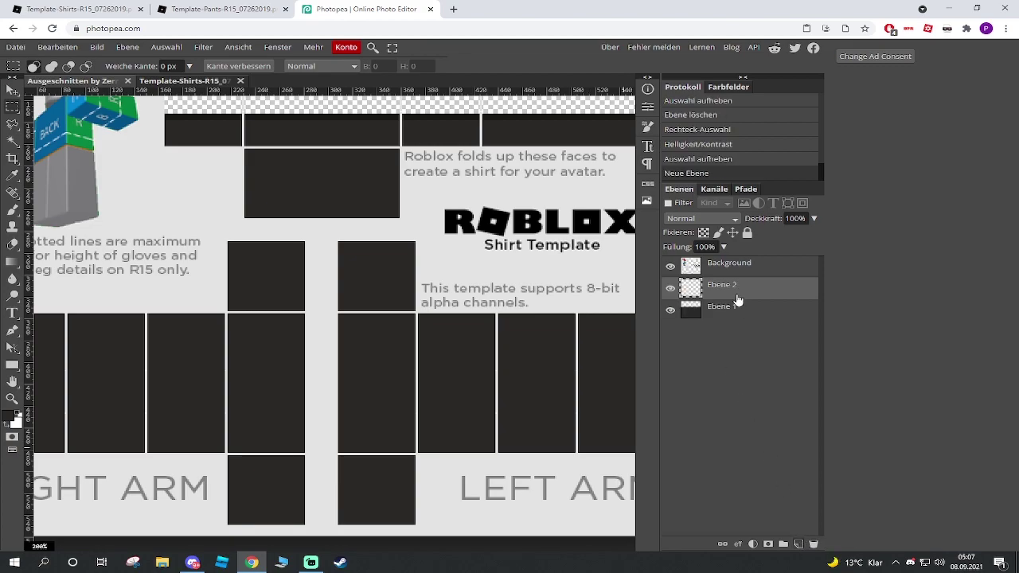
scroll(268, 463, "down", 3)
scroll(279, 450, "up", 3)
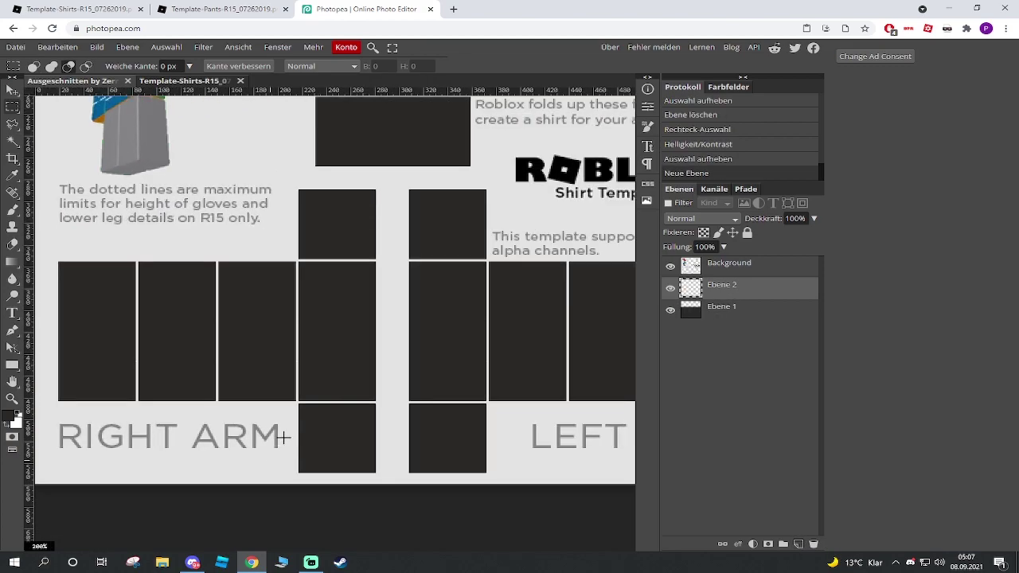
Step: Stamp a white circle with a 72 px brush over the lower end of the right arm's innermost column
left_click(13, 210)
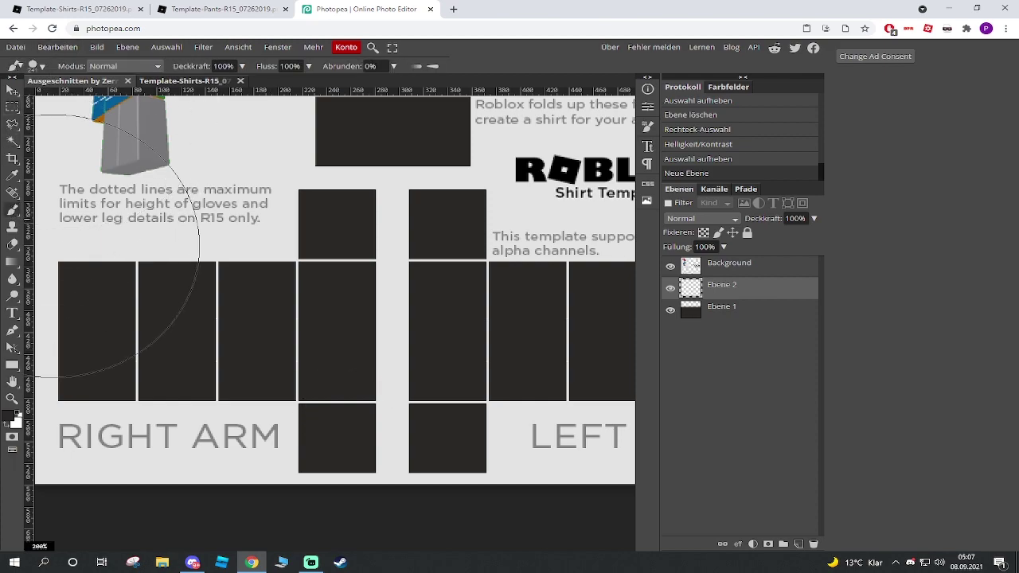
left_click(15, 421)
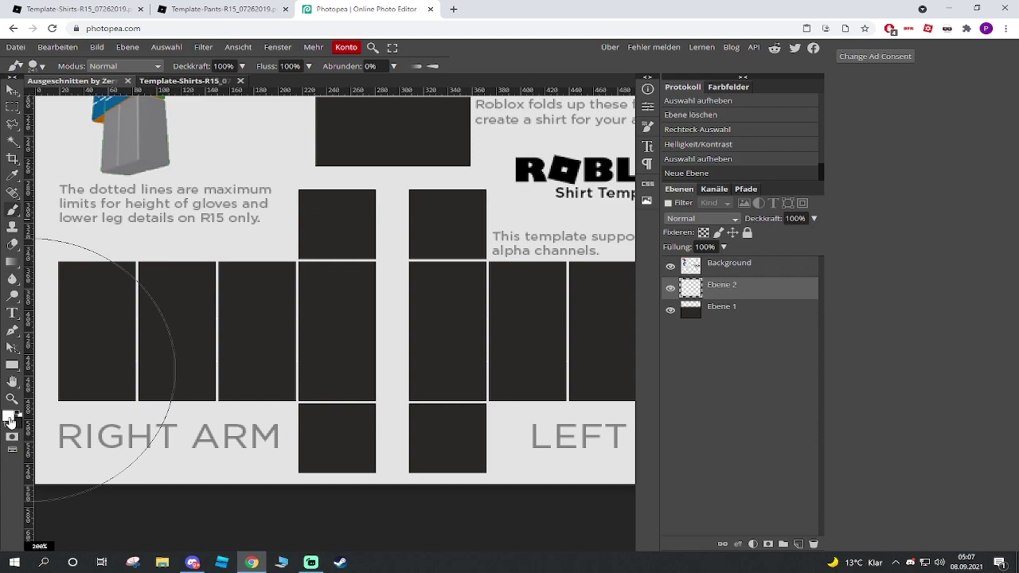
left_click(37, 66)
mouse_move(136, 97)
left_mouse_down()
mouse_move(119, 96)
mouse_move(131, 97)
left_mouse_up()
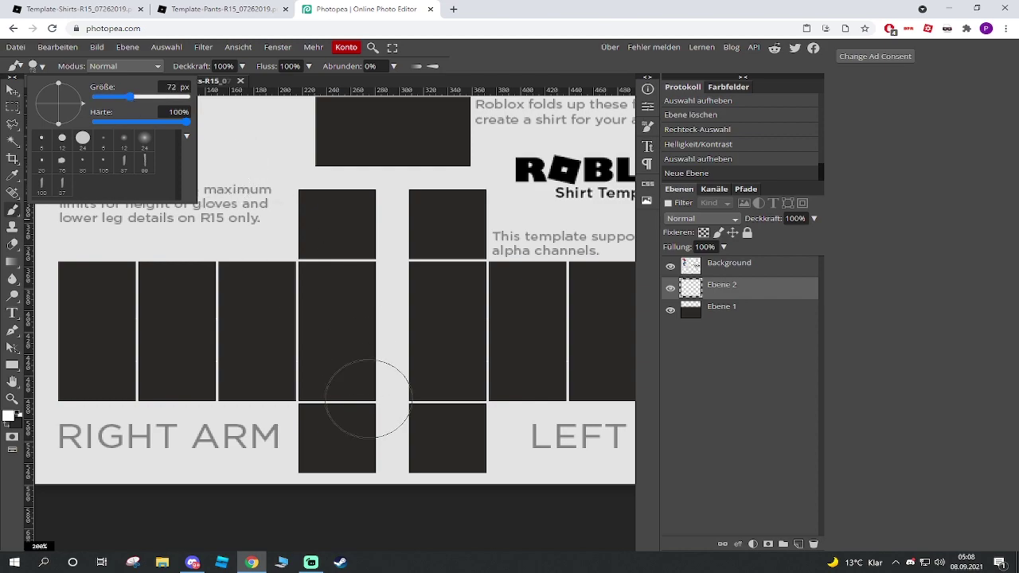
left_click(337, 408)
Step: Place a horizontal guide at the white circle's upper edge and duplicate the circle onto the left arm's matching column at the same height
key("v")
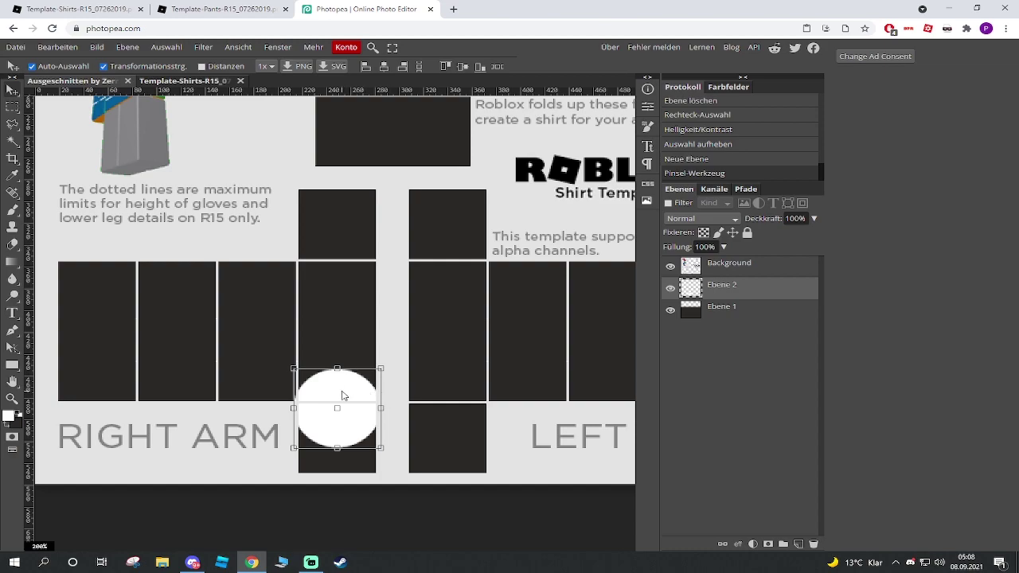
left_click_drag(336, 392, 398, 392)
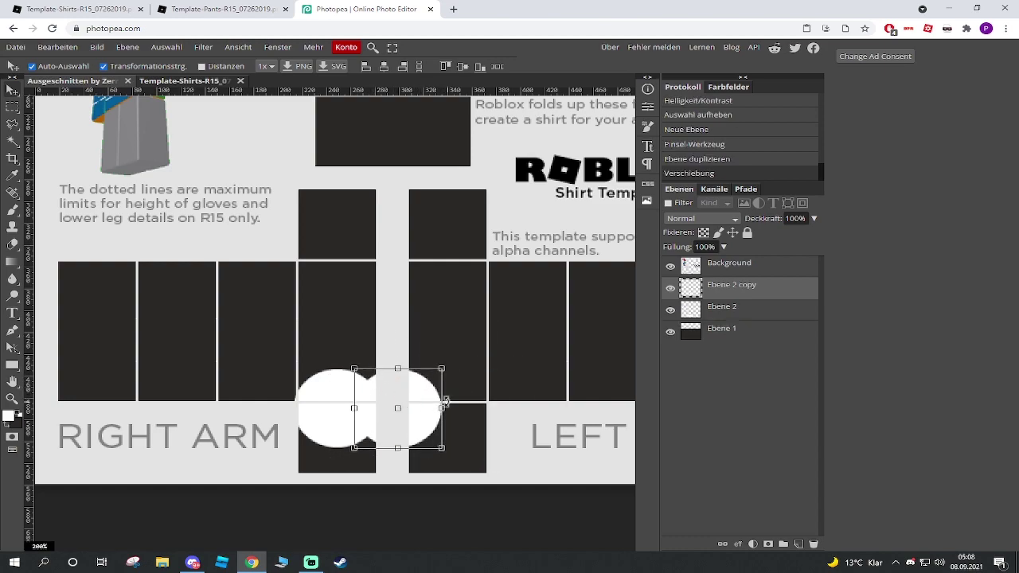
key("Delete")
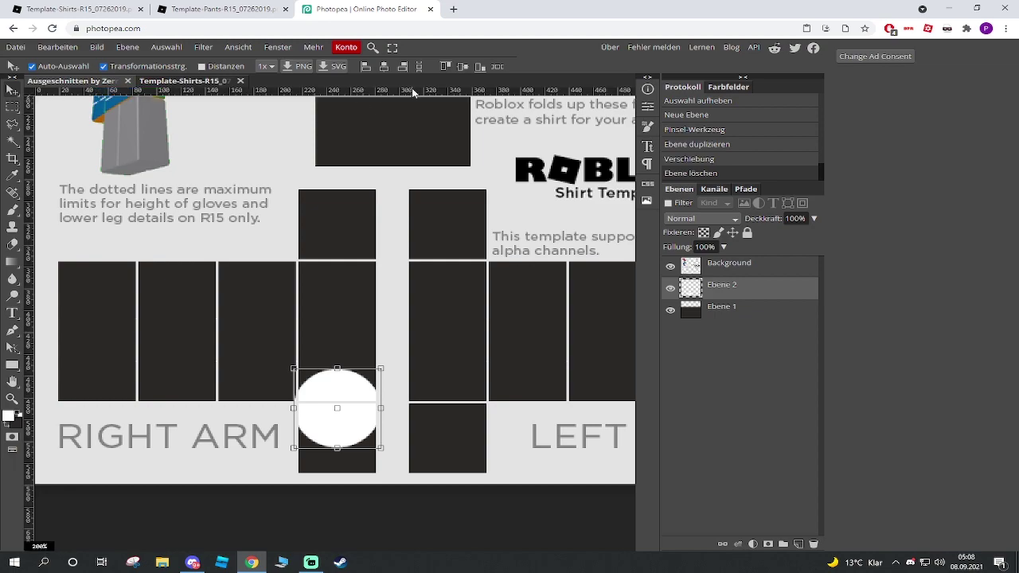
left_click_drag(404, 95, 387, 372)
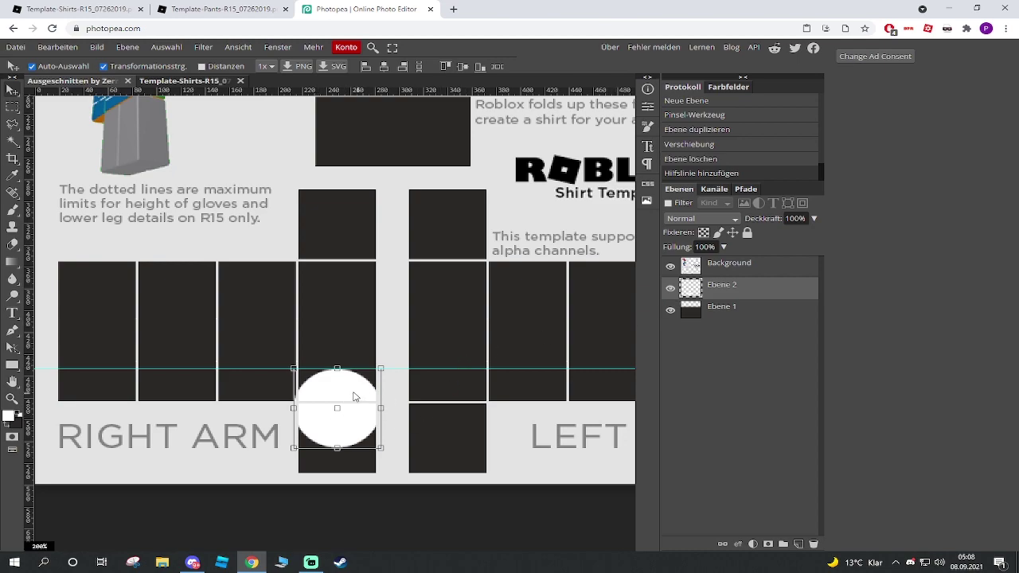
left_click_drag(356, 398, 454, 393)
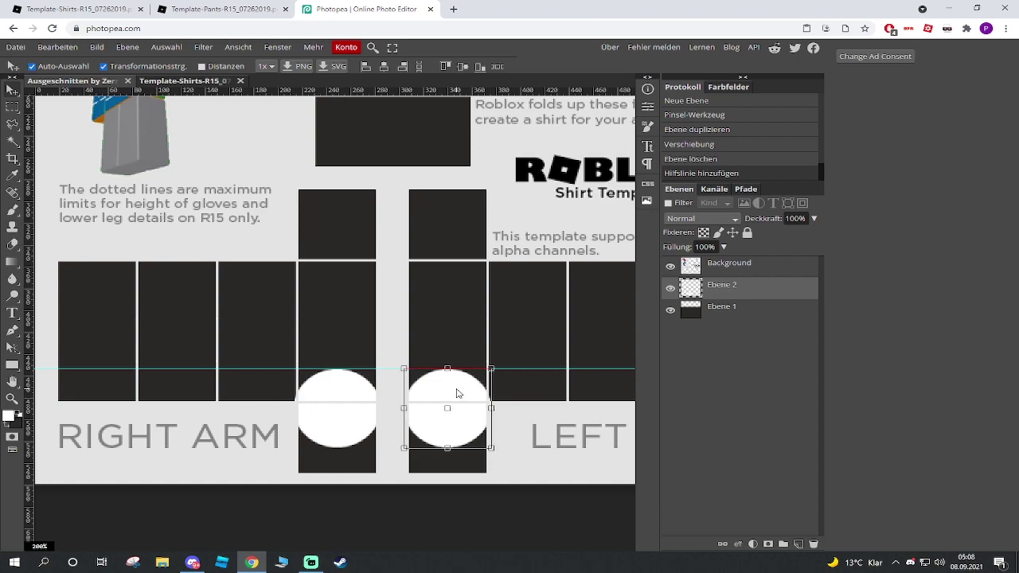
left_click(455, 394)
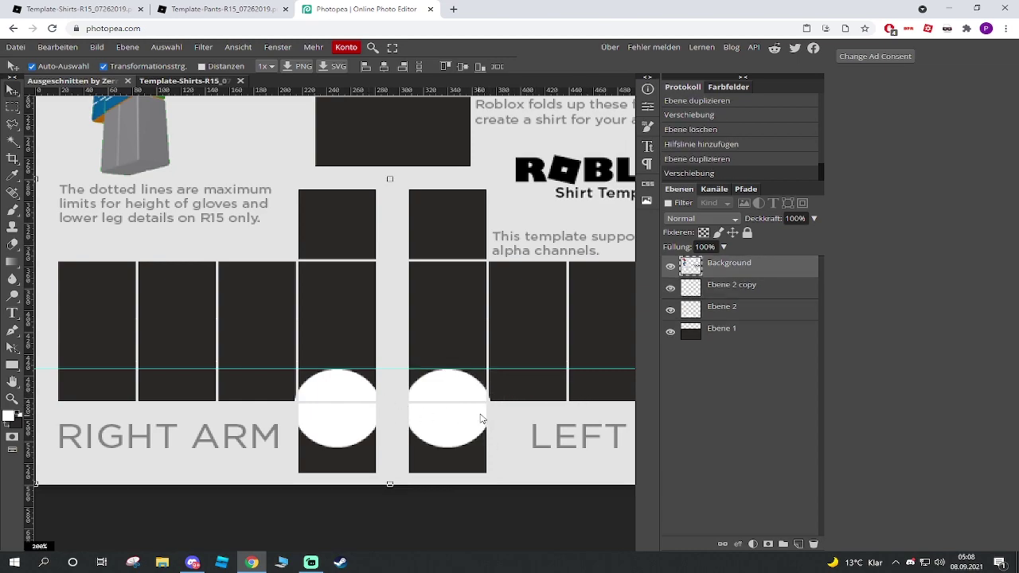
Step: On layer Ebene 2 copy, select a rectangle across the lower ends of both arms down to the canvas edge
scroll(434, 412, "down", 1)
scroll(457, 423, "up", 1)
scroll(446, 426, "down", 1)
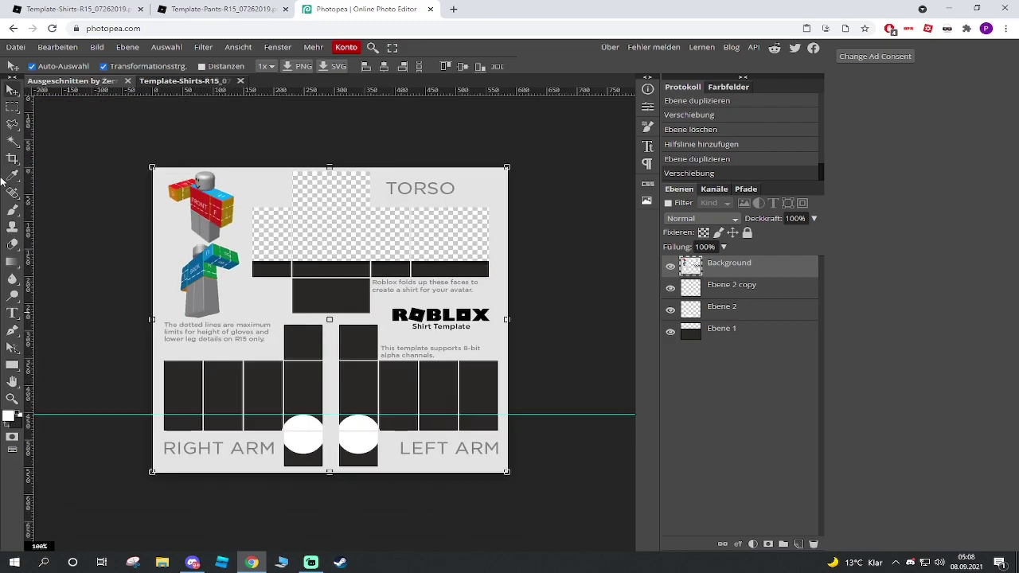
left_click(12, 107)
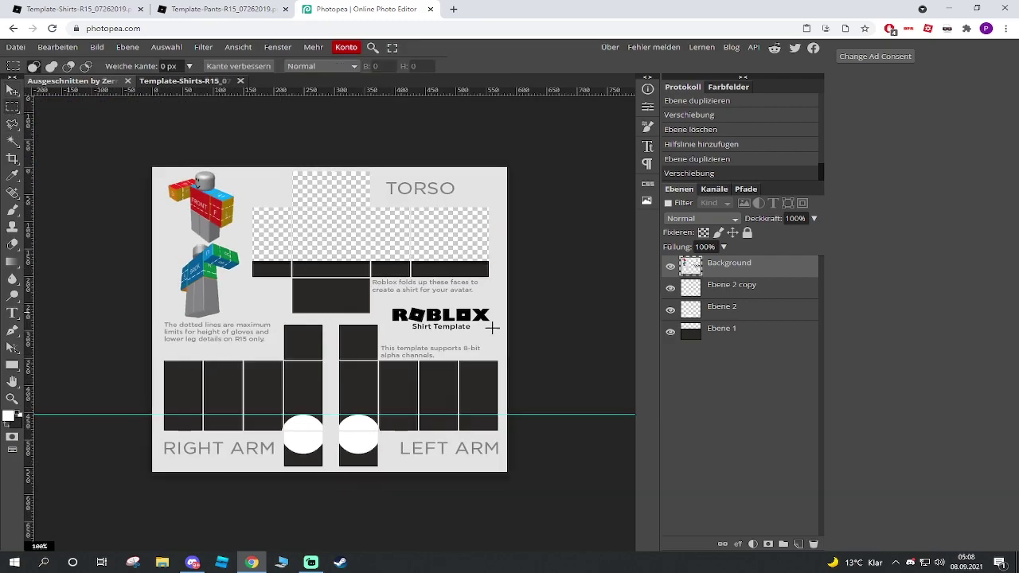
left_click(717, 287)
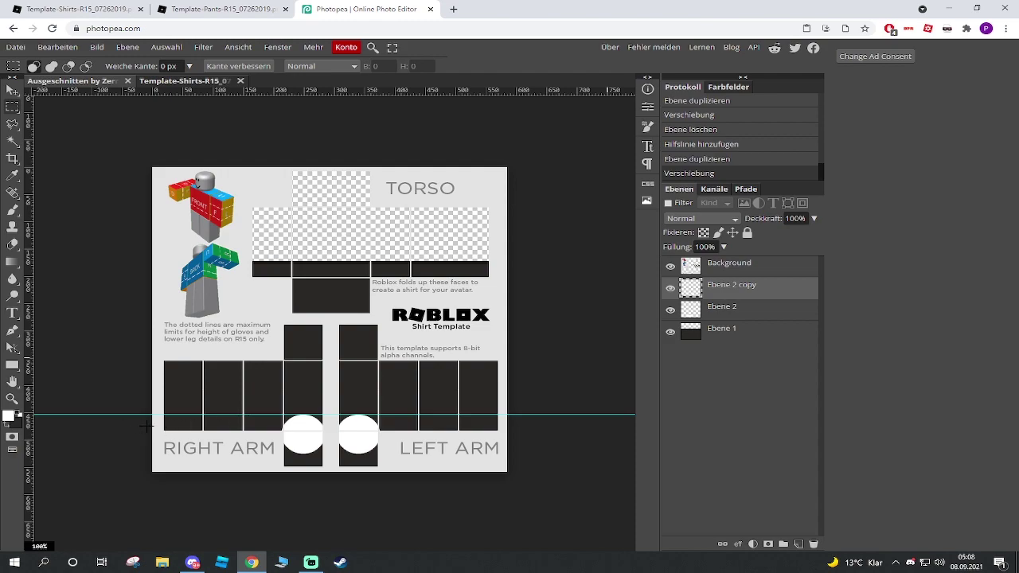
left_click_drag(162, 422, 548, 476)
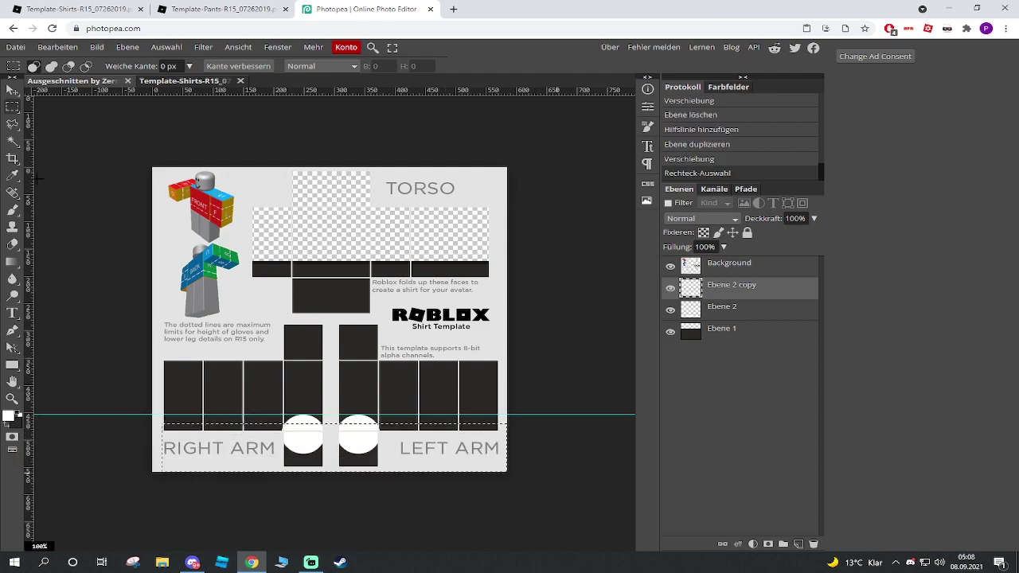
Step: Paint the selected lower arm area white and clear the selection
left_click(12, 211)
left_click_drag(168, 430, 382, 434)
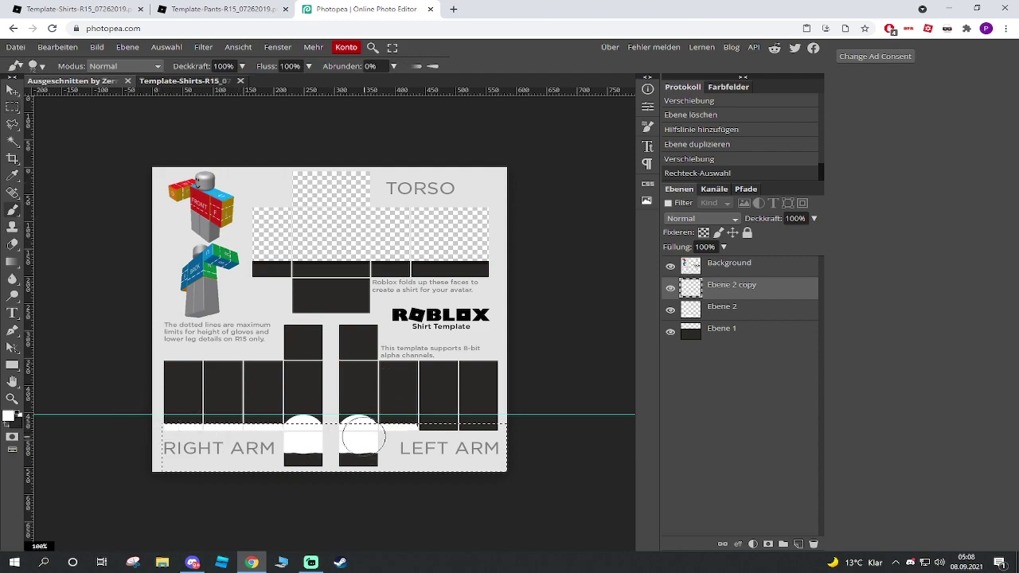
left_click(166, 47)
left_click(179, 78)
Step: Select a slightly taller rectangle over the lower ends of both arms, spanning the full canvas width and starting just below the guide
scroll(386, 445, "up", 5)
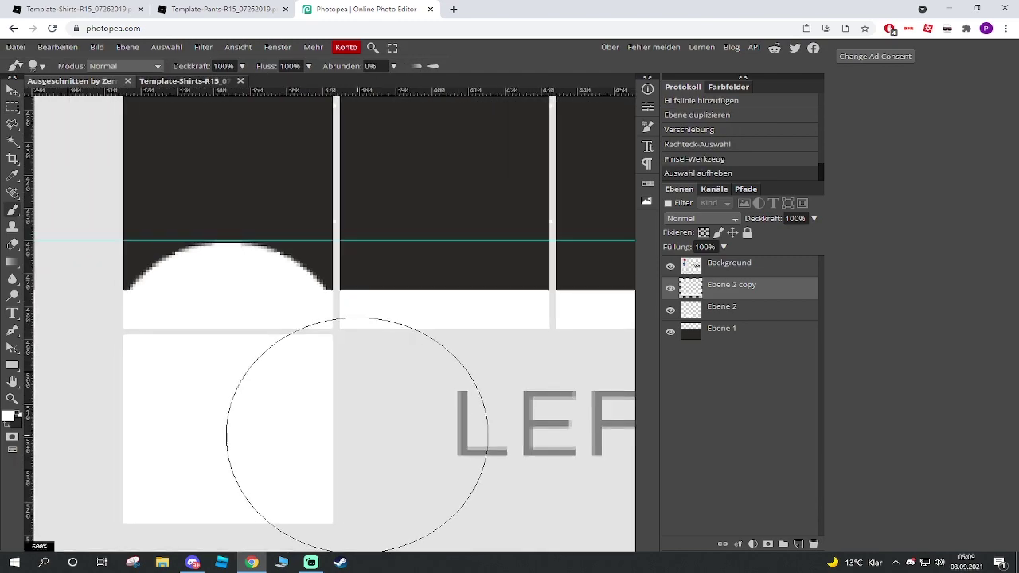
scroll(358, 433, "down", 3)
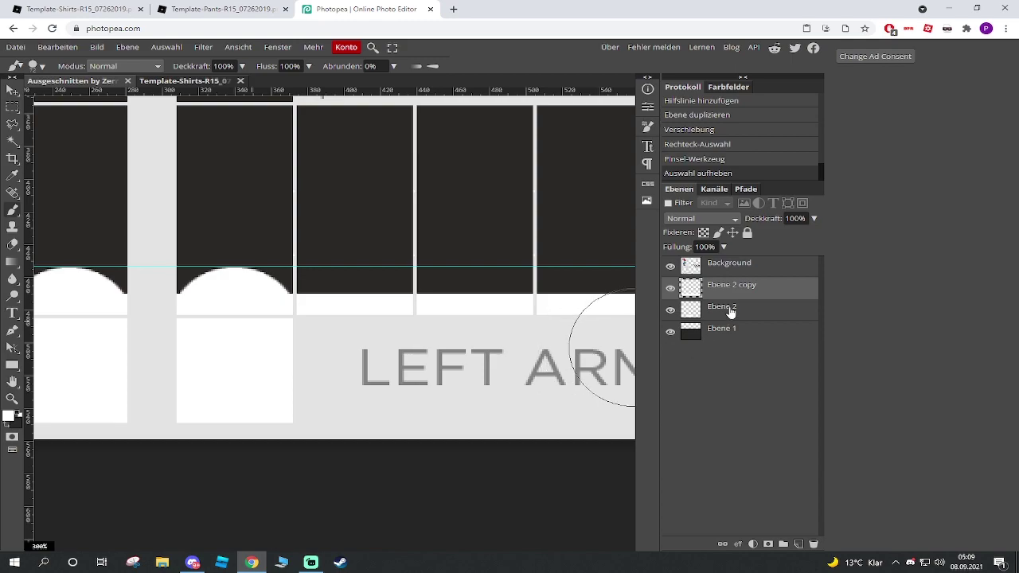
scroll(241, 313, "down", 4)
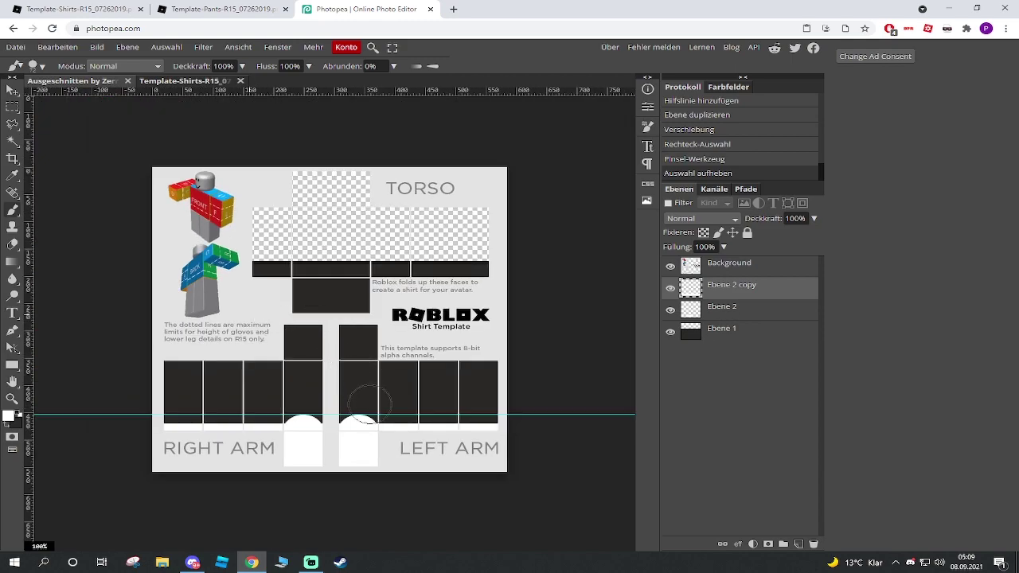
scroll(434, 440, "up", 2)
left_click(12, 106)
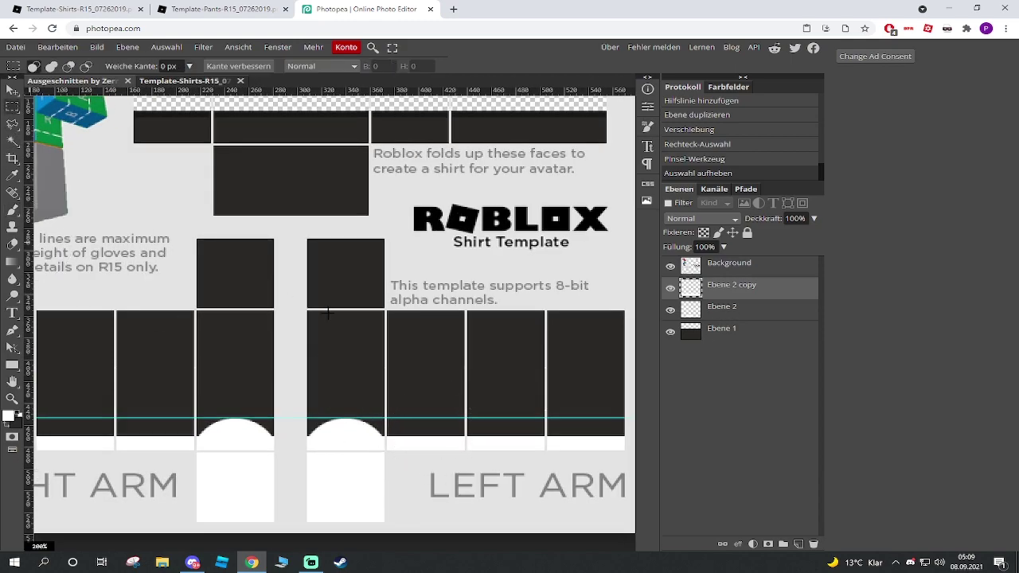
scroll(415, 399, "down", 3)
left_click_drag(450, 388, 237, 424)
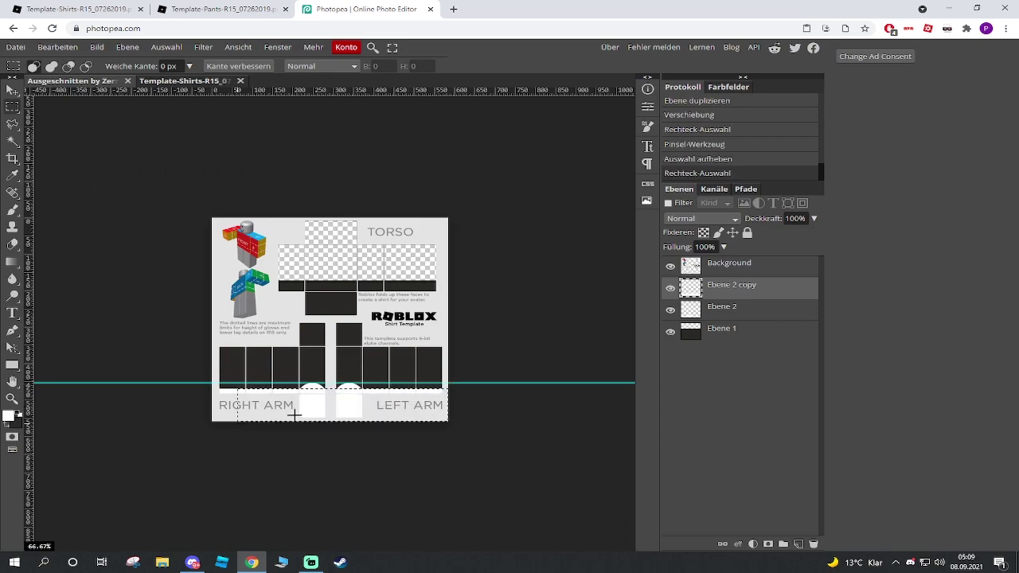
left_click(498, 384)
left_click(470, 401)
left_click_drag(485, 392, 84, 436)
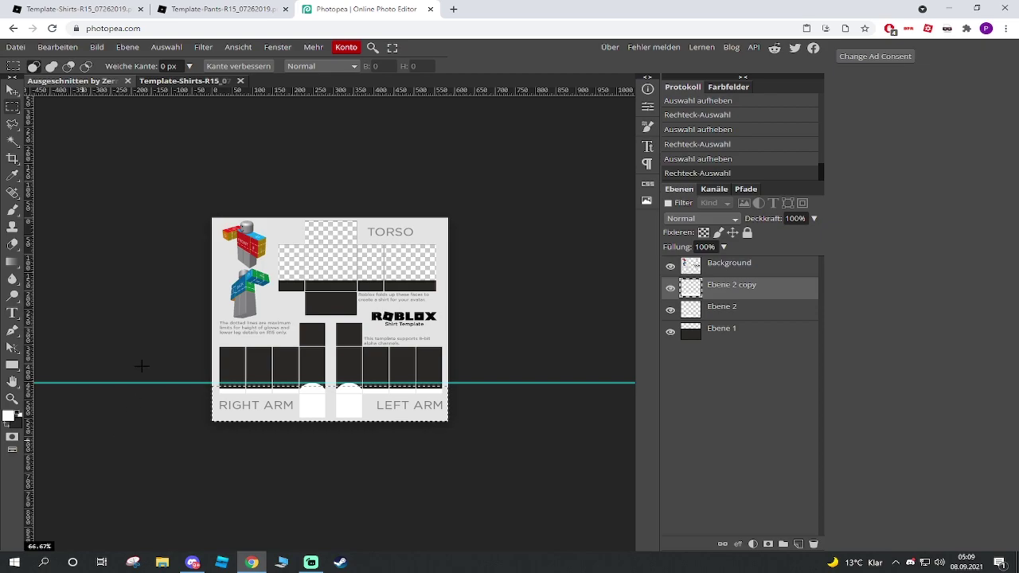
Step: Fill the taller selection with white brush strokes to raise the cuff edge on both arms, and deselect
left_click(11, 209)
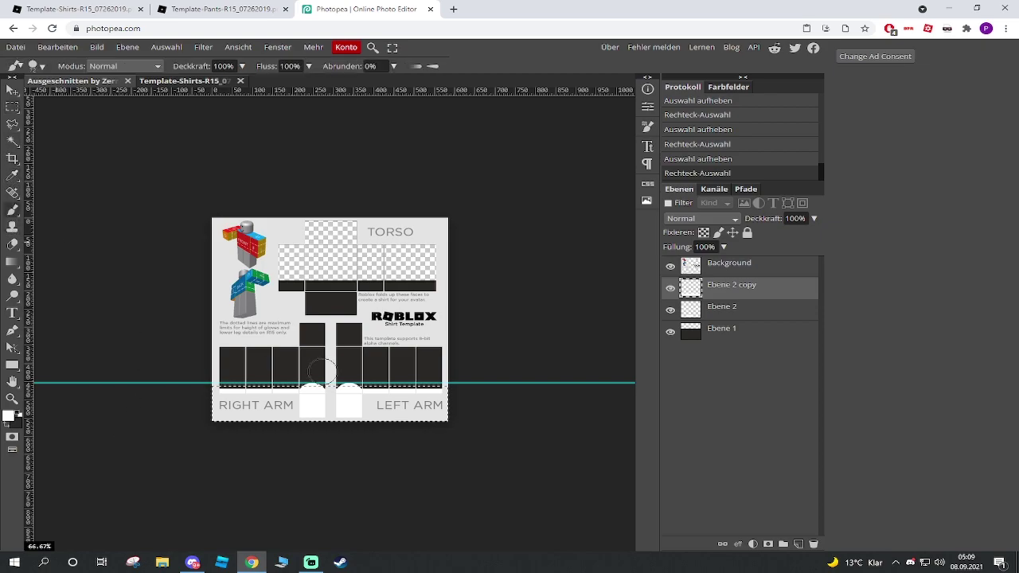
left_click_drag(199, 406, 527, 395)
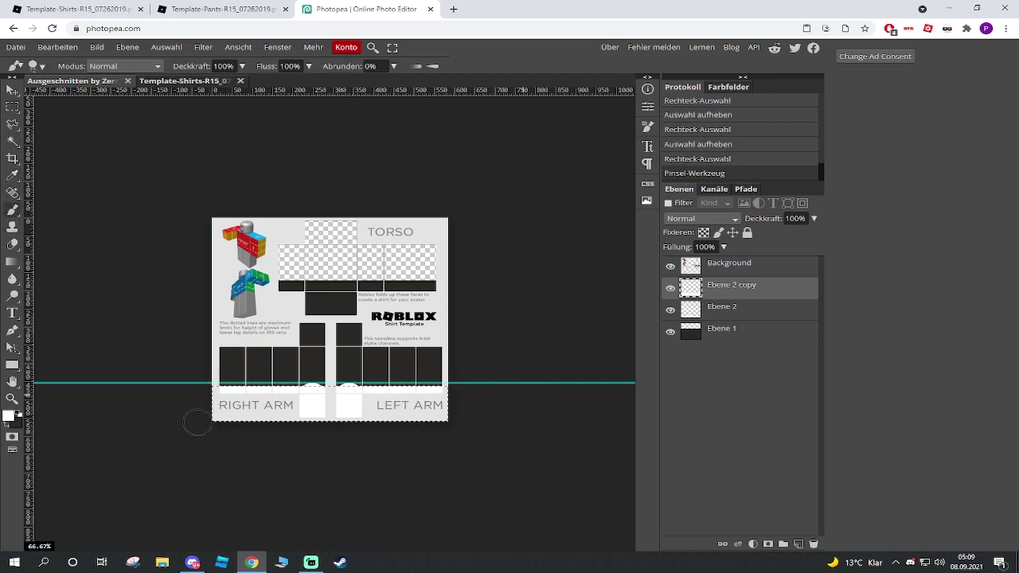
left_click(167, 47)
left_click(199, 82)
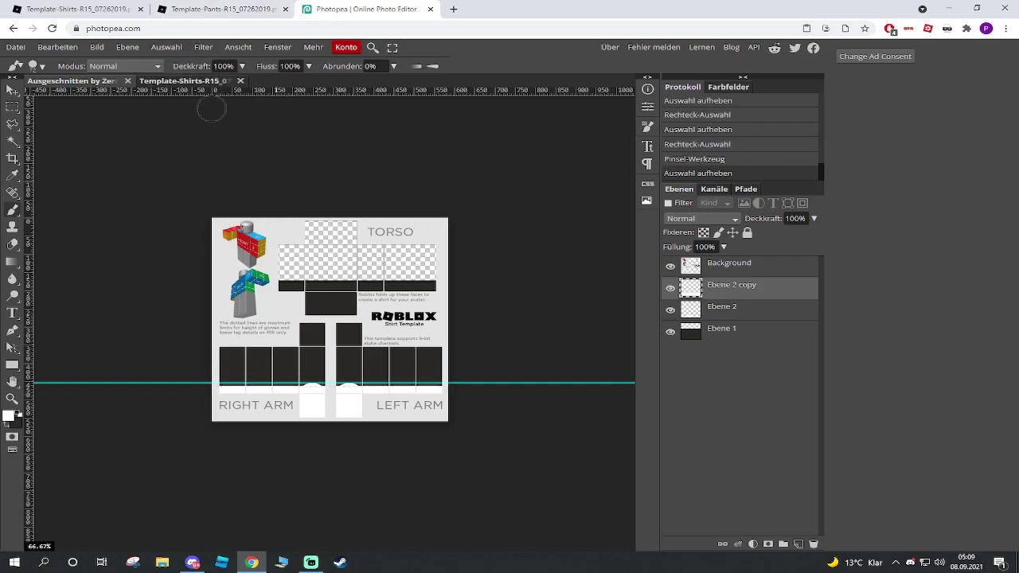
scroll(331, 363, "up", 5)
scroll(331, 402, "down", 2)
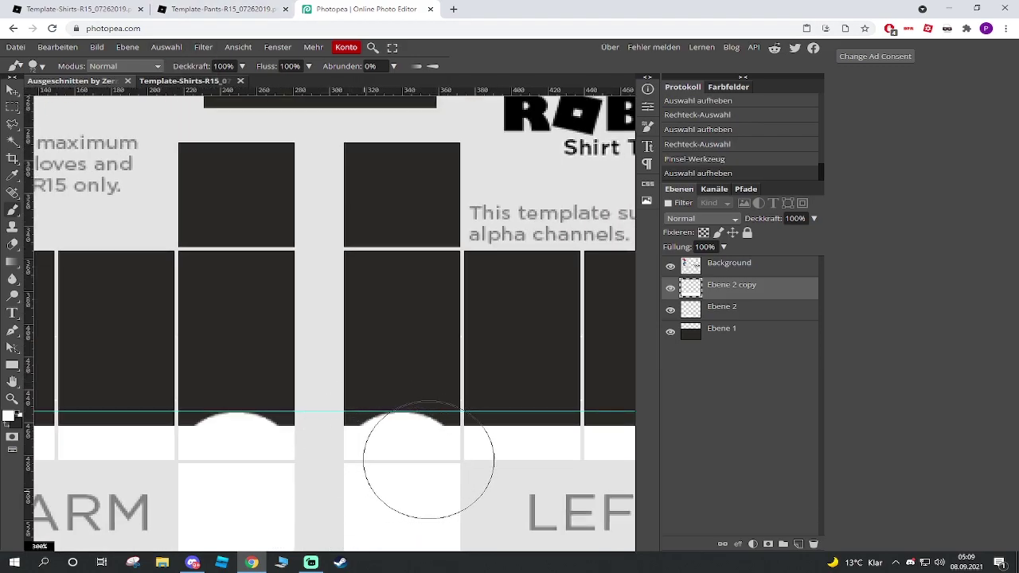
Step: Copy the coloured template layer from the Template-Shirts-R15 document into the shirt document, place it topmost and align it with the canvas
left_click_drag(387, 444, 346, 378)
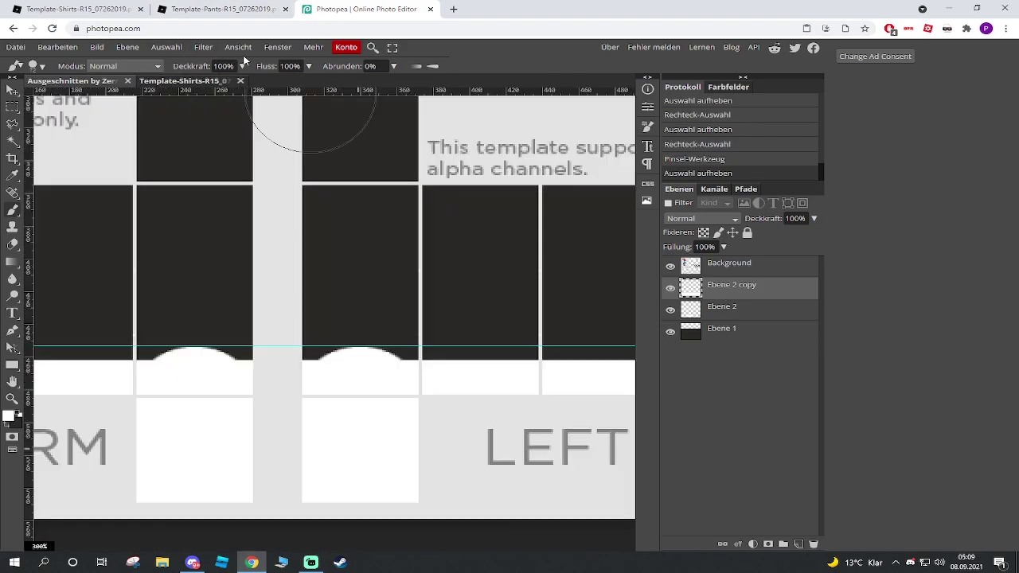
left_click(206, 82)
left_click(12, 93)
left_click_drag(361, 271, 152, 132)
scroll(377, 293, "down", 5)
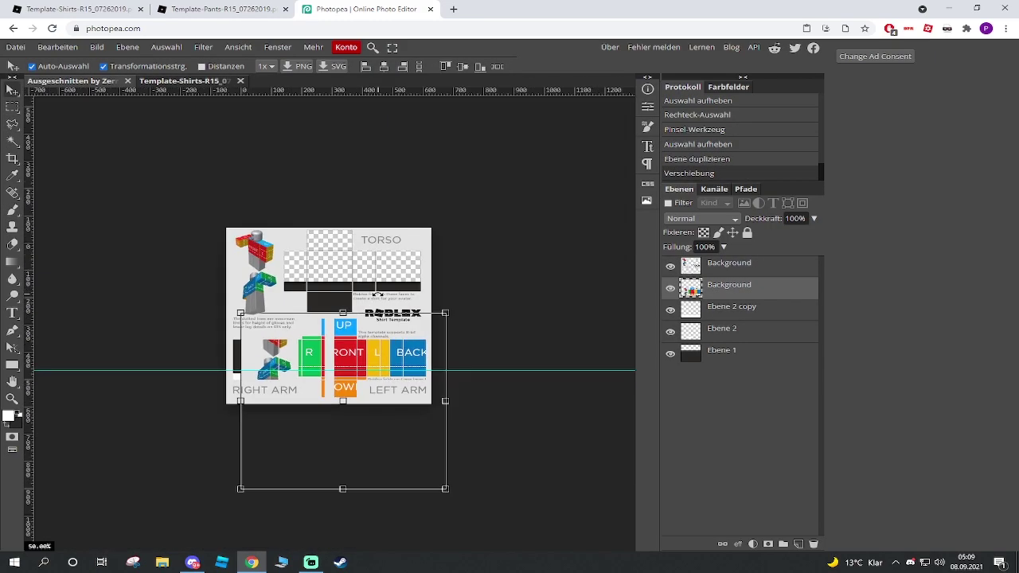
left_click_drag(743, 291, 752, 262)
left_click_drag(355, 355, 341, 275)
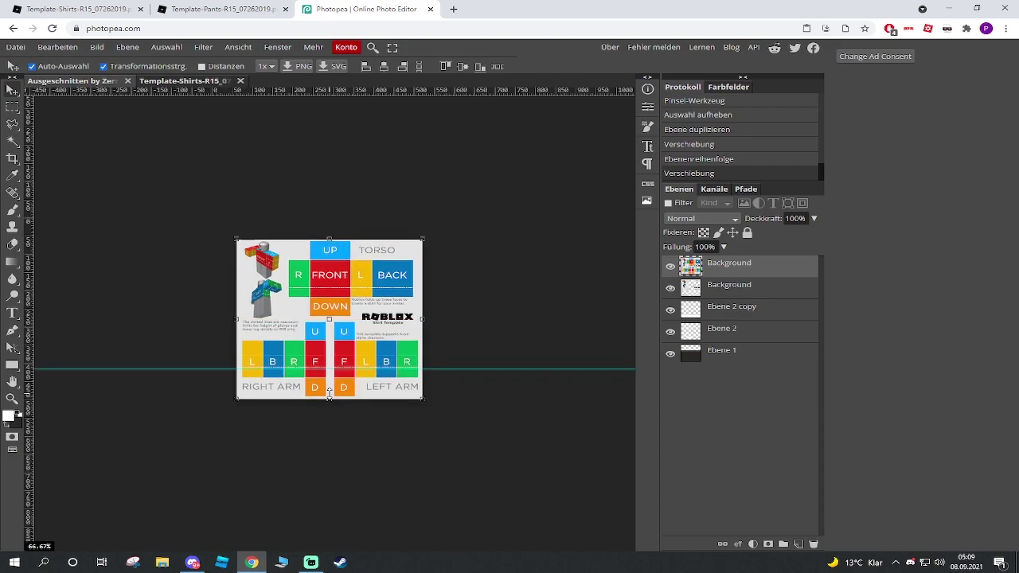
Step: Lower the coloured template overlay's opacity to 55% to compare the cuffs with the arm guide lines
scroll(379, 279, "up", 5)
scroll(402, 392, "down", 2)
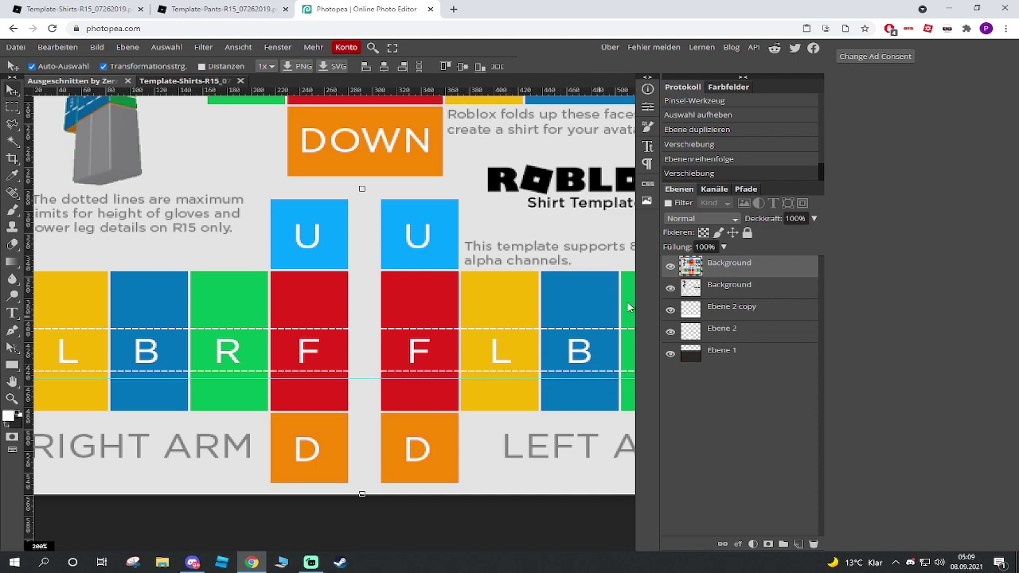
left_click(701, 247)
left_click(813, 219)
left_click_drag(813, 234, 788, 242)
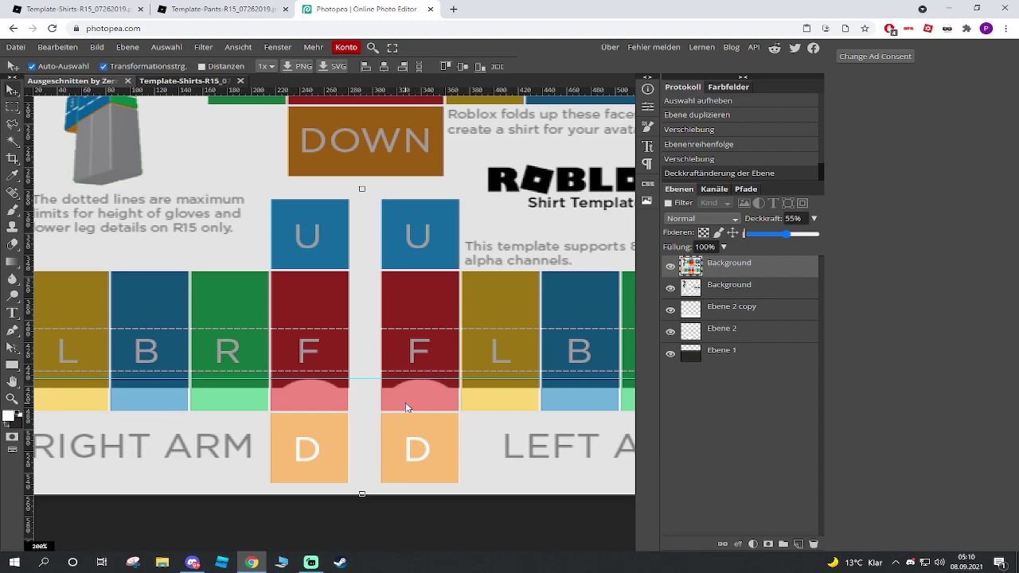
Step: Delete the semi-transparent coloured template overlay layer
scroll(416, 386, "down", 4)
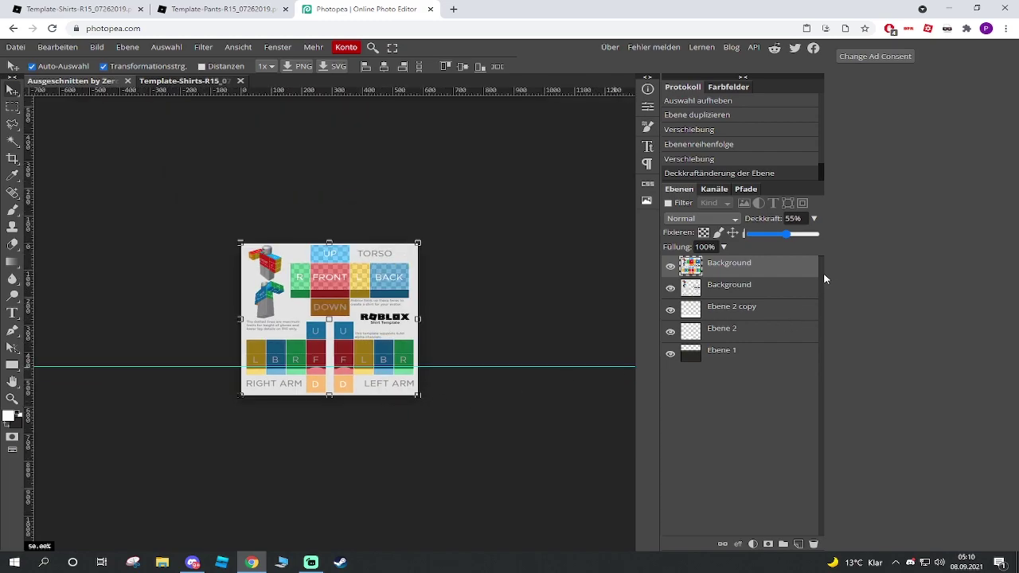
key("Delete")
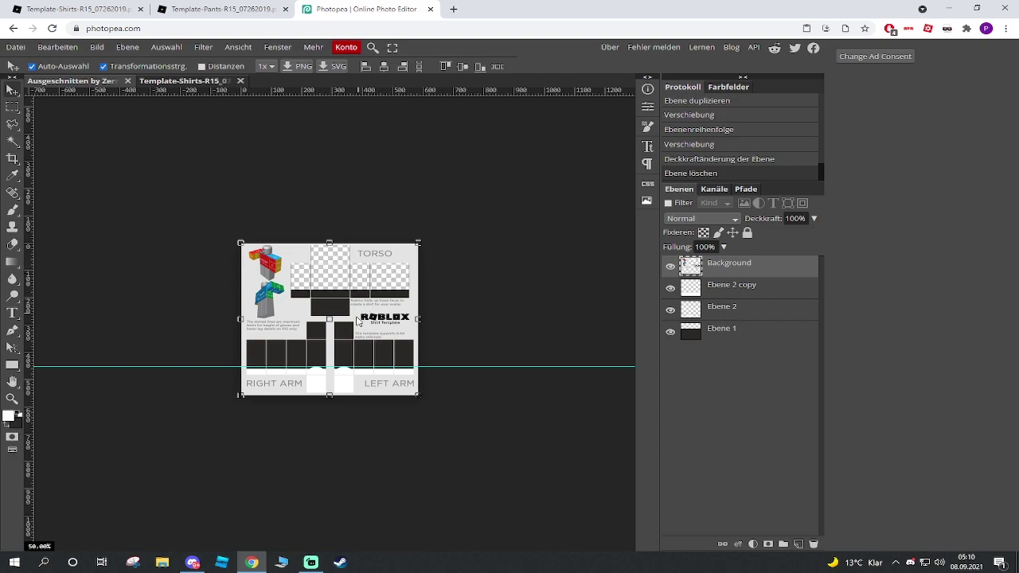
scroll(302, 389, "up", 5)
scroll(311, 387, "down", 4)
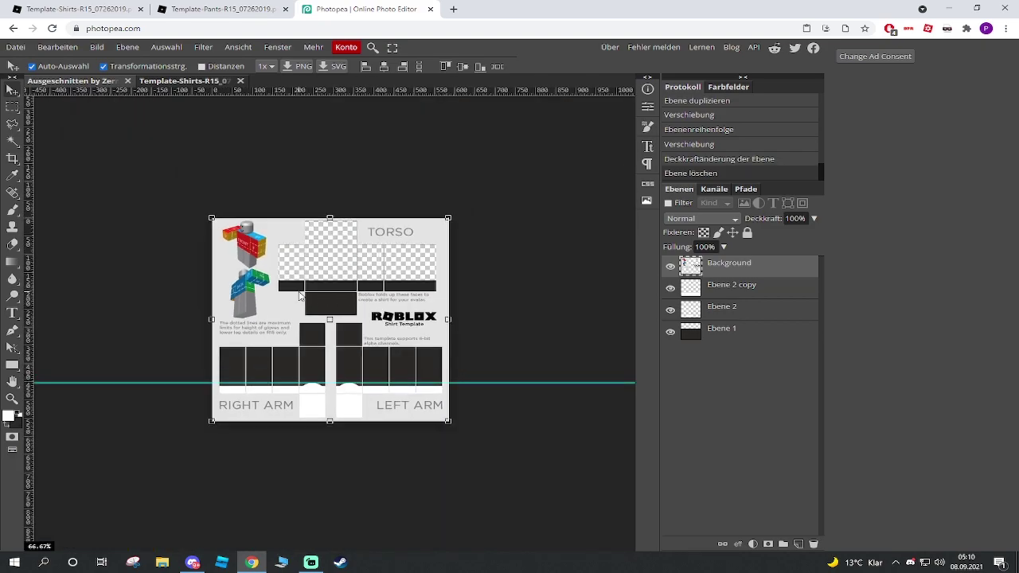
scroll(342, 356, "up", 5)
scroll(355, 344, "down", 5)
scroll(211, 433, "up", 1)
Step: Add a new empty layer and place it directly below the Background template layer
left_click(12, 106)
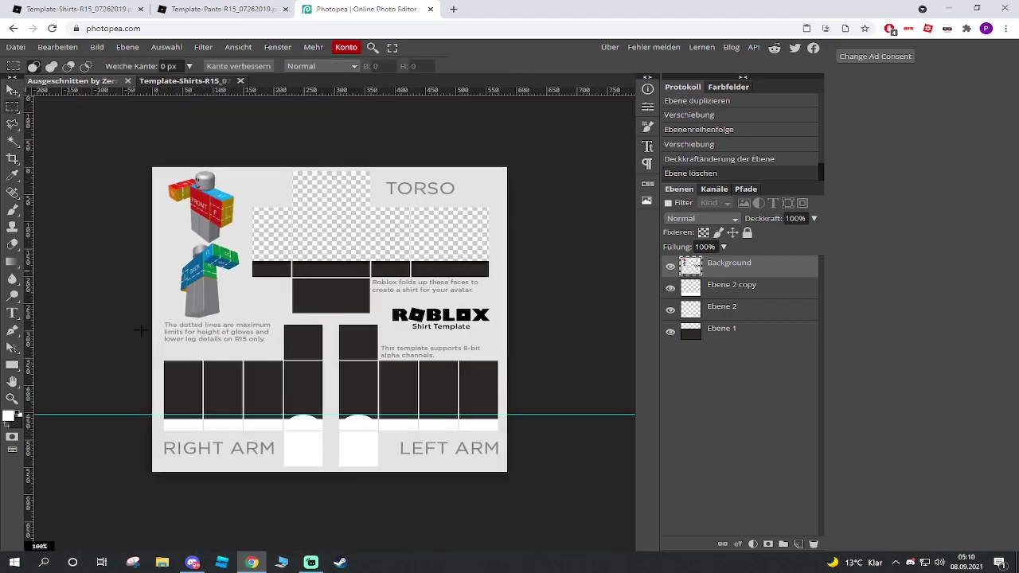
left_click(798, 544)
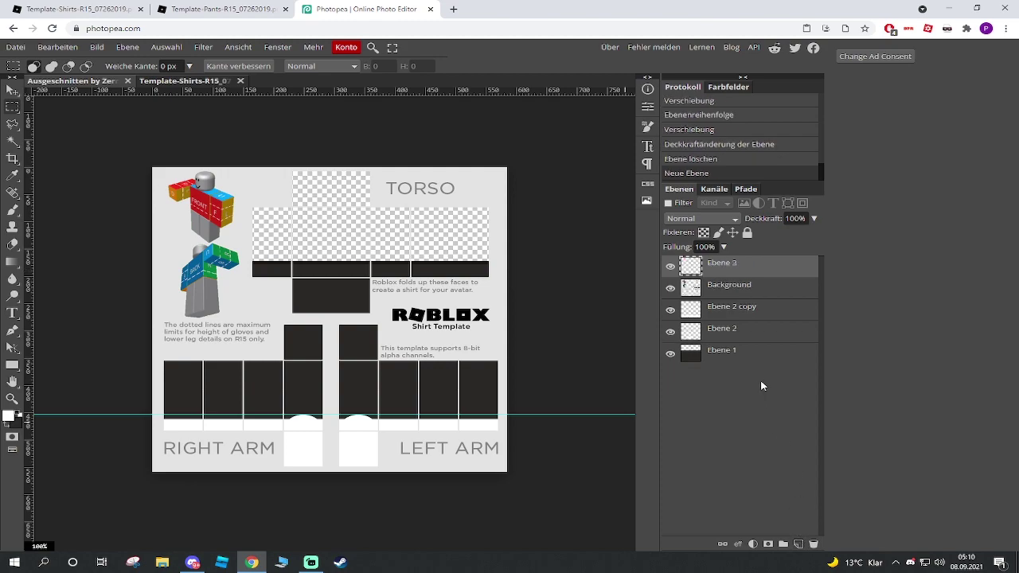
left_click_drag(745, 270, 744, 307)
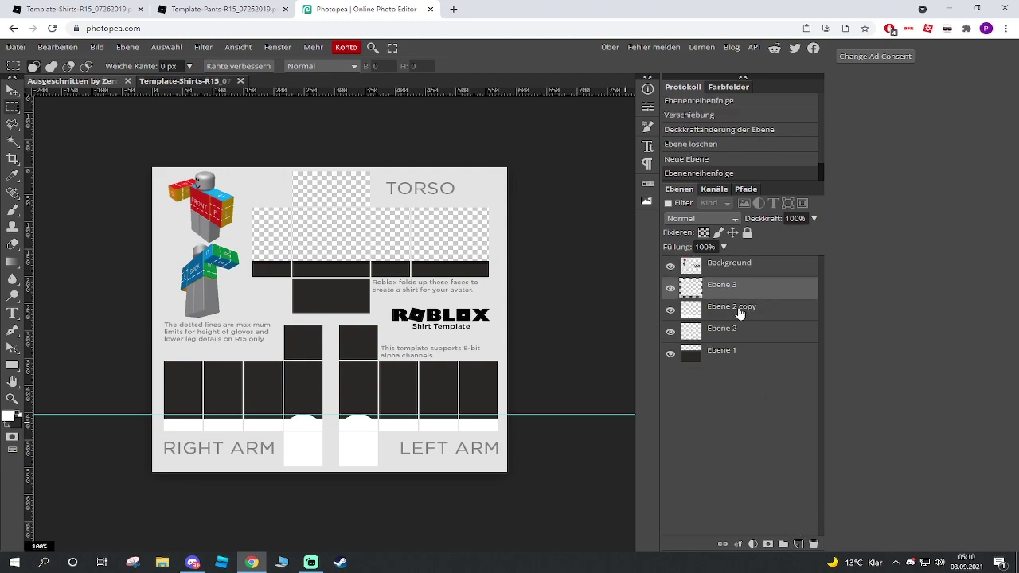
left_click(740, 312)
left_click(741, 334, "ctrl")
right_click(741, 332)
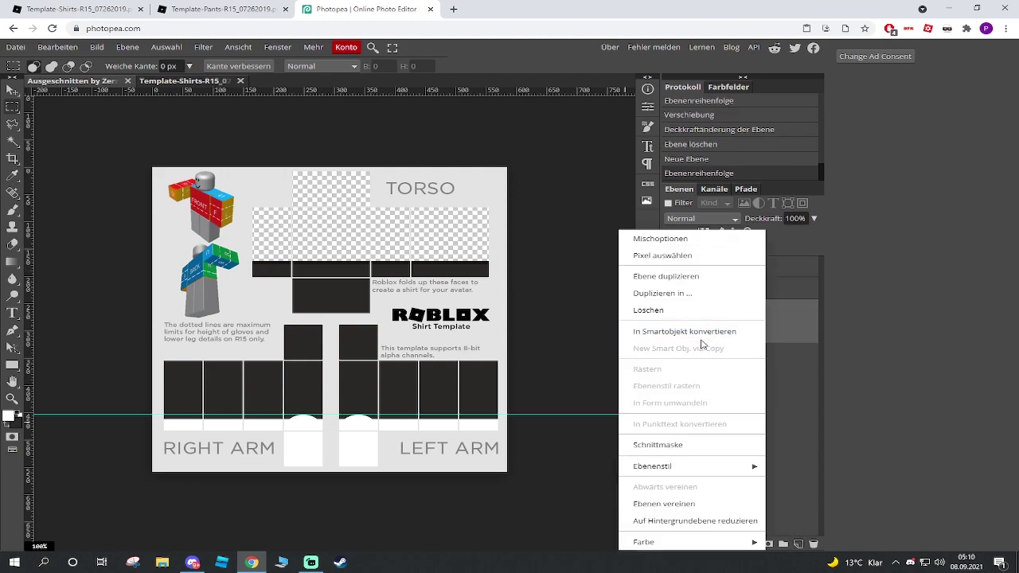
left_click(818, 381)
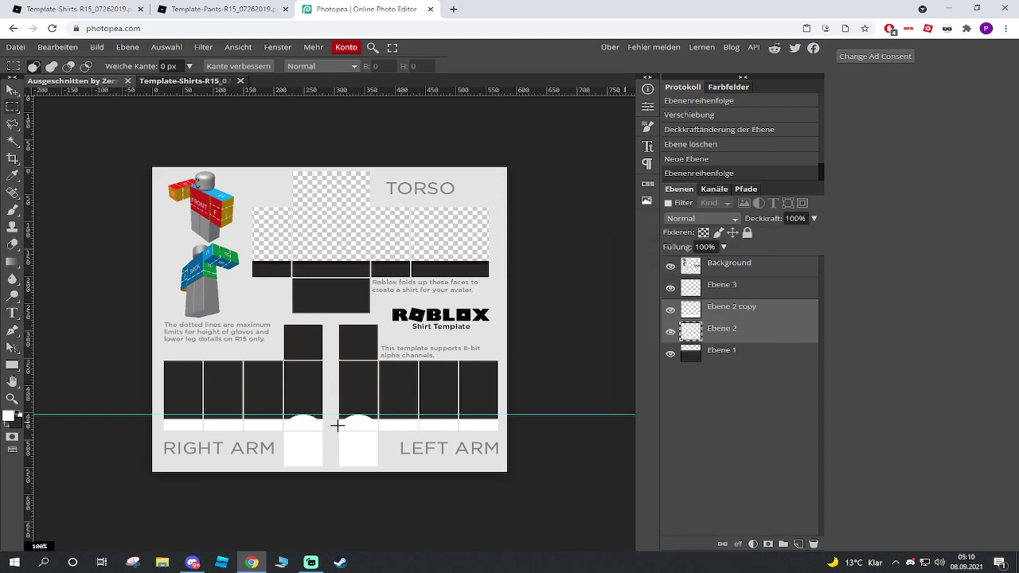
right_click(719, 318)
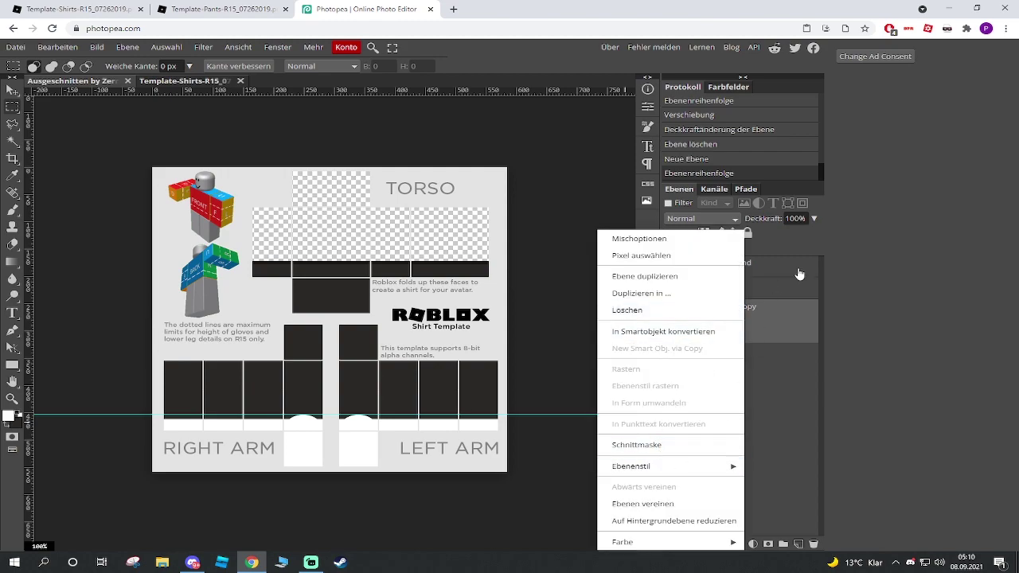
right_click(780, 319)
left_click(858, 324)
Step: Merge the layers Ebene 2 and Ebene 2 copy into one layer
left_click(691, 328)
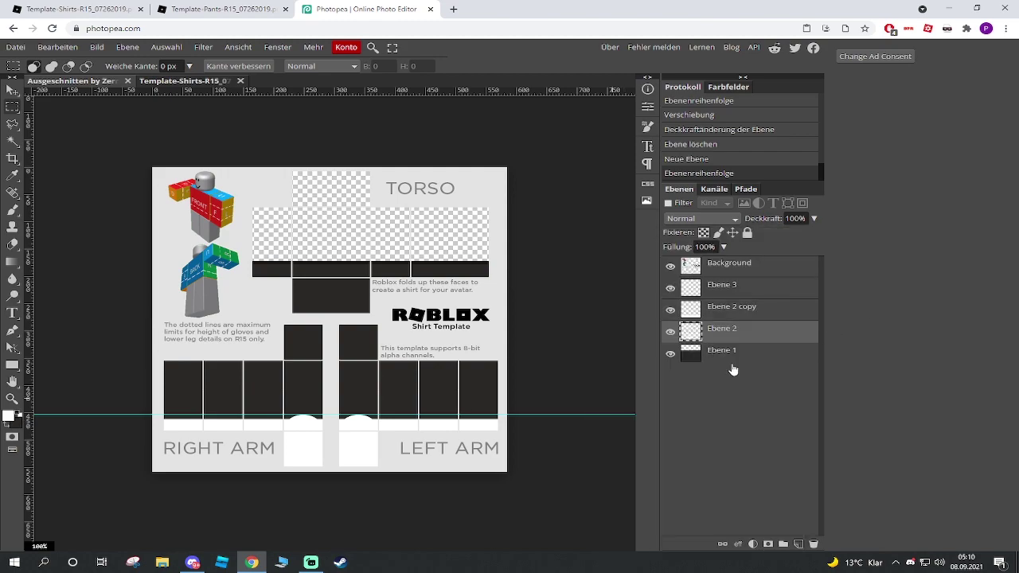
left_click(743, 319, "ctrl")
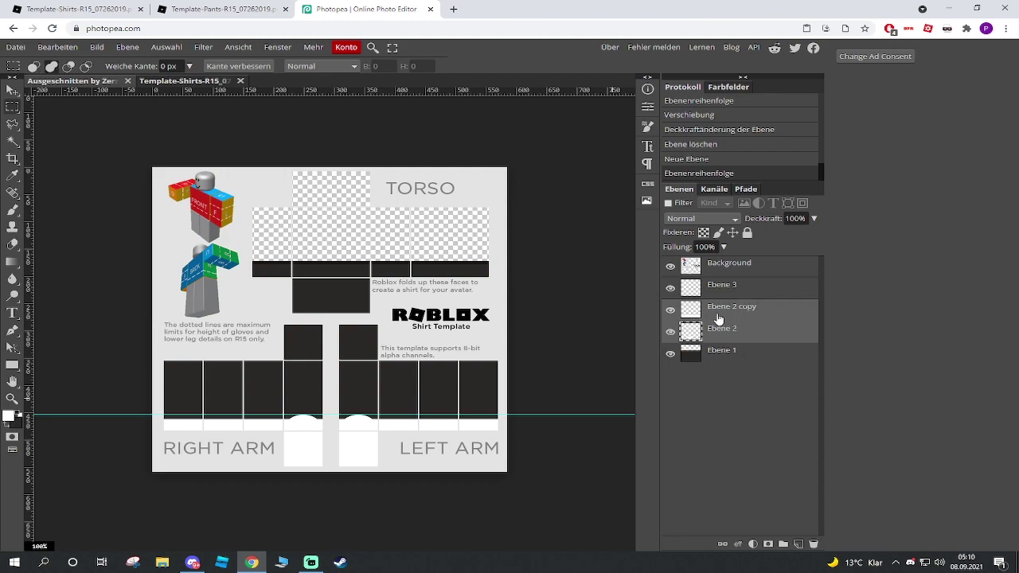
right_click(744, 315)
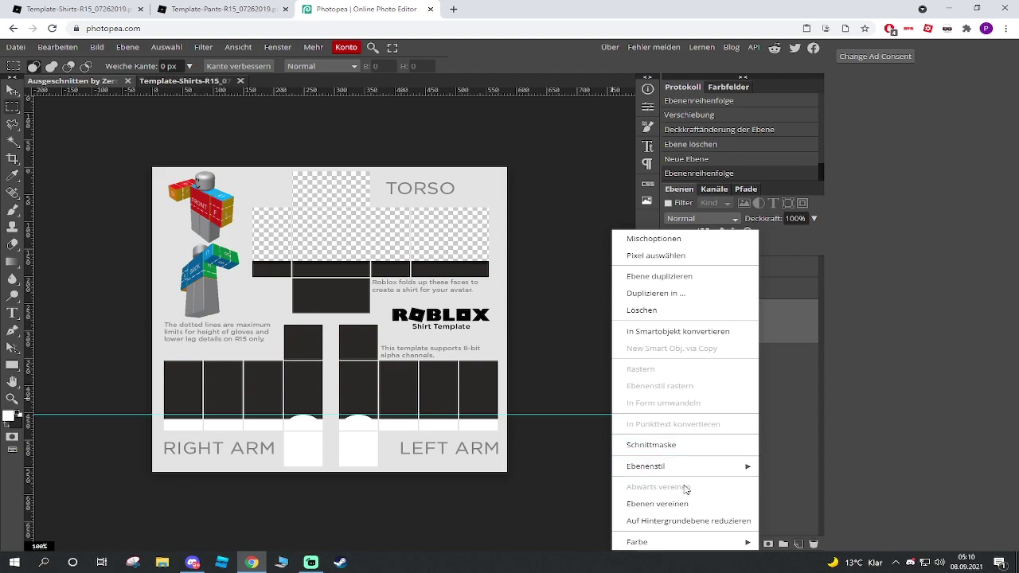
left_click(657, 504)
Step: Paint a thin white horizontal stripe across the right arm on layer Ebene 3 and duplicate it into four evenly spaced stripes
key("ctrl+plus")
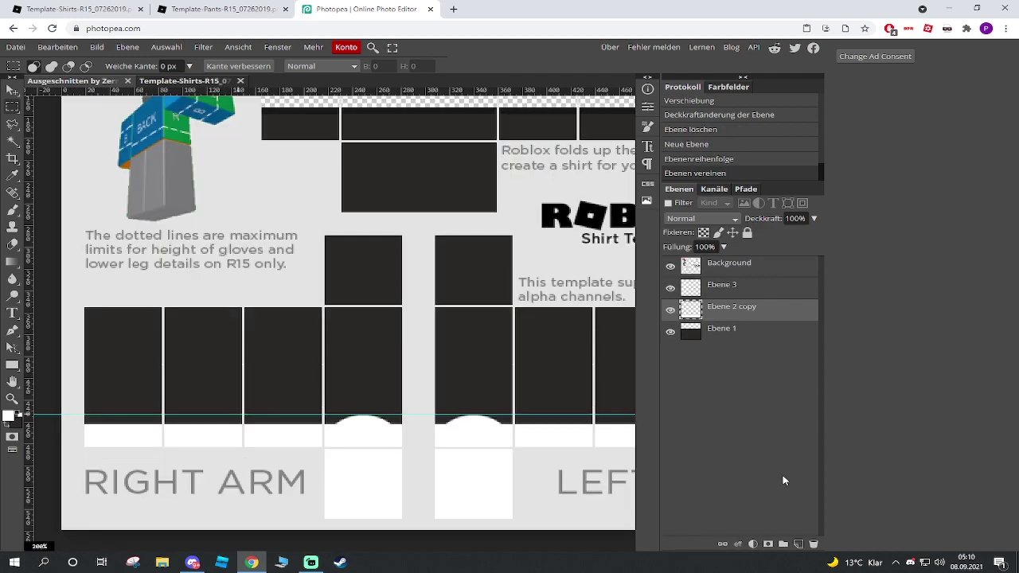
left_click(727, 286)
key("ctrl+minus")
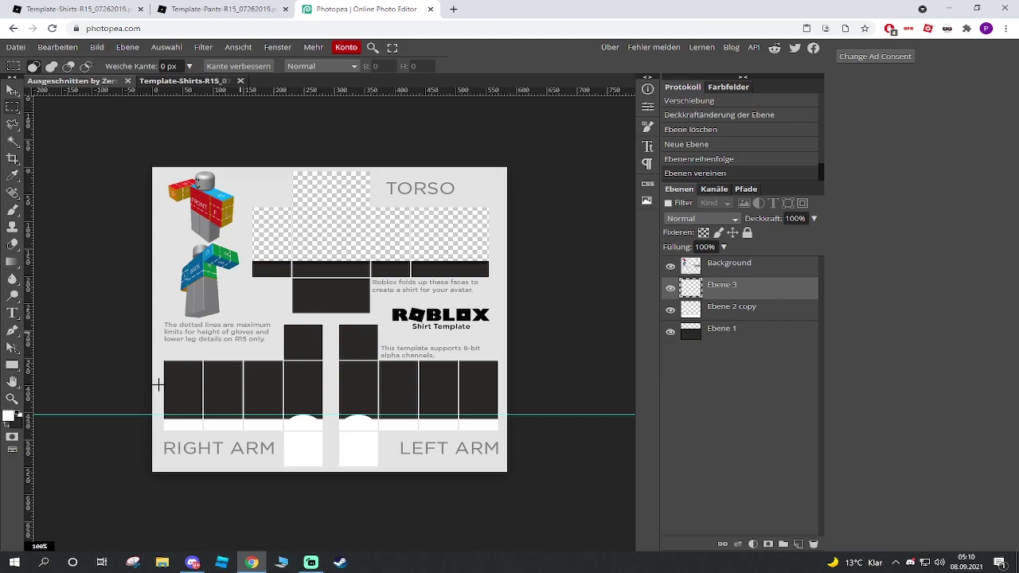
mouse_move(159, 381)
left_mouse_down()
mouse_move(419, 369)
mouse_move(529, 383)
mouse_move(120, 382)
left_mouse_up()
left_click(12, 210)
left_click(167, 47)
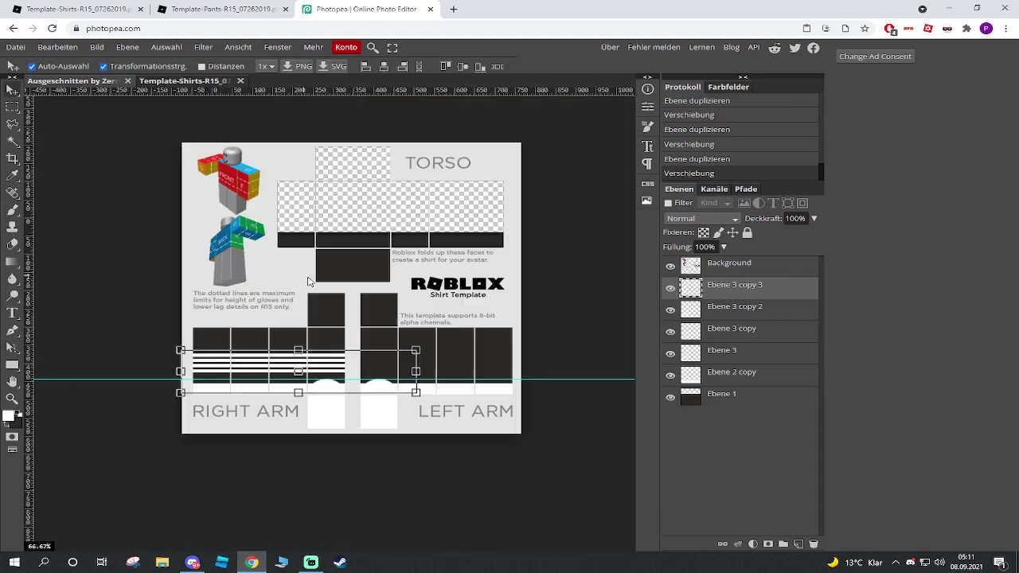
scroll(380, 408, "down", 3)
scroll(380, 408, "up", 3)
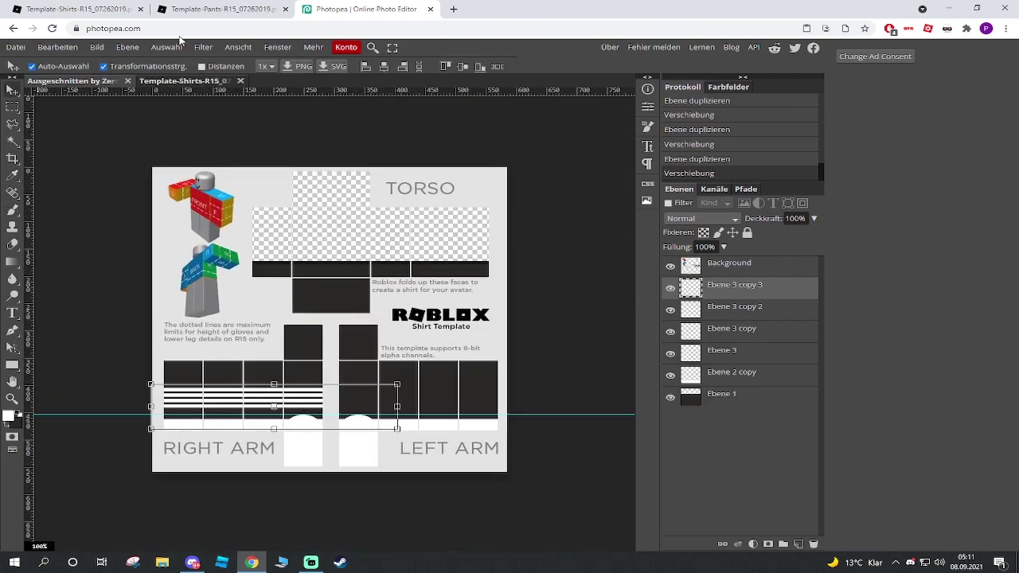
left_click(431, 350)
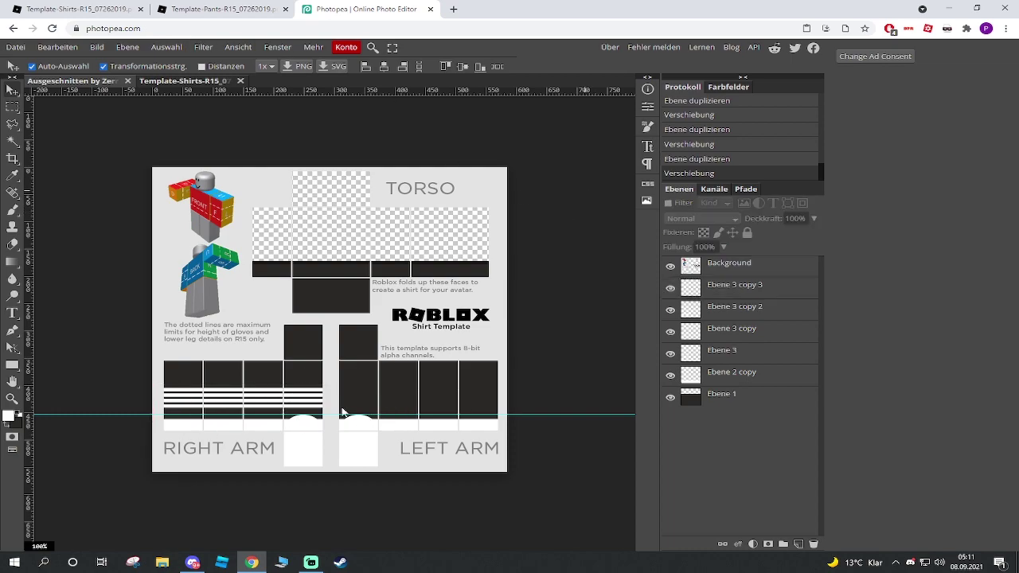
Step: Select Ebene 3 and its three copies, and move the four stripes together slightly higher on the right arm
left_click(730, 293)
left_click(735, 352, "shift")
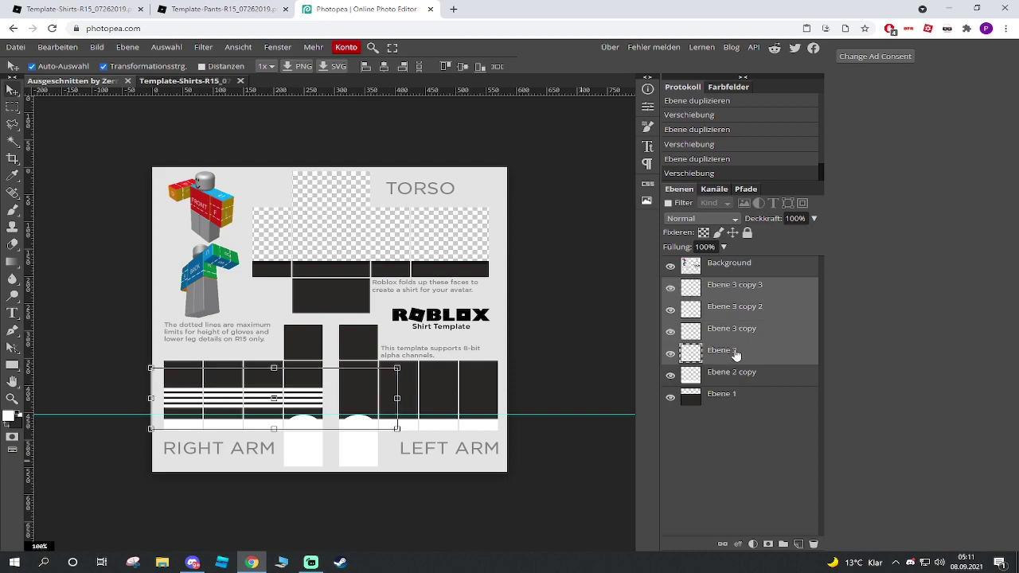
scroll(299, 400, "up", 2)
scroll(299, 399, "up", 3)
left_click_drag(302, 379, 304, 322)
scroll(305, 326, "down", 5)
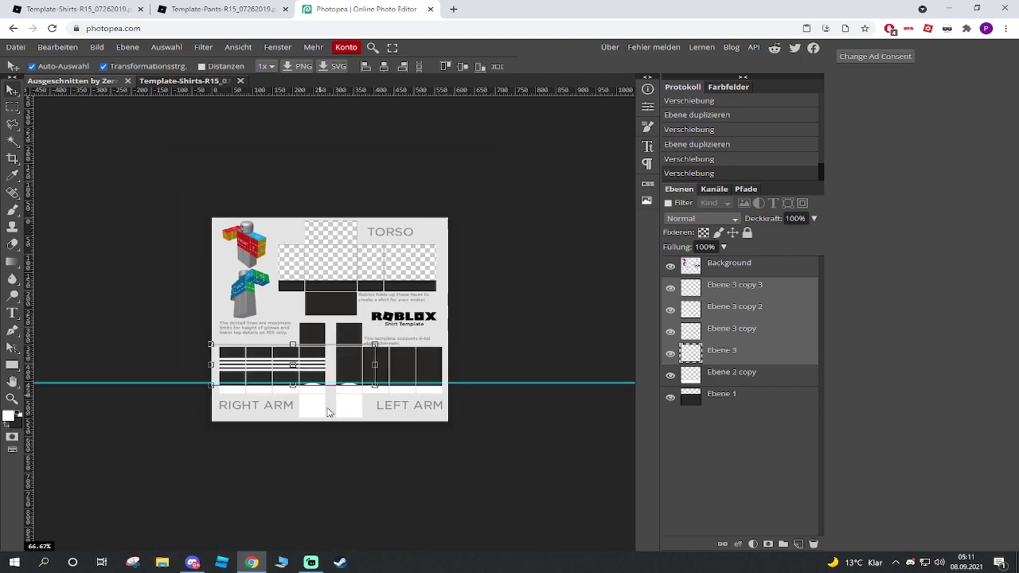
Step: Examine the right arm's stripes, the white cuffs on both arms and the torso's waistband up close
scroll(319, 394, "up", 4)
scroll(272, 400, "down", 1)
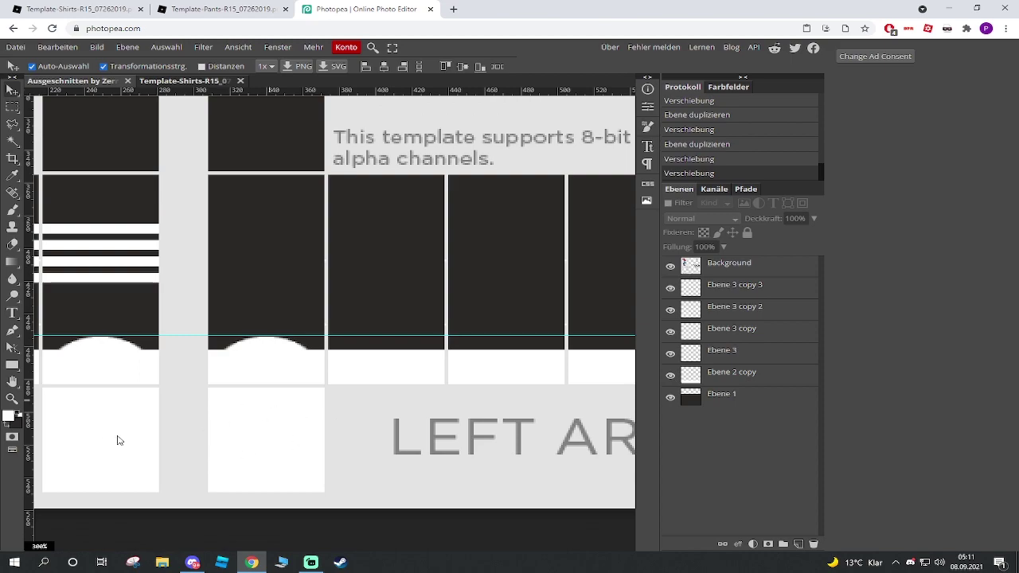
scroll(218, 433, "down", 4)
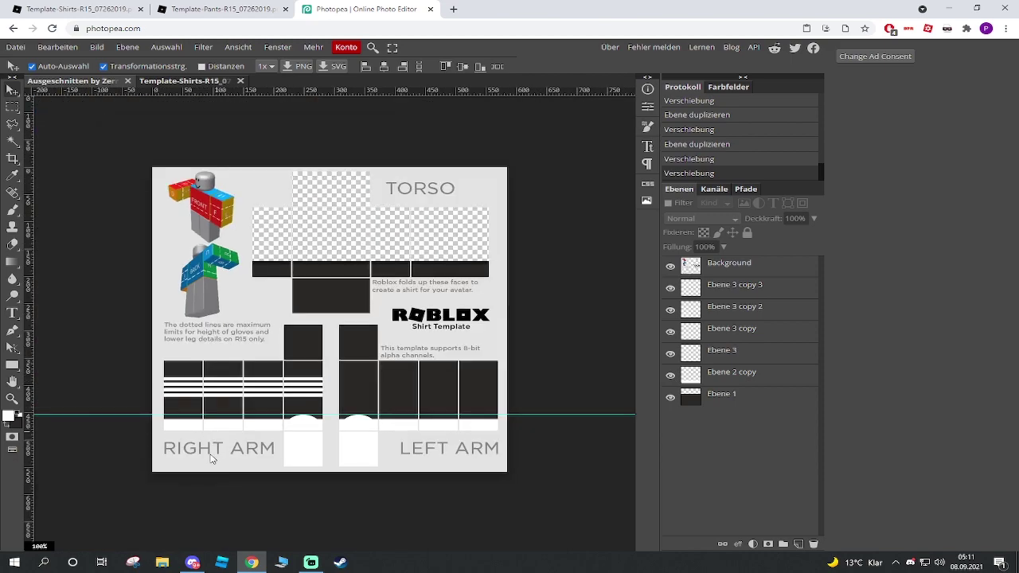
scroll(205, 451, "up", 3)
scroll(413, 454, "down", 2)
scroll(437, 432, "up", 1)
scroll(455, 425, "down", 2)
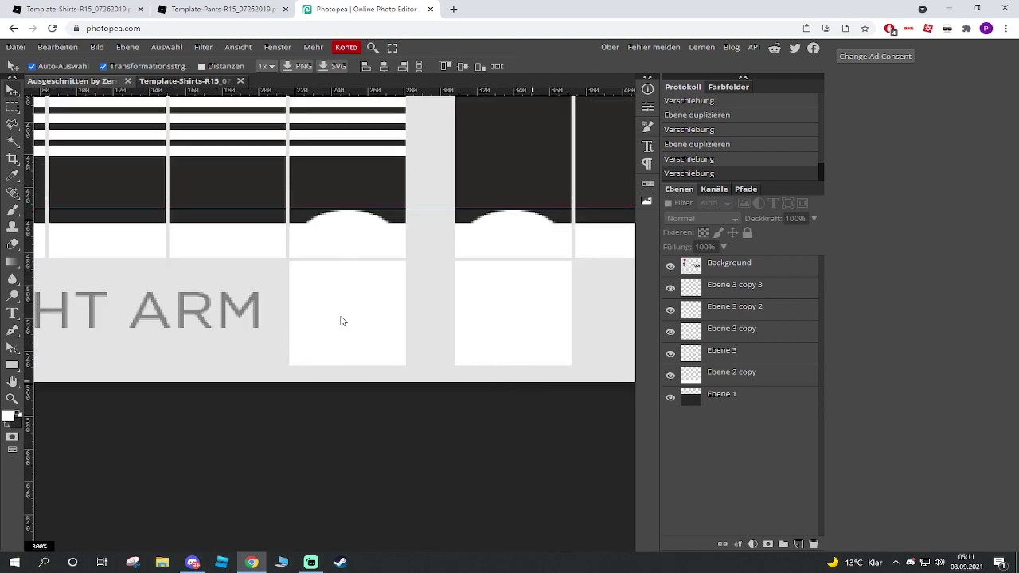
scroll(379, 329, "down", 4)
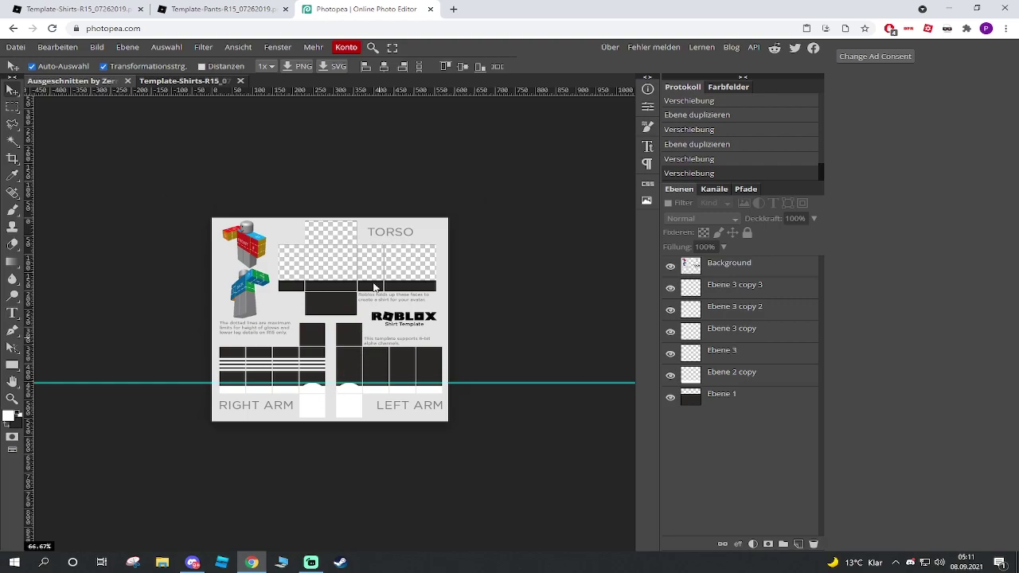
scroll(374, 287, "up", 3)
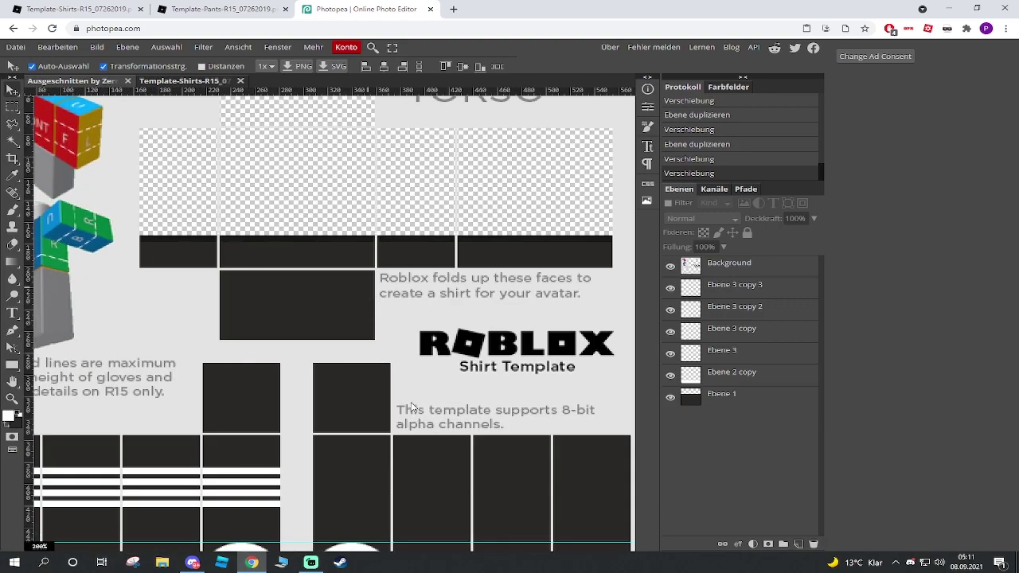
scroll(239, 374, "down", 3)
scroll(293, 195, "up", 3)
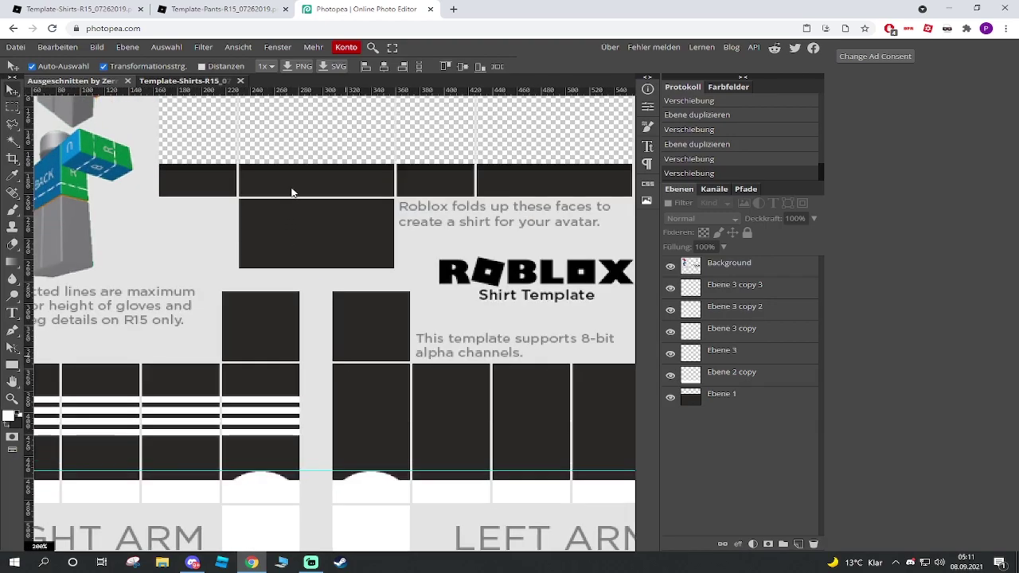
Step: Add a new layer and make a small circular selection about 7 px wide on the torso front, just below the waistband edge
scroll(288, 188, "up", 3)
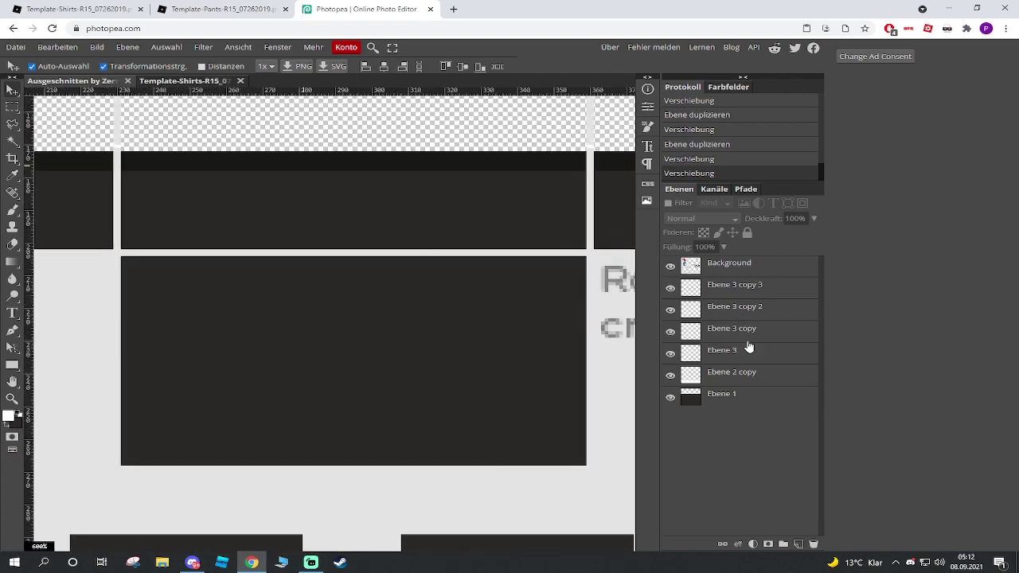
left_click(799, 544)
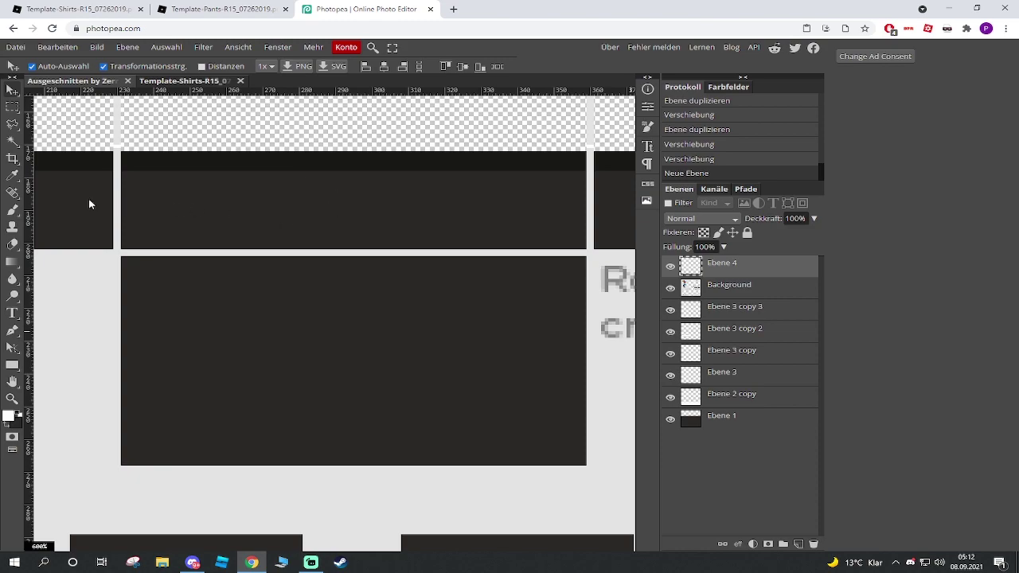
right_click(13, 107)
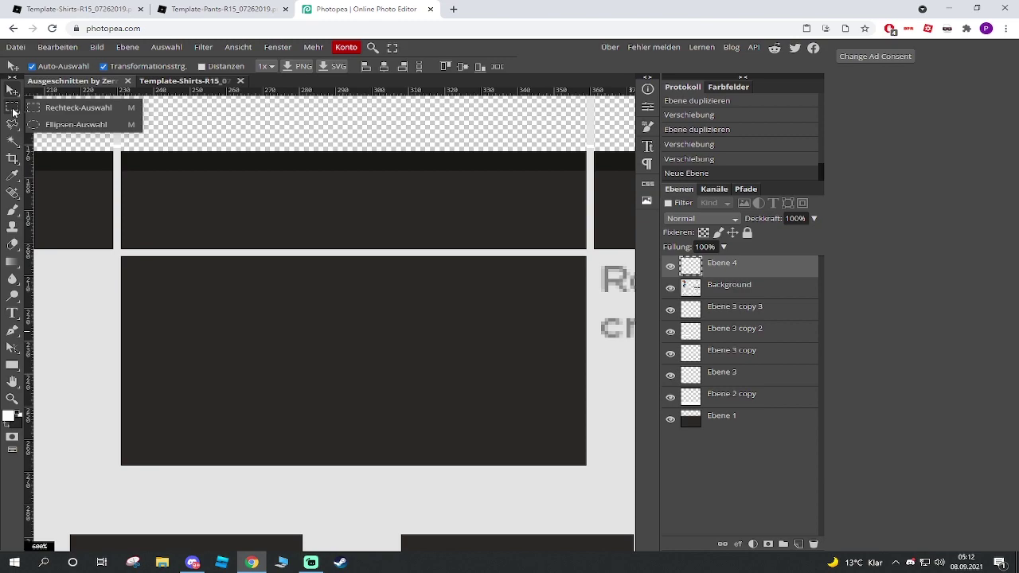
left_click(67, 126)
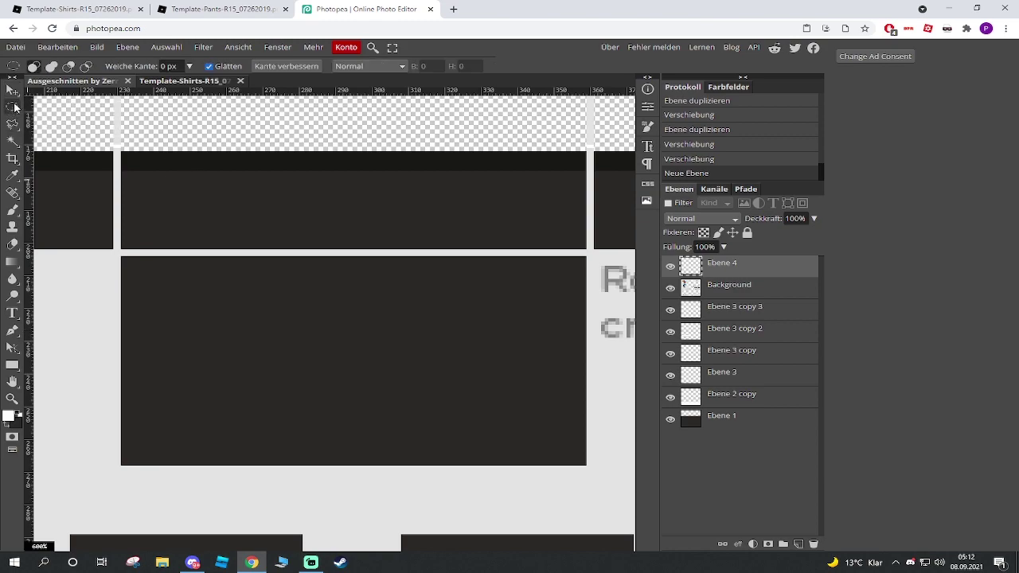
left_click_drag(269, 181, 296, 204)
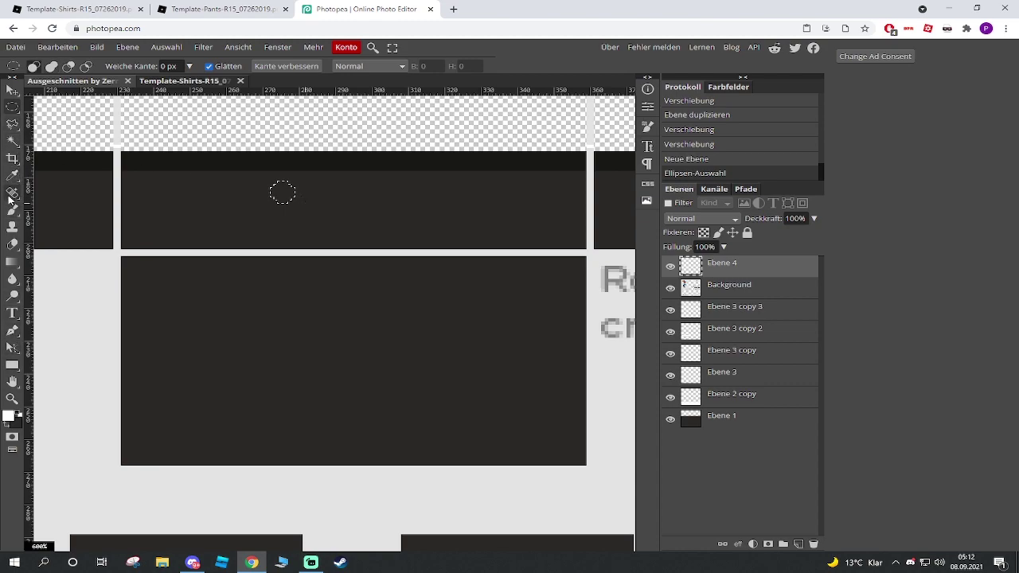
Step: Add another new layer, fill the circular selection on the torso front with light grey using the Brush, and deselect
left_click_drag(105, 216, 84, 195)
left_click(348, 275)
key("ctrl+shift+n")
key("b")
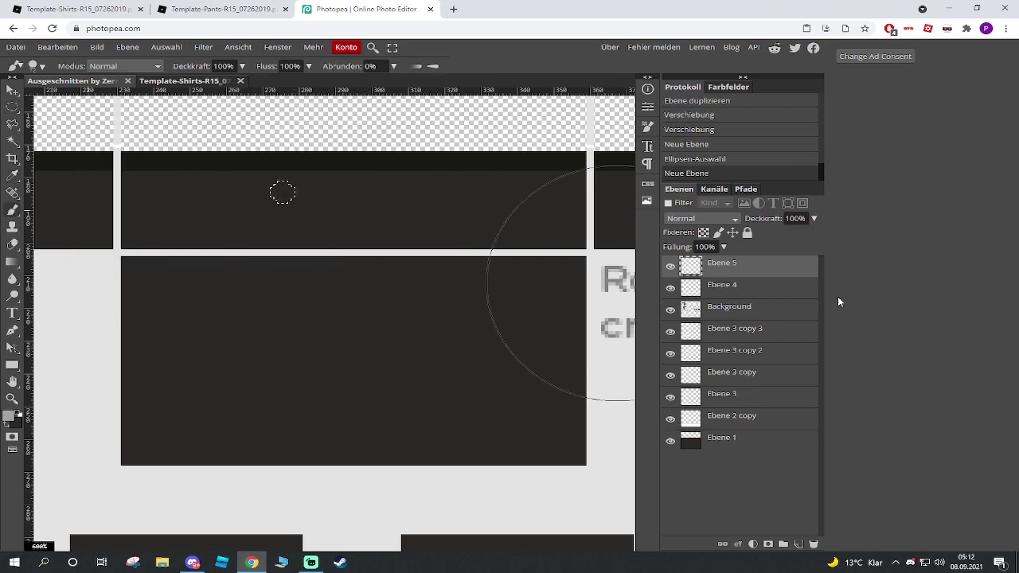
left_click(302, 214)
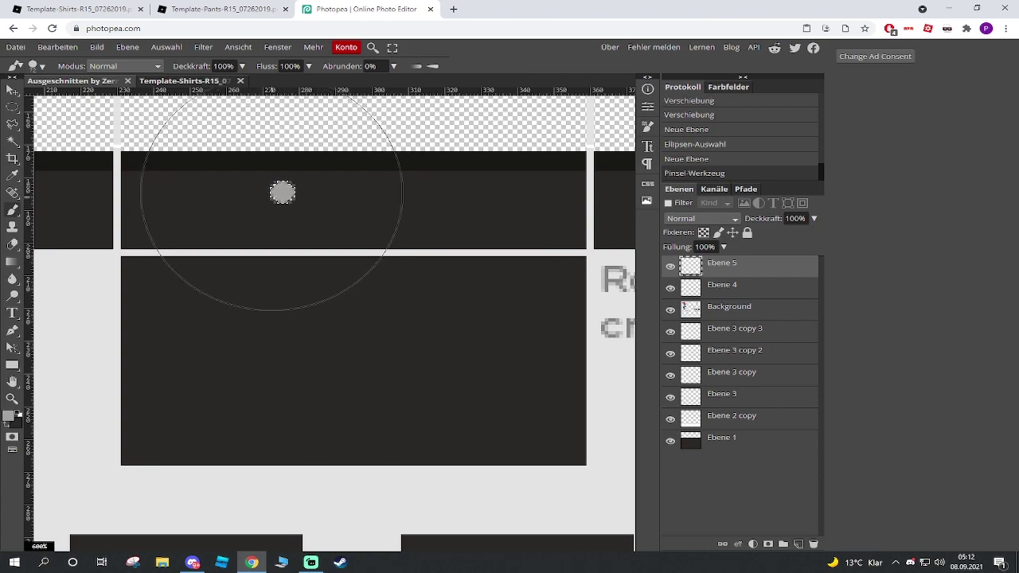
left_click(166, 47)
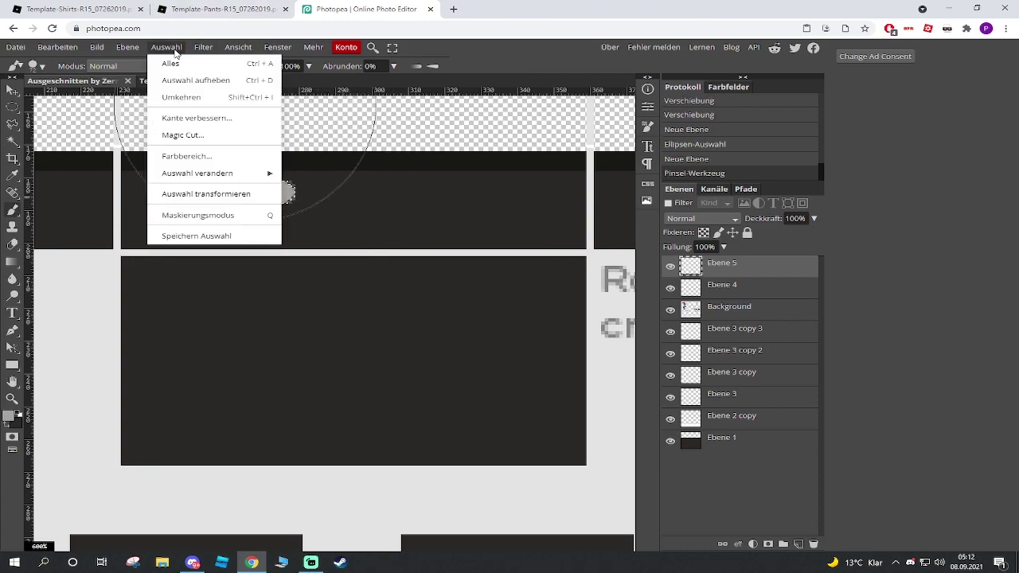
left_click(199, 80)
Step: Delete the empty layer Ebene 4
left_click(10, 90)
left_click(772, 295)
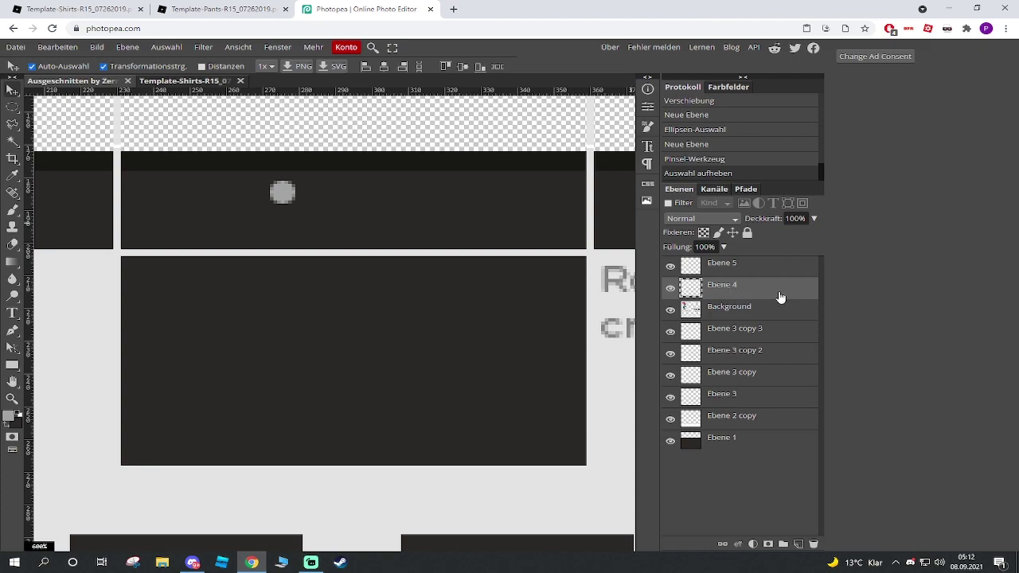
key("Delete")
Step: Duplicate the grey dot on the torso waistband about 31 px to its right at the same height
left_click_drag(287, 203, 395, 193)
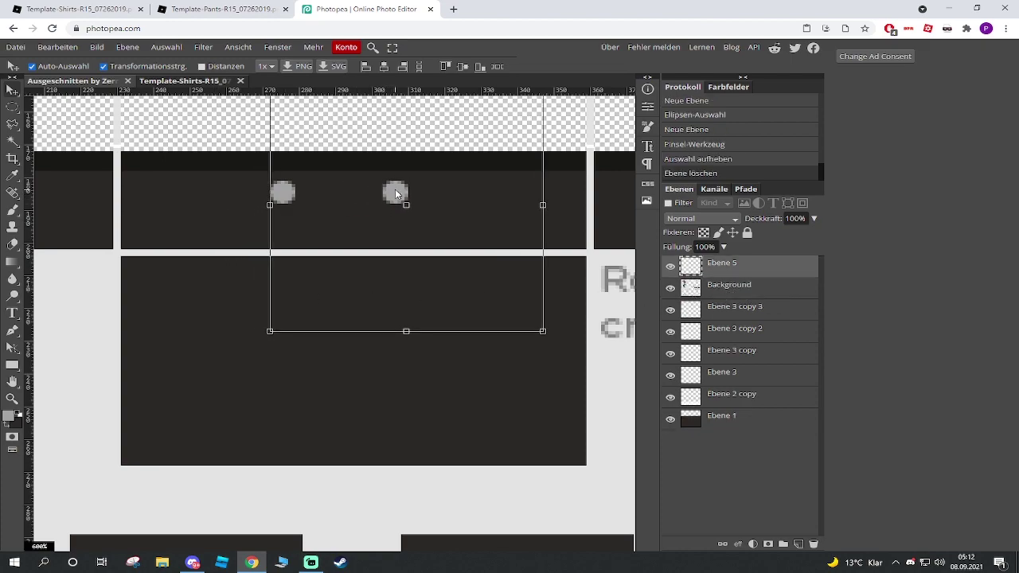
left_click(396, 193, "alt")
scroll(335, 257, "down", 3)
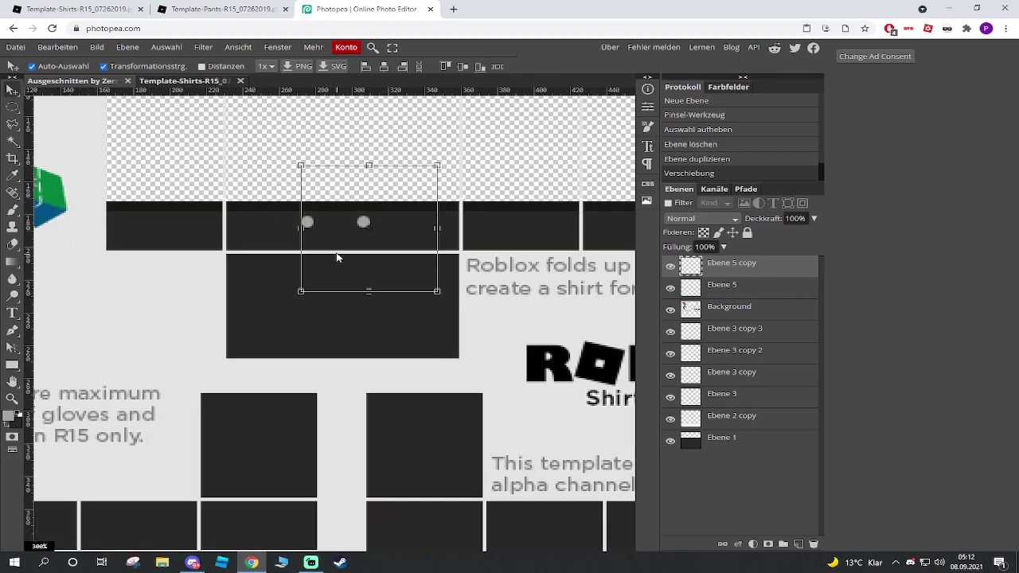
scroll(331, 220, "up", 1)
scroll(320, 231, "up", 3)
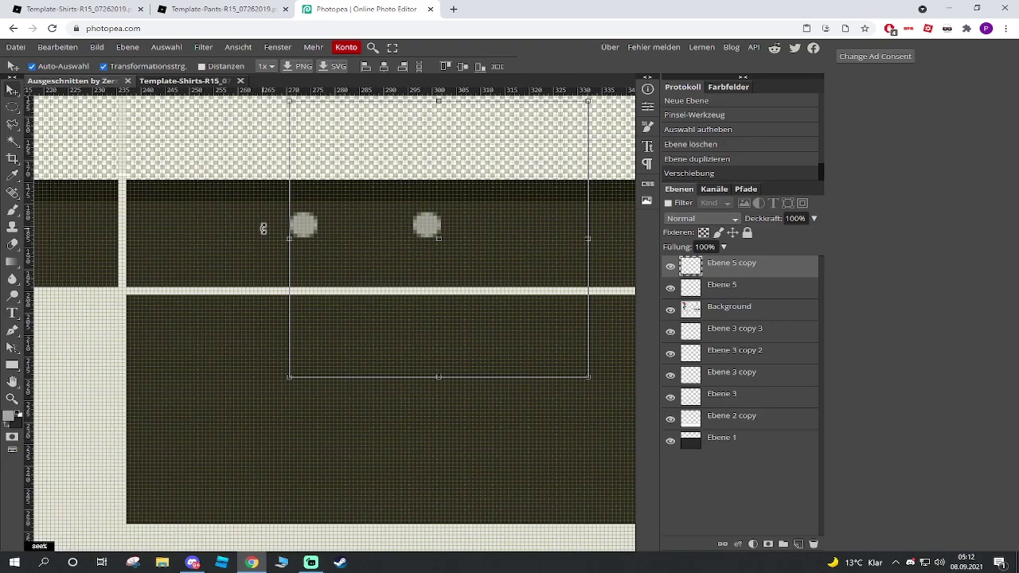
Step: Move the two grey dots closer together, about 18 px apart, near the middle of the torso front's waistband
left_click(318, 225)
left_click_drag(322, 225, 330, 219)
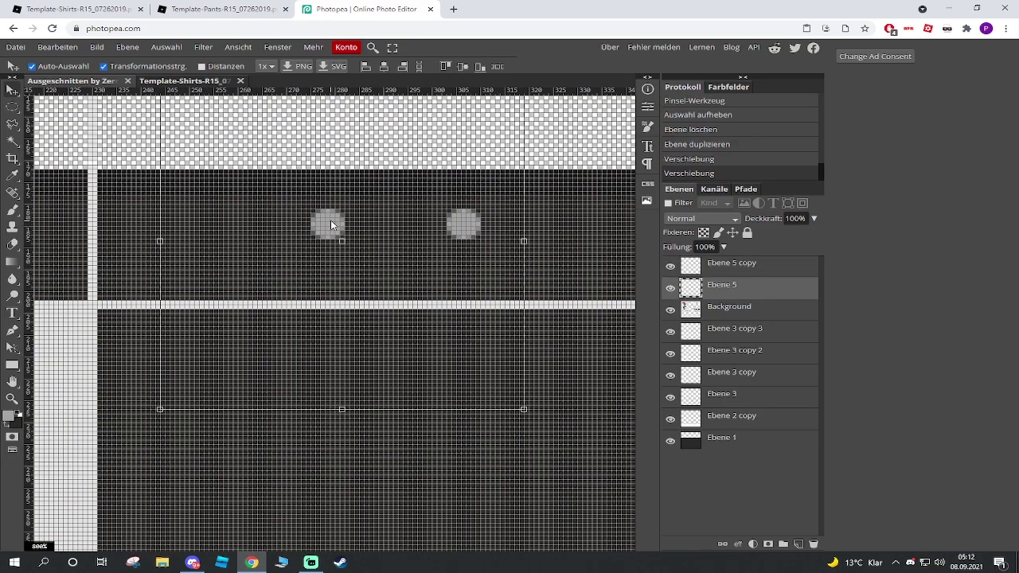
scroll(330, 220, "down", 10)
scroll(370, 270, "up", 8)
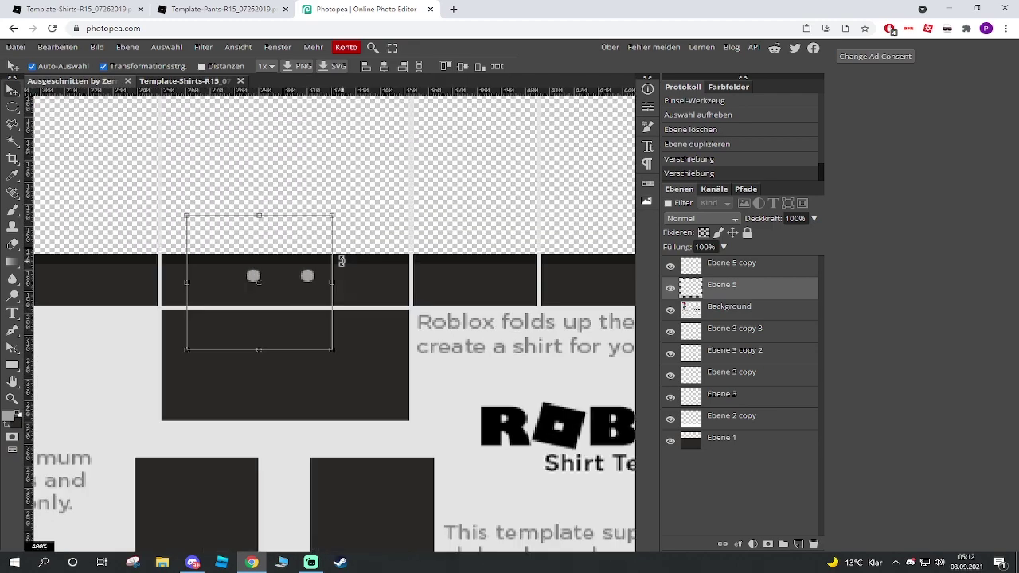
left_click(312, 310)
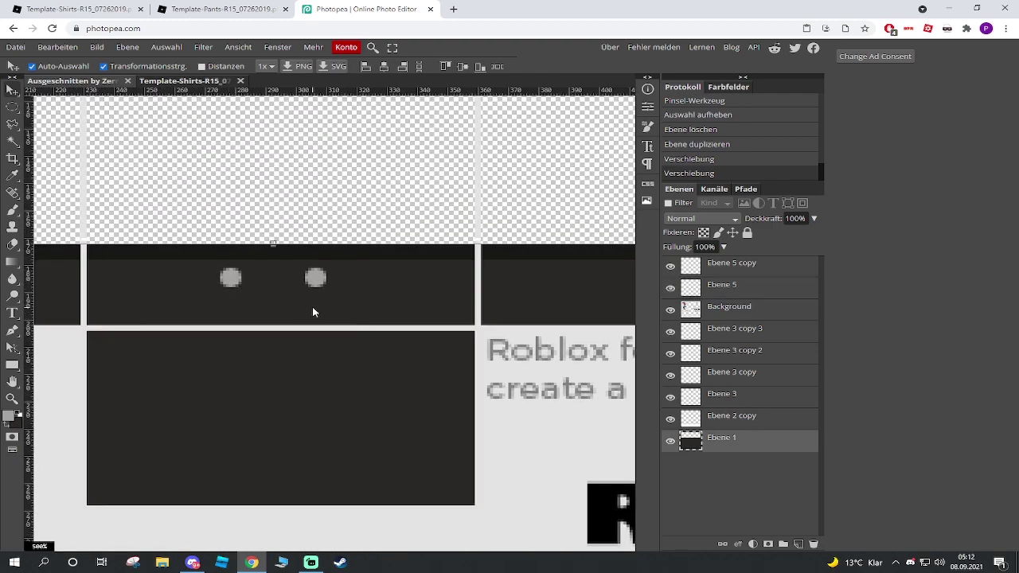
scroll(312, 306, "down", 10)
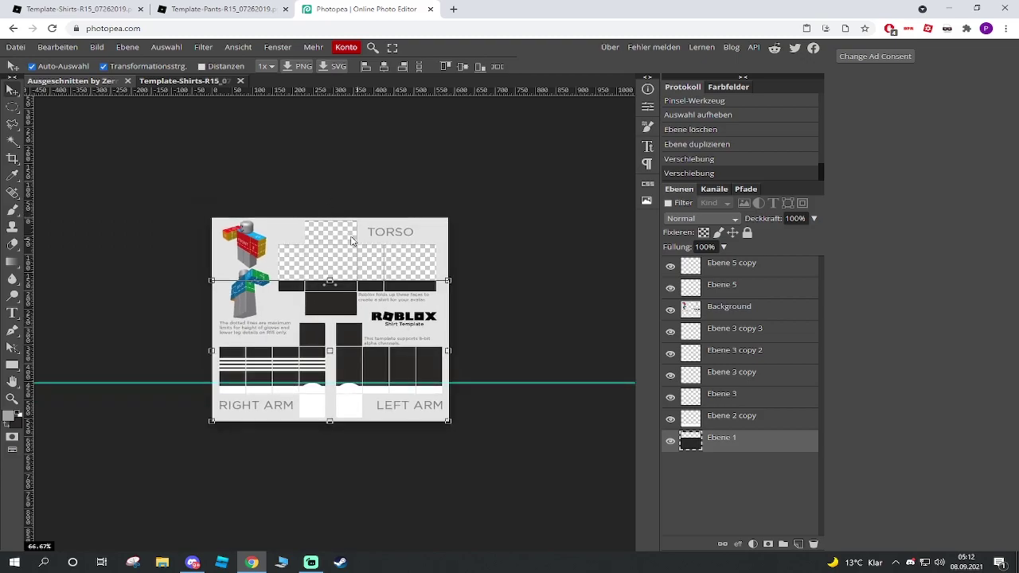
scroll(325, 271, "up", 10)
scroll(334, 282, "down", 3)
left_click(334, 293)
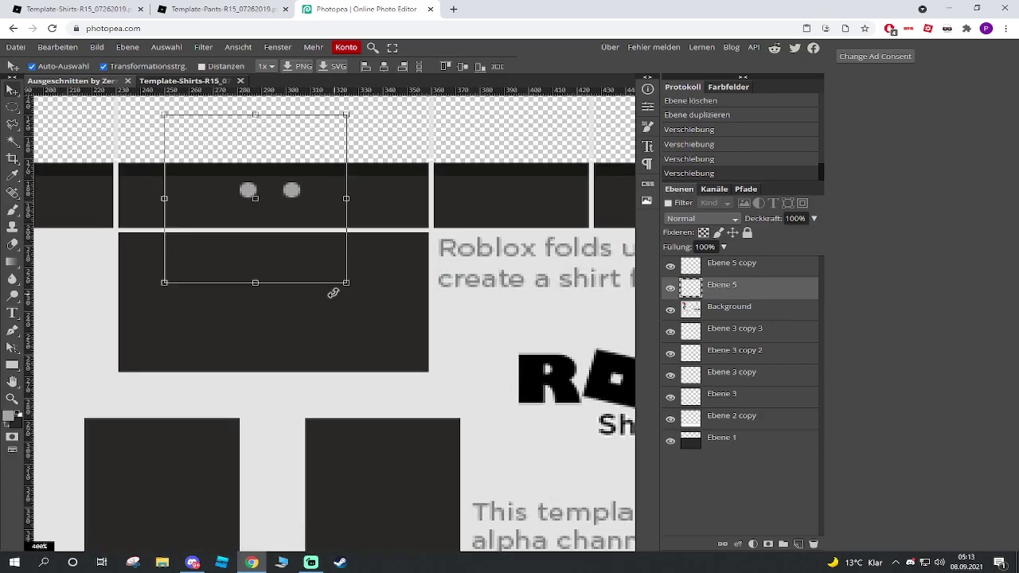
scroll(253, 182, "up", 5)
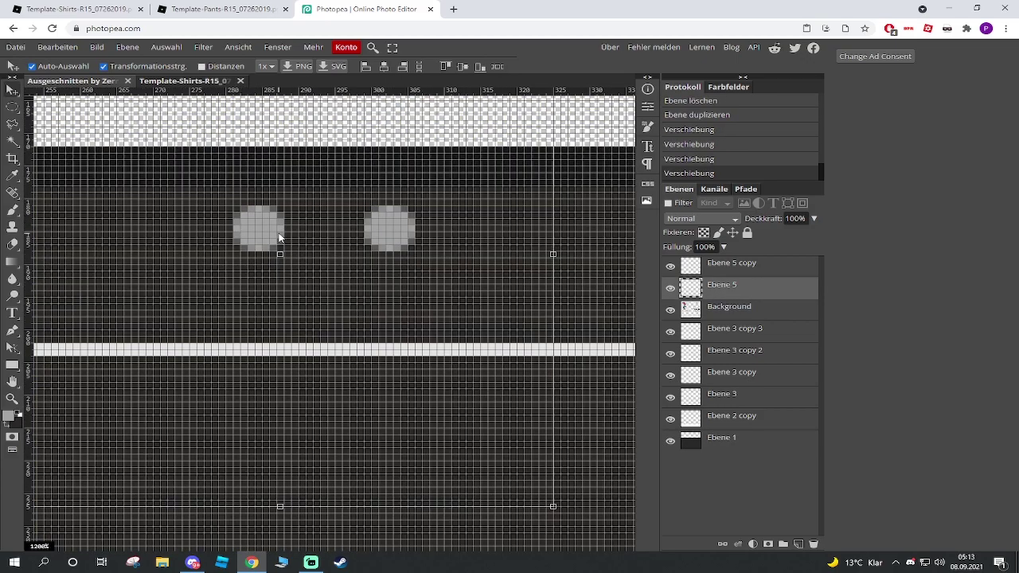
Step: Add a new layer above all others and make an elliptical selection about 3 px wide in the left dot's centre
left_click(12, 109)
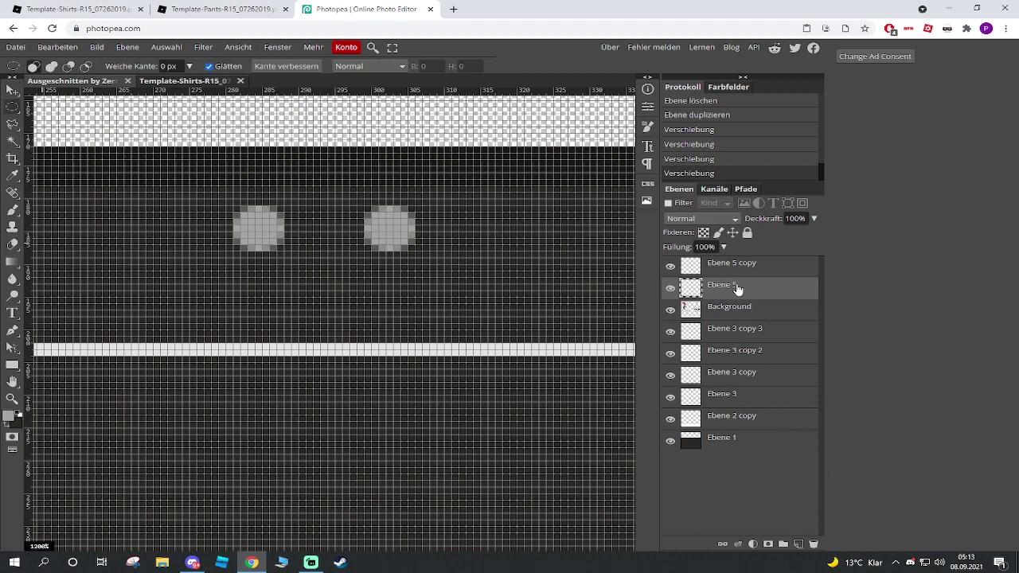
left_click(797, 544)
left_click_drag(756, 287, 763, 265)
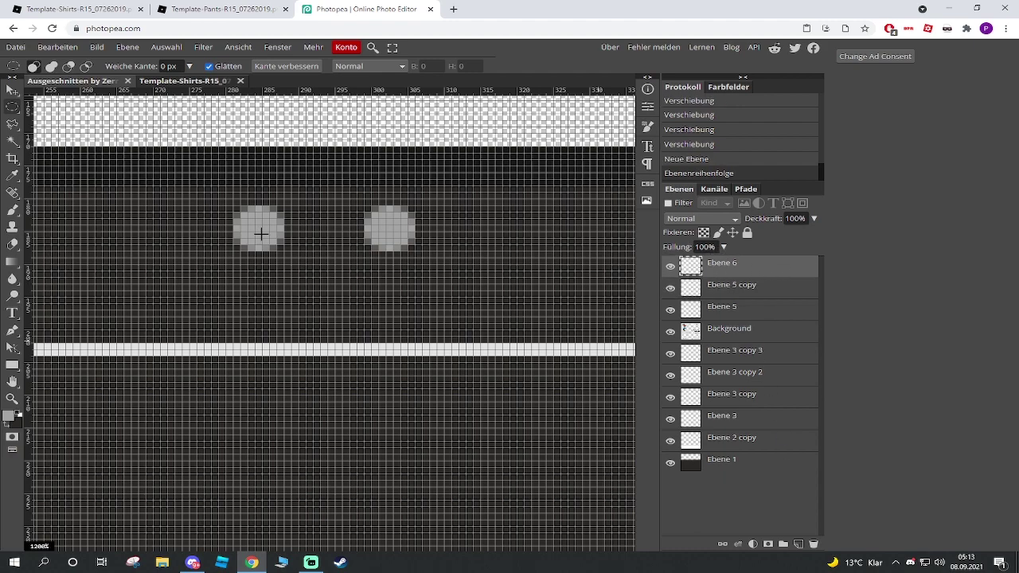
left_click_drag(252, 223, 269, 236)
Step: Darken the background colour, swap it to the foreground, paint the left dot's selected centre with it, and deselect
left_click(11, 422)
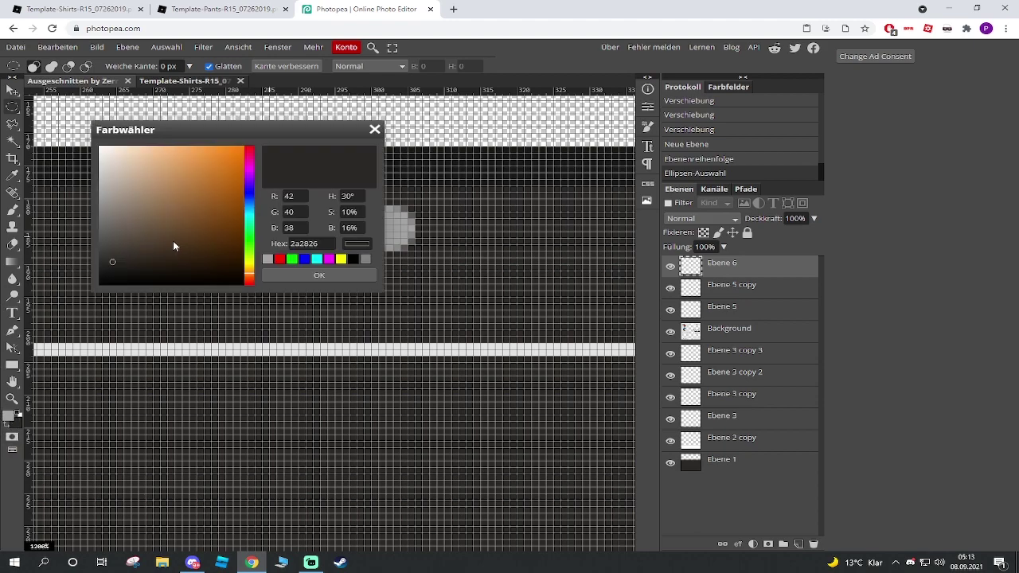
left_click(109, 270)
left_click(310, 276)
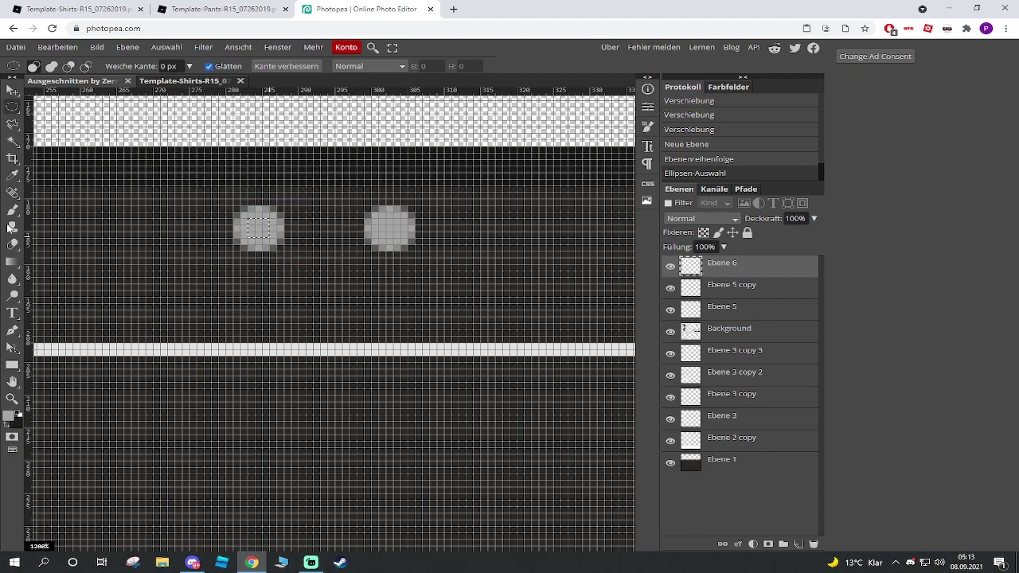
left_click(13, 209)
left_click(446, 290)
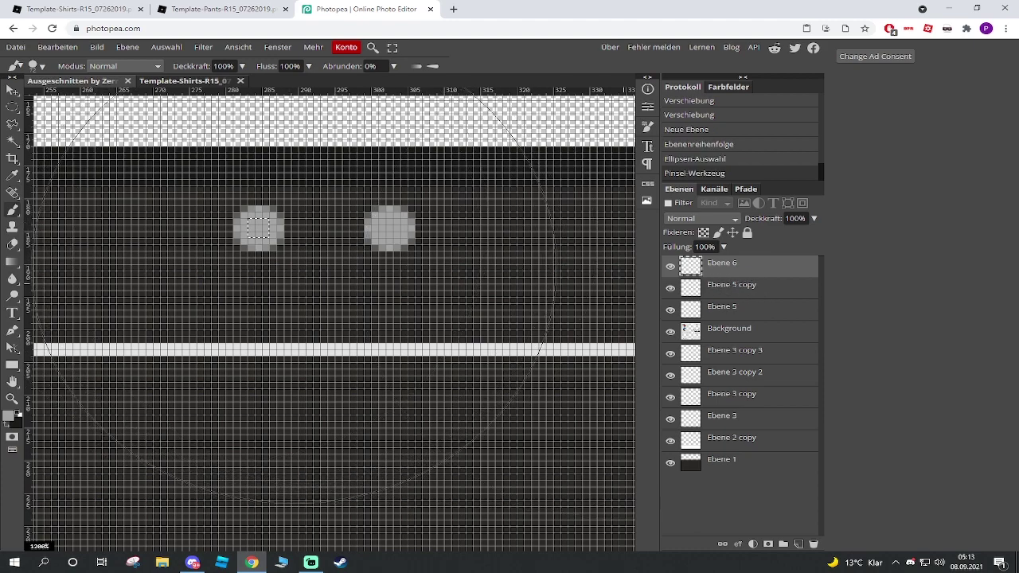
left_click(318, 334)
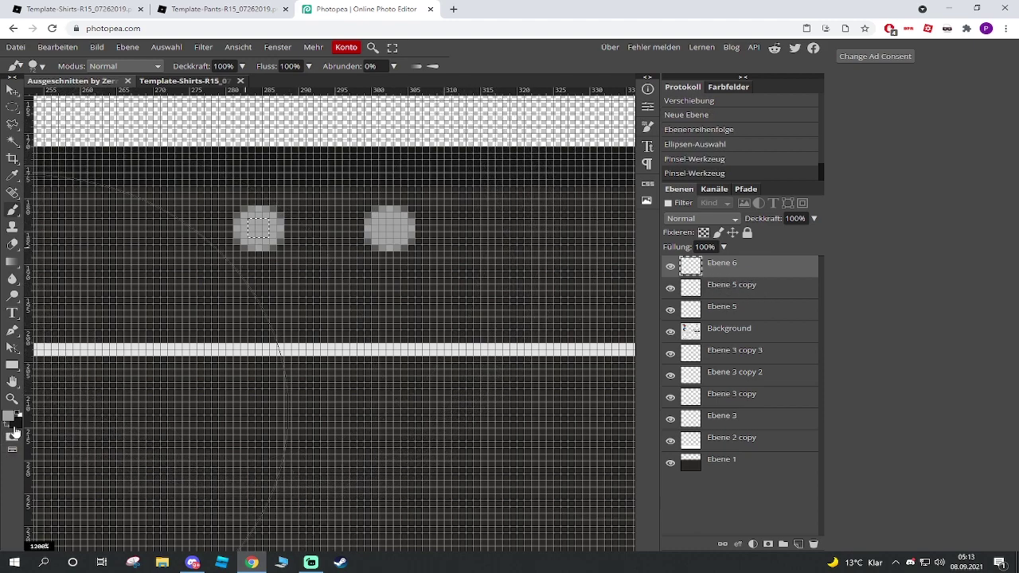
left_click(4, 426)
left_click(259, 229)
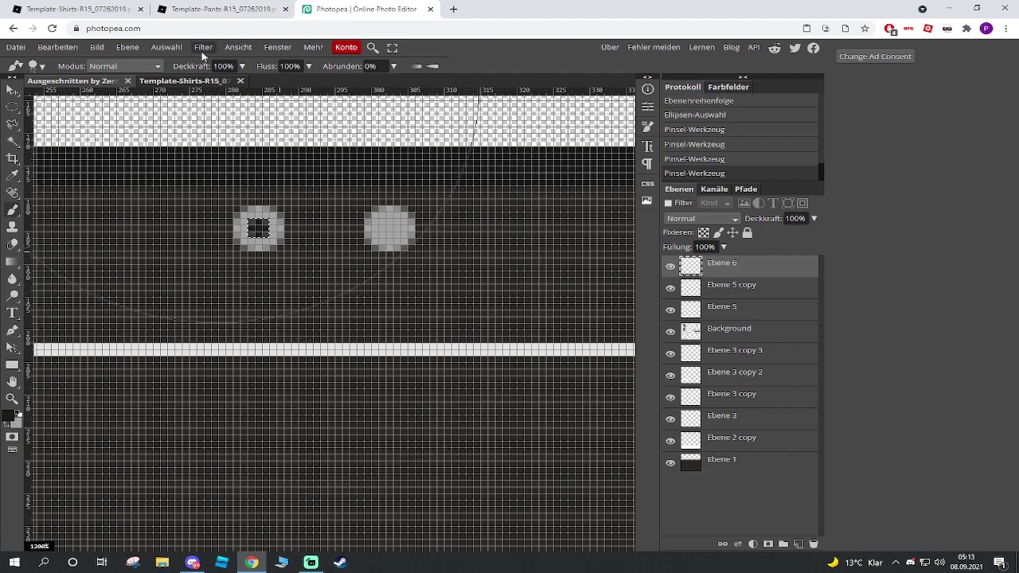
left_click(167, 47)
left_click(195, 80)
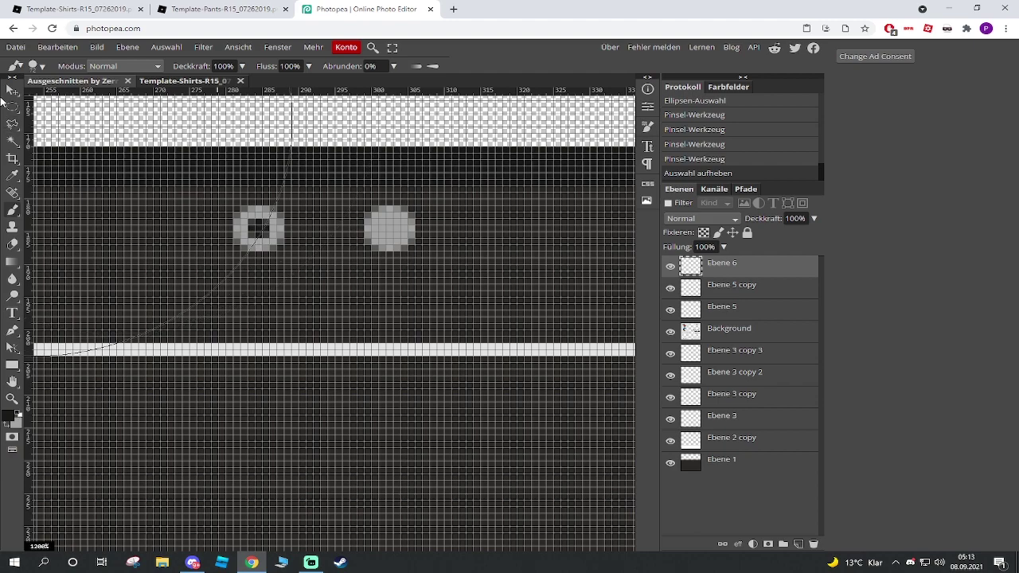
Step: Duplicate the dark centre from the left dot onto the middle of the right dot
left_click(12, 90)
left_click_drag(261, 231, 390, 232)
scroll(445, 271, "down", 10)
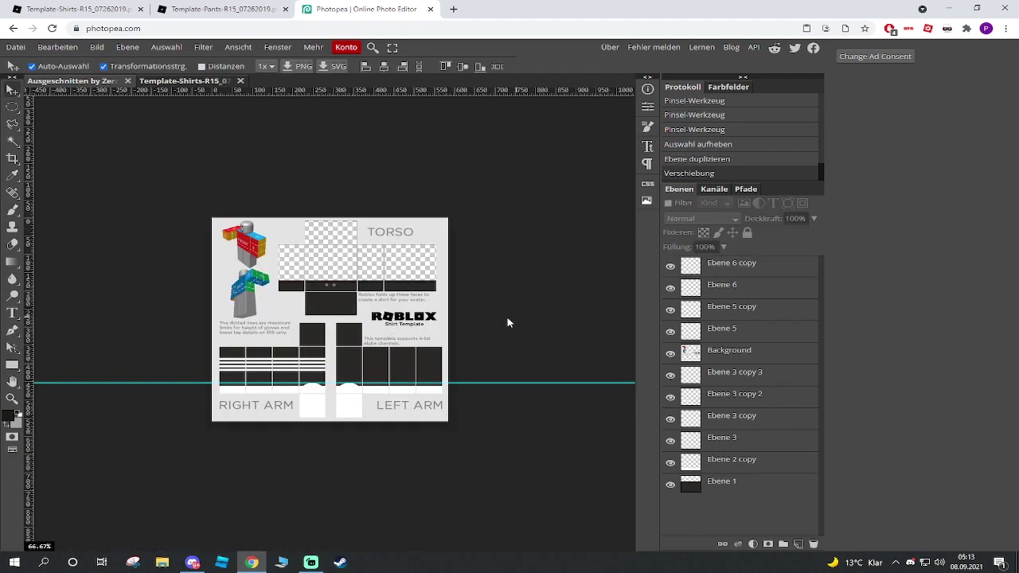
scroll(316, 286, "up", 8)
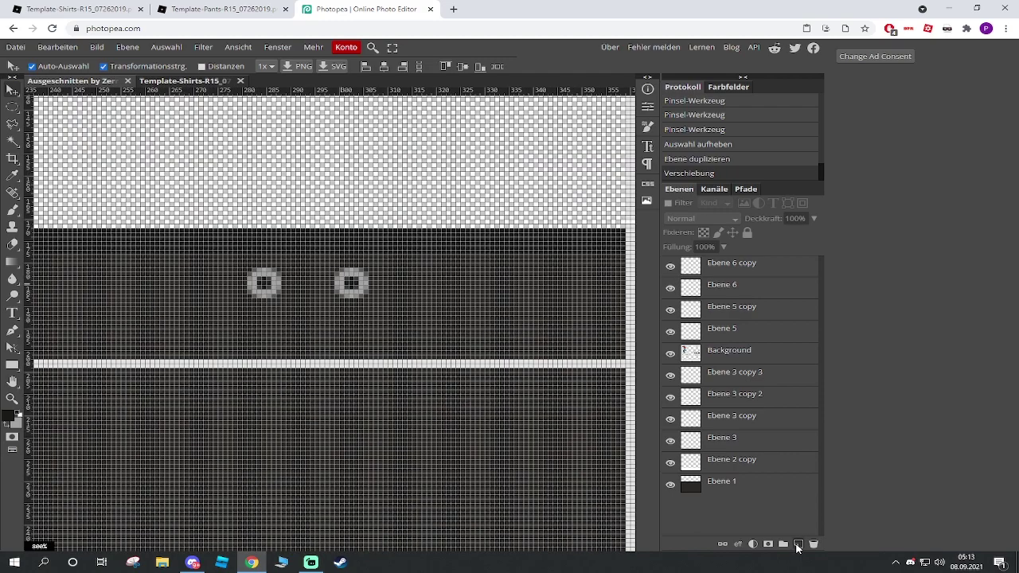
Step: Add a new layer and set the Pen tool's shape fill to white
left_click(798, 545)
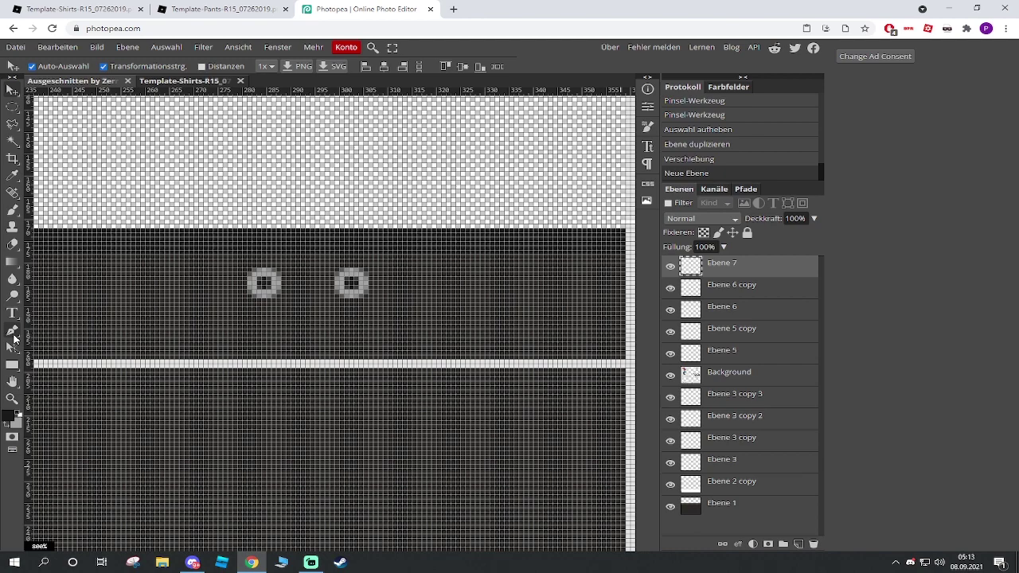
left_click(15, 337)
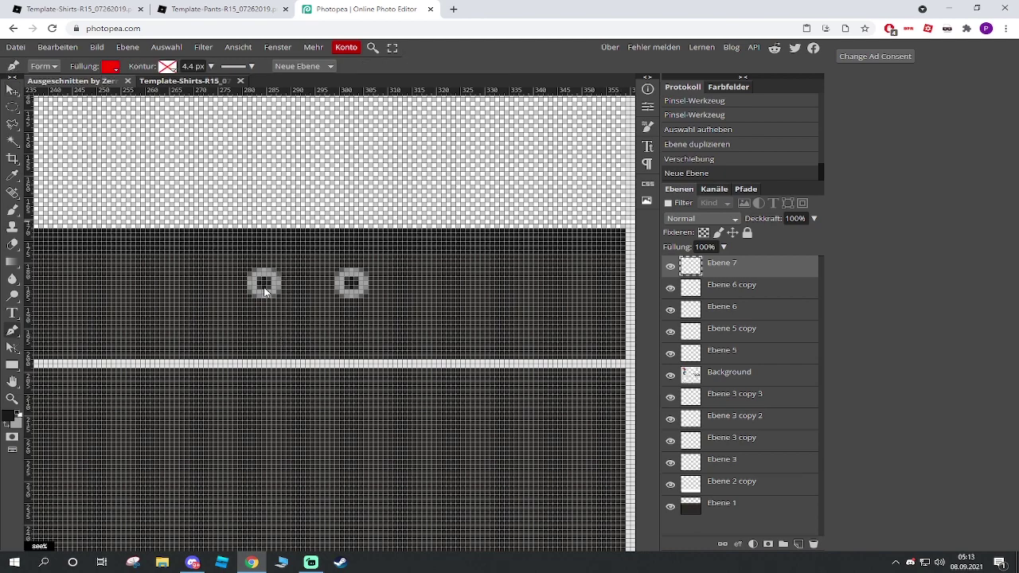
left_click(110, 68)
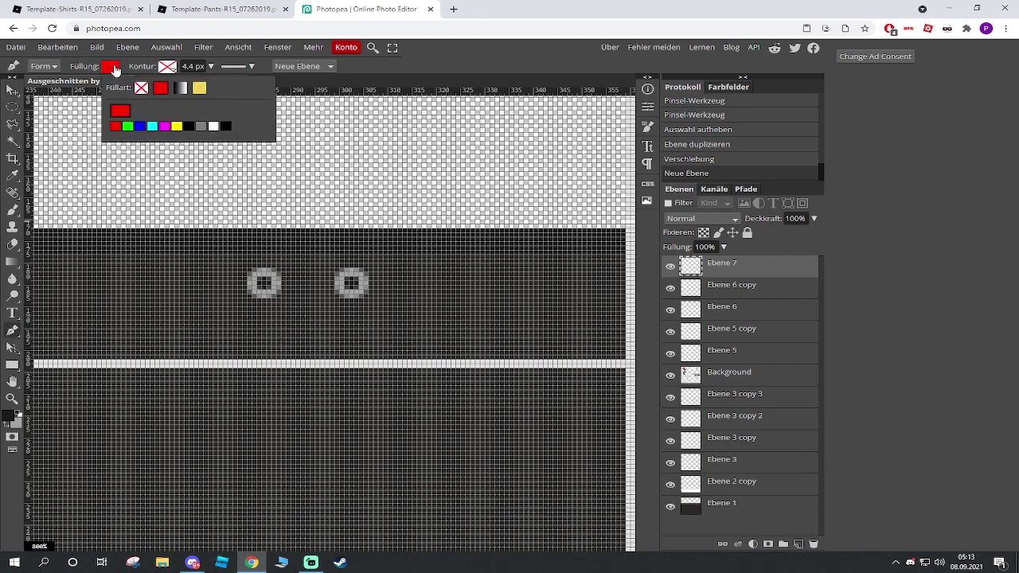
left_click(202, 127)
left_click(213, 126)
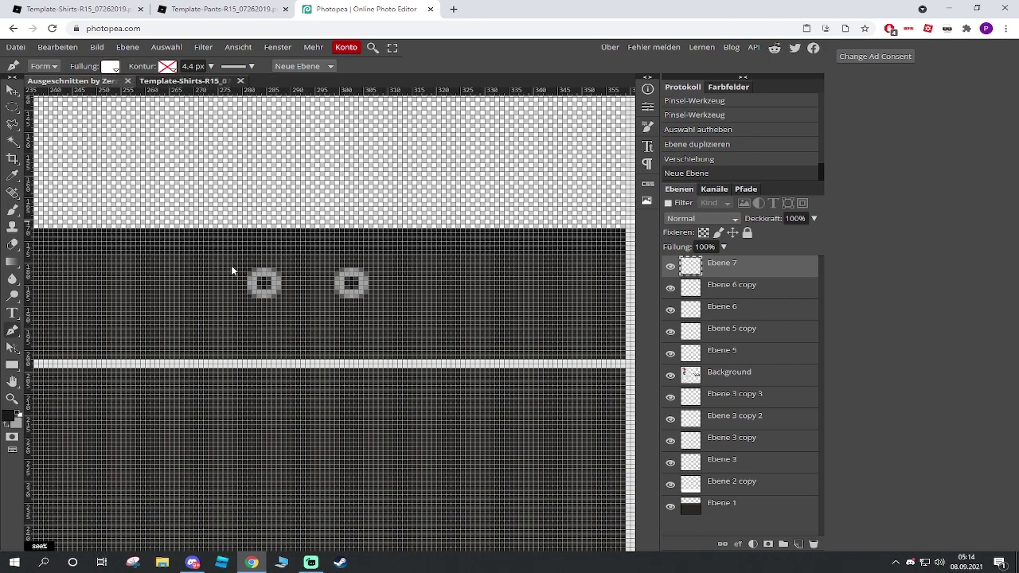
Step: Draw a narrow white drawstring shape with the Pen tool, curving from the left eyelet down to the waistband's lower edge
left_click(263, 287)
left_click(241, 307)
left_click(237, 327)
left_click(235, 341)
left_click(234, 348)
left_click(221, 356)
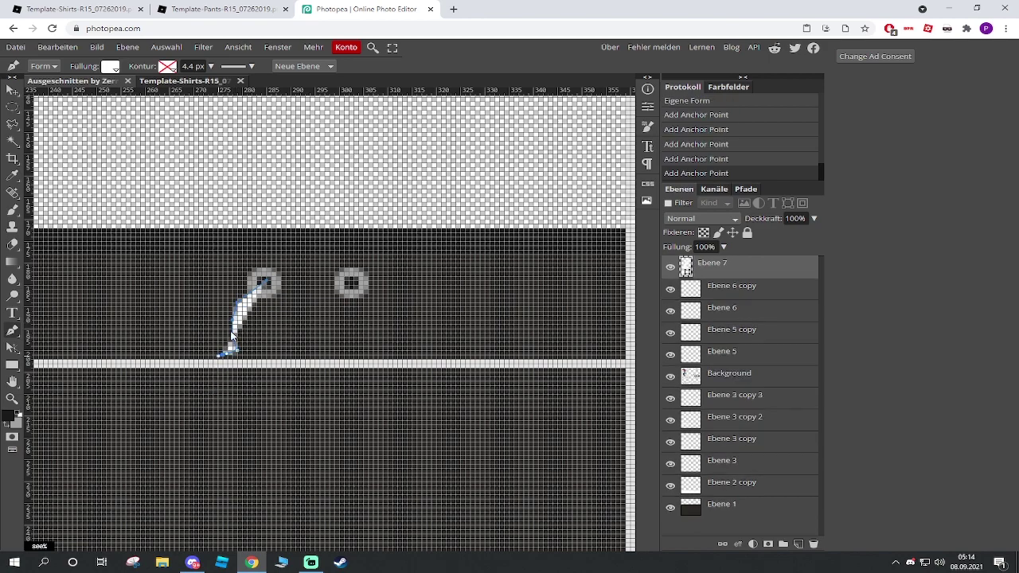
left_click(203, 372)
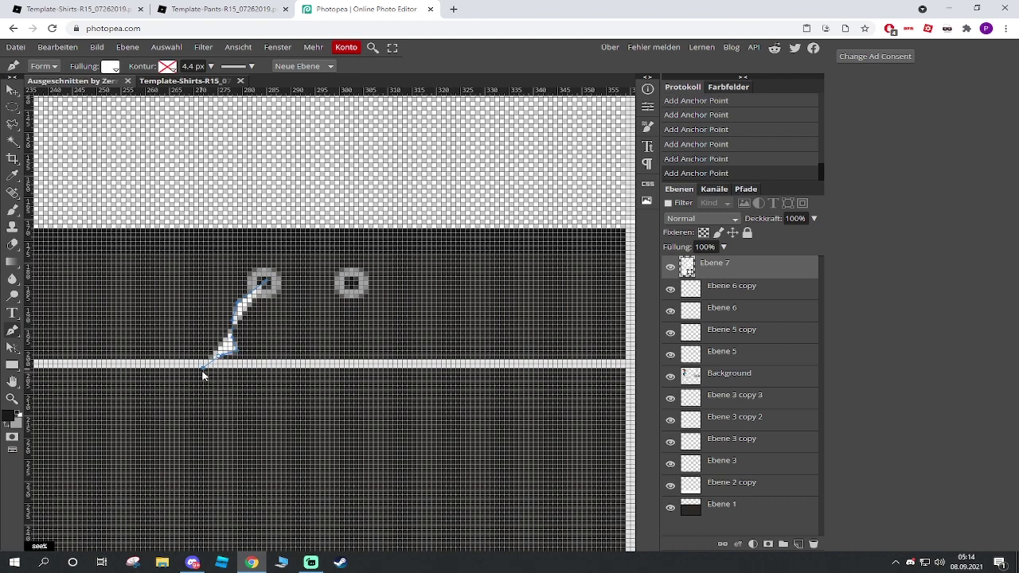
key("Return")
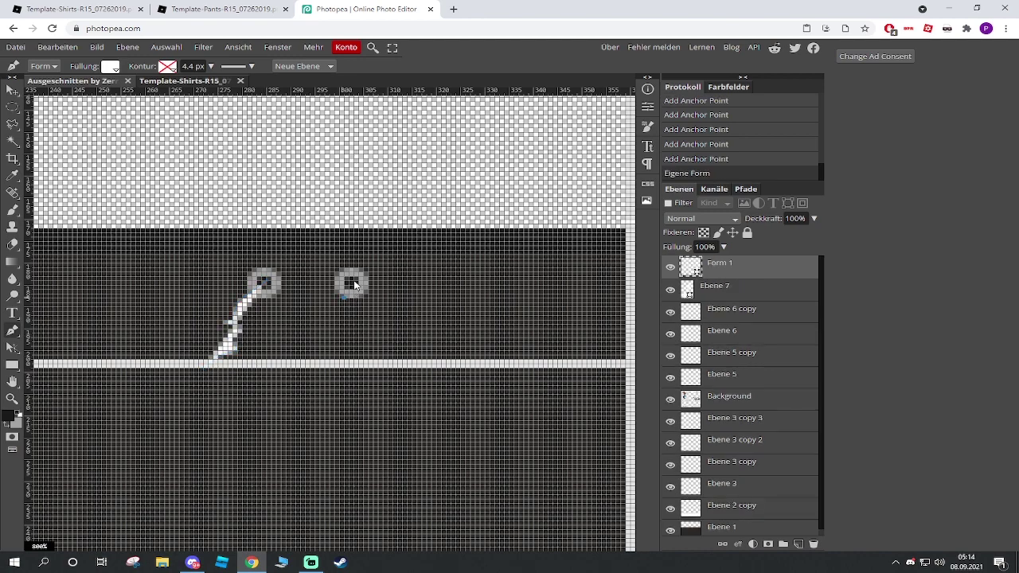
Step: Draw a second white drawstring shape with the Pen tool, running from the right eyelet down to the waistband's lower edge
left_click(350, 285)
left_click(345, 302)
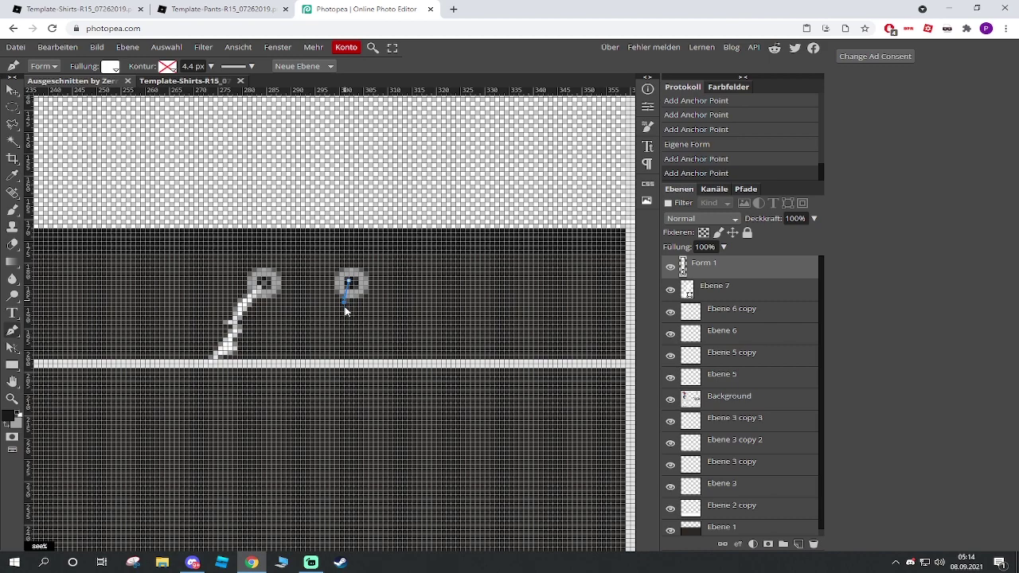
scroll(342, 310, "down", 3)
scroll(316, 271, "up", 1)
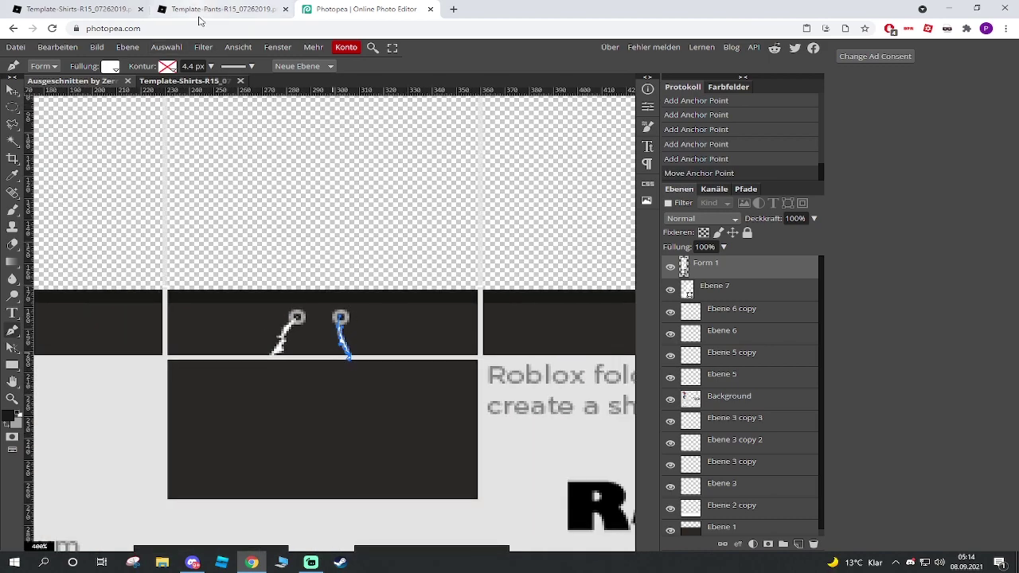
left_click(226, 49)
mouse_move(179, 50)
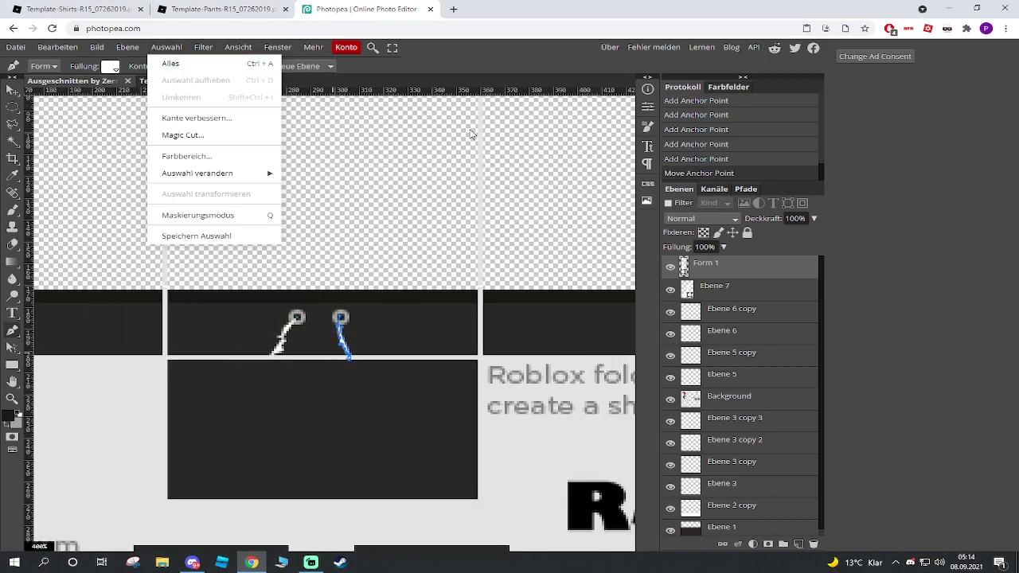
Step: Move the right drawstring shape upward so that it starts inside the right eyelet
left_click(12, 88)
scroll(271, 356, "up", 3)
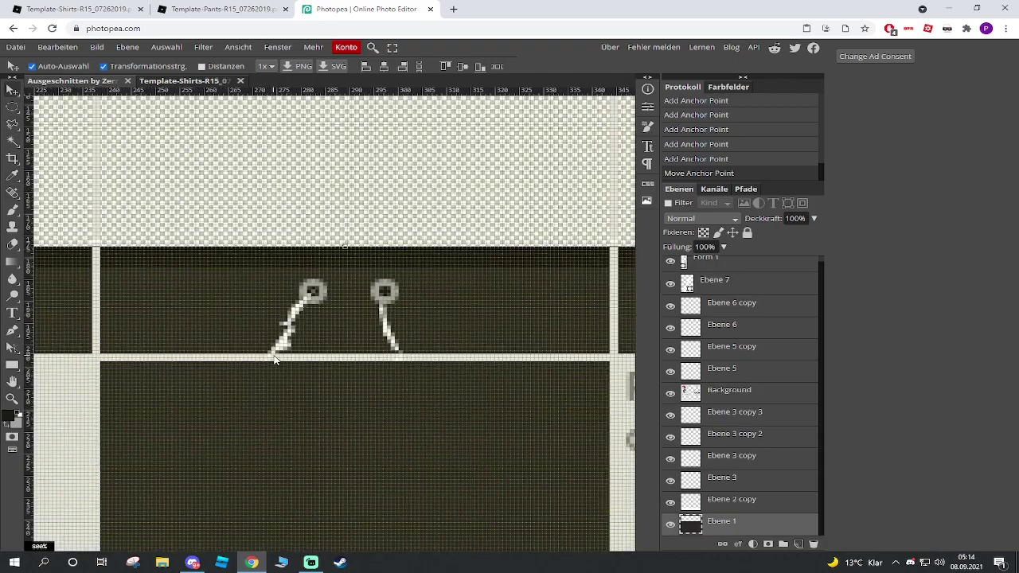
left_click_drag(474, 278, 481, 253)
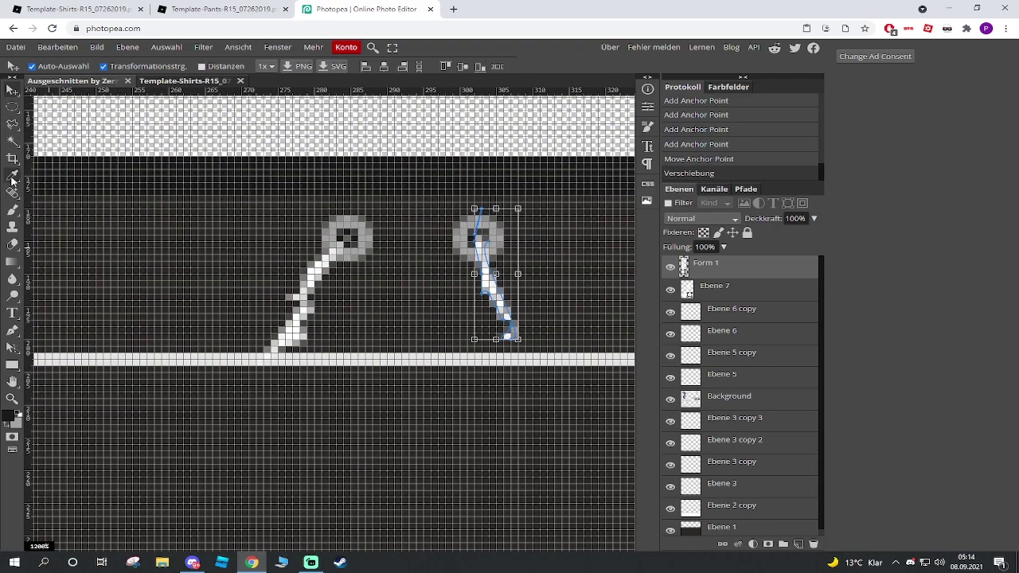
Step: Reshape the left drawstring on layer Ebene 7 by adding and deleting anchor points along its path with the Pen tool
left_click(12, 244)
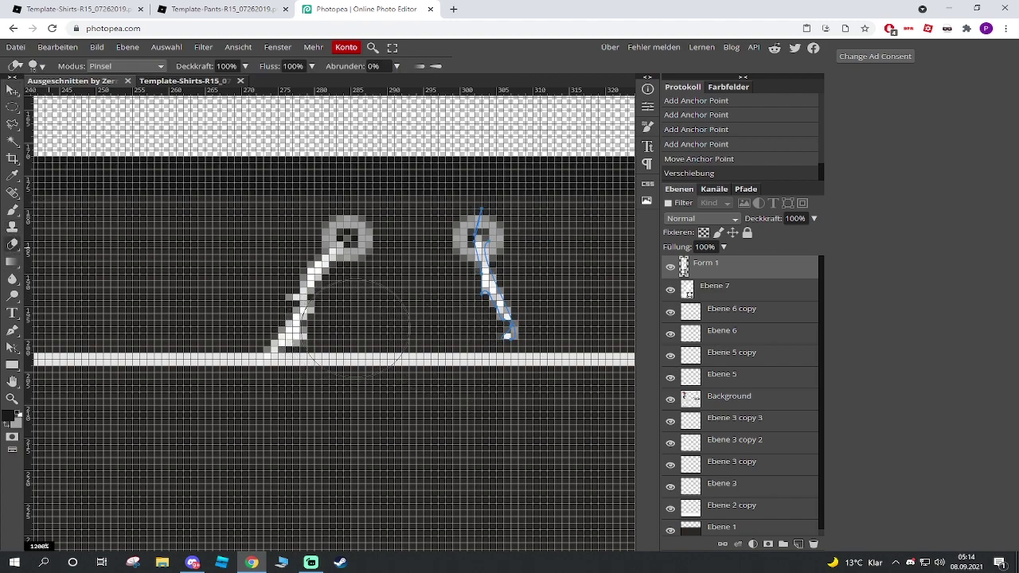
left_click(390, 339)
left_click(728, 296)
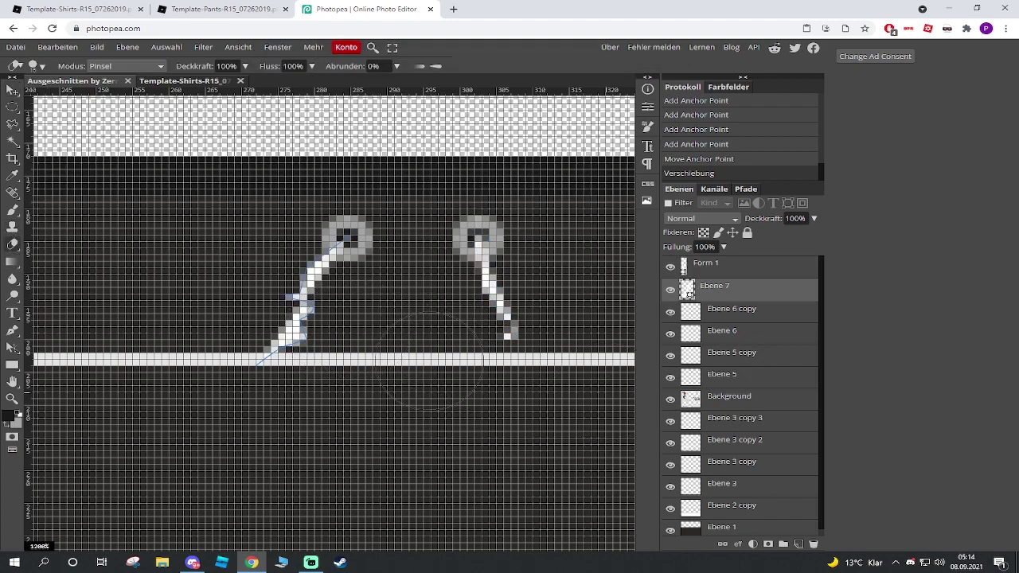
left_click(13, 330)
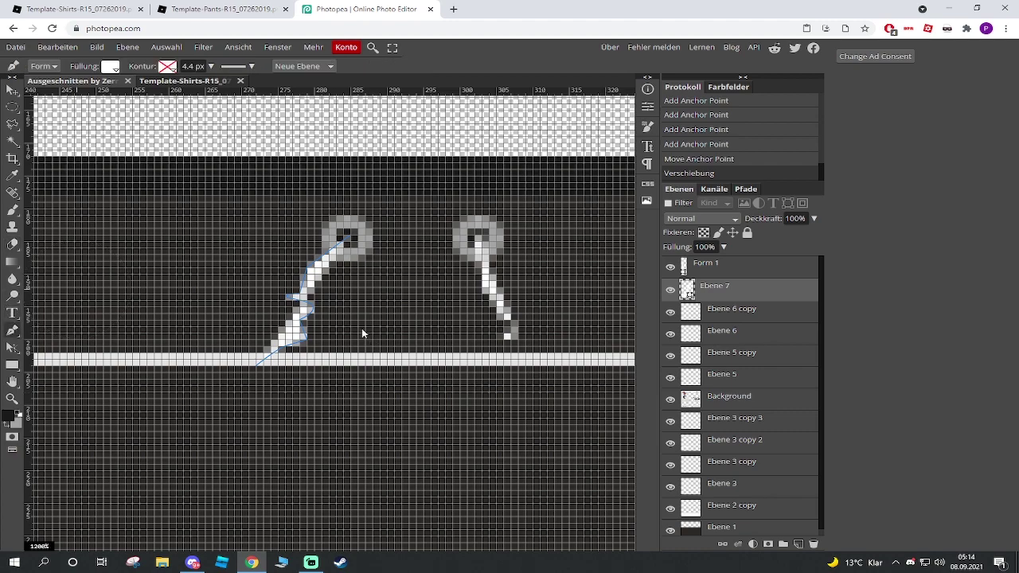
left_click(301, 312)
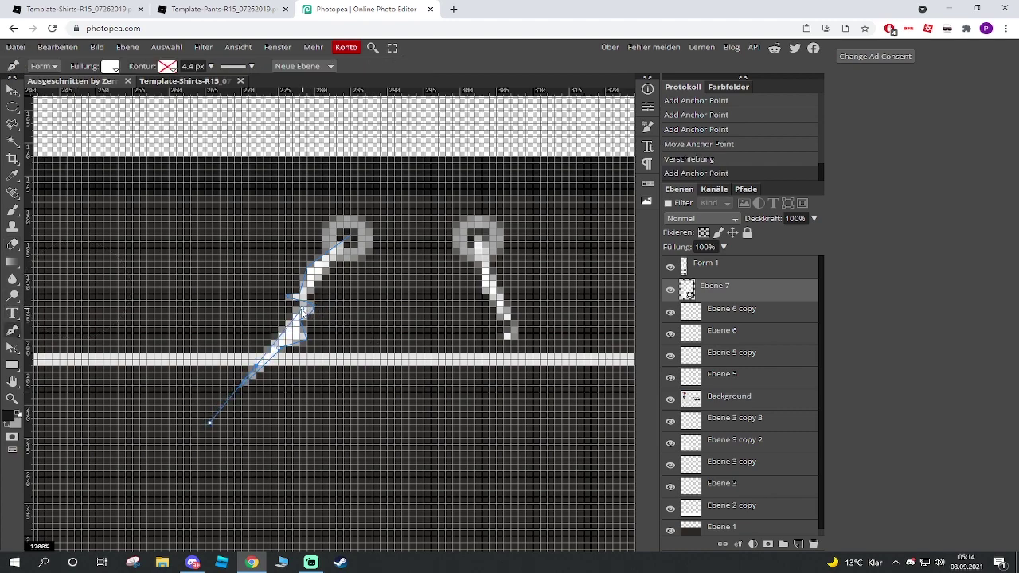
left_click(301, 315)
left_click(300, 318)
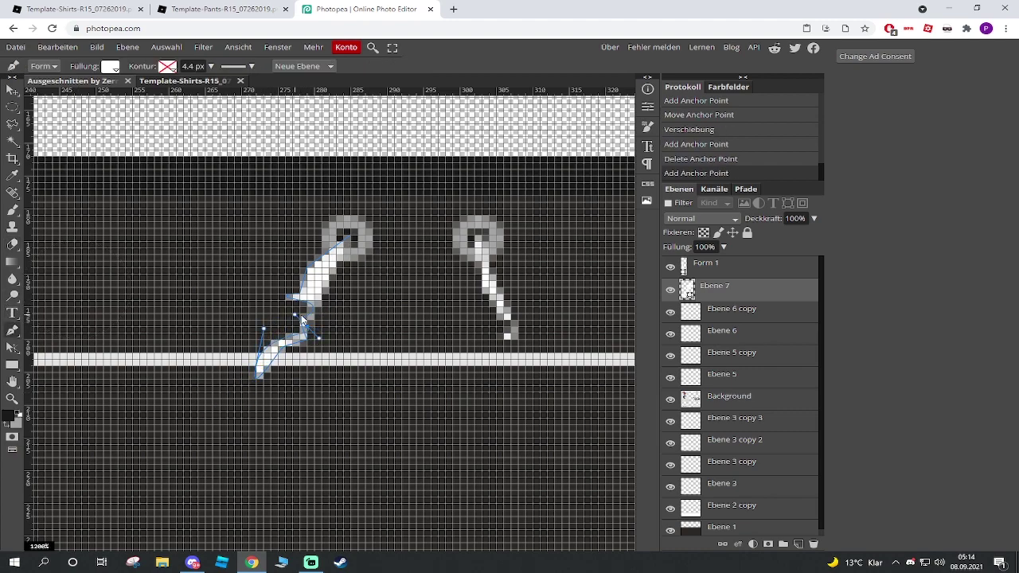
left_click(313, 299)
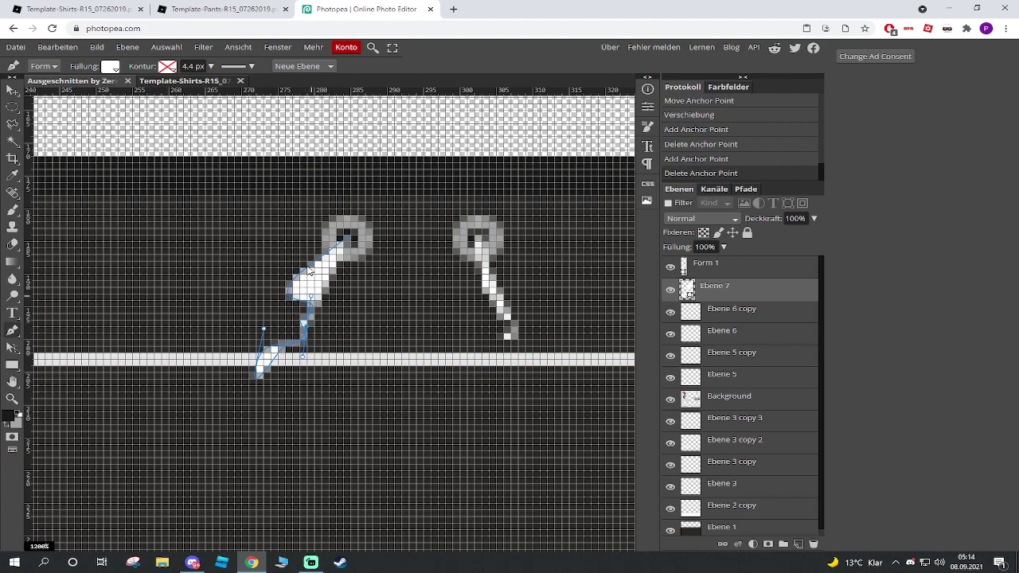
left_click(327, 276)
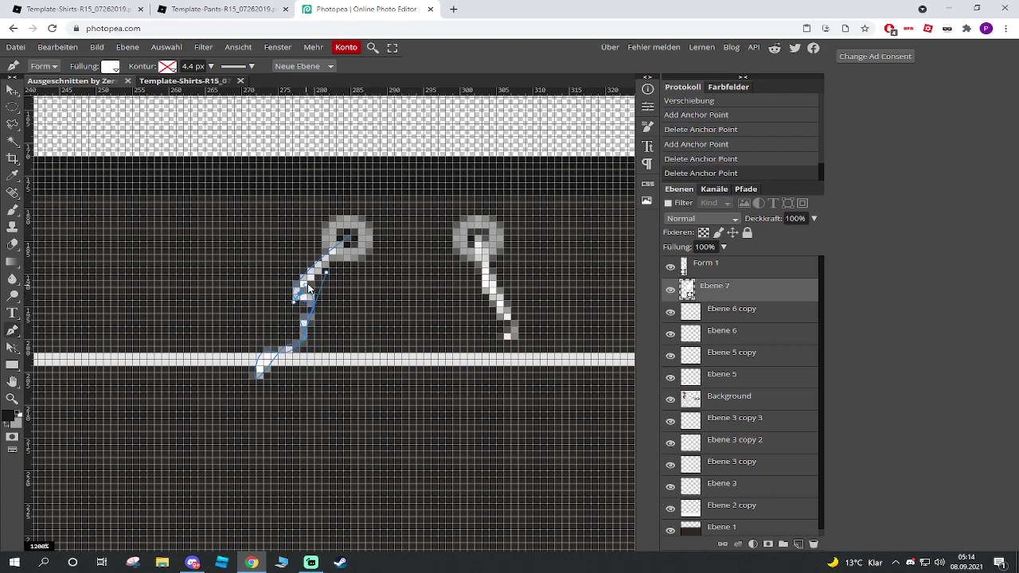
left_click(307, 295)
Step: Inspect the eyelets and drawstrings up close and the finished clothing template as a whole
scroll(307, 295, "down", 5)
key("v")
scroll(504, 304, "down", 3)
left_click(503, 303)
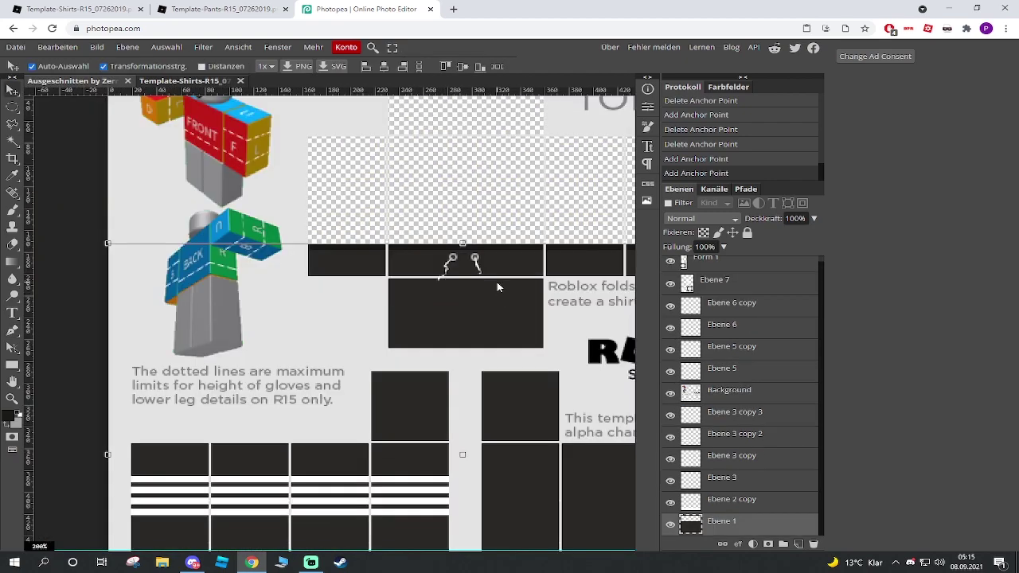
scroll(496, 282, "up", 5)
scroll(394, 257, "down", 4)
scroll(416, 263, "up", 4)
scroll(400, 211, "up", 3)
left_click(418, 232)
scroll(418, 232, "down", 8)
left_click(379, 300)
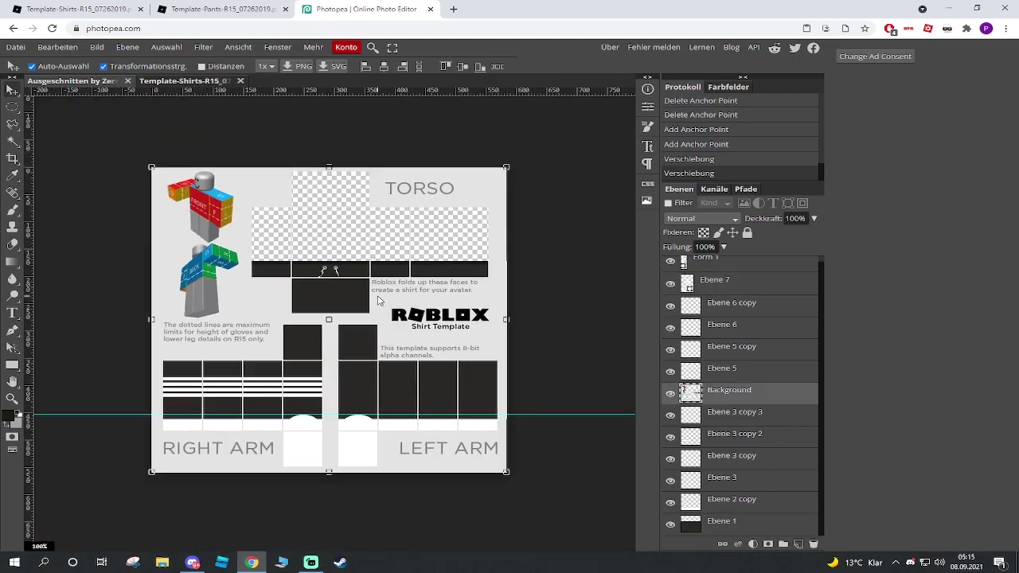
scroll(318, 273, "up", 5)
scroll(326, 282, "down", 6)
scroll(336, 294, "up", 6)
scroll(314, 386, "up", 2)
scroll(316, 403, "down", 7)
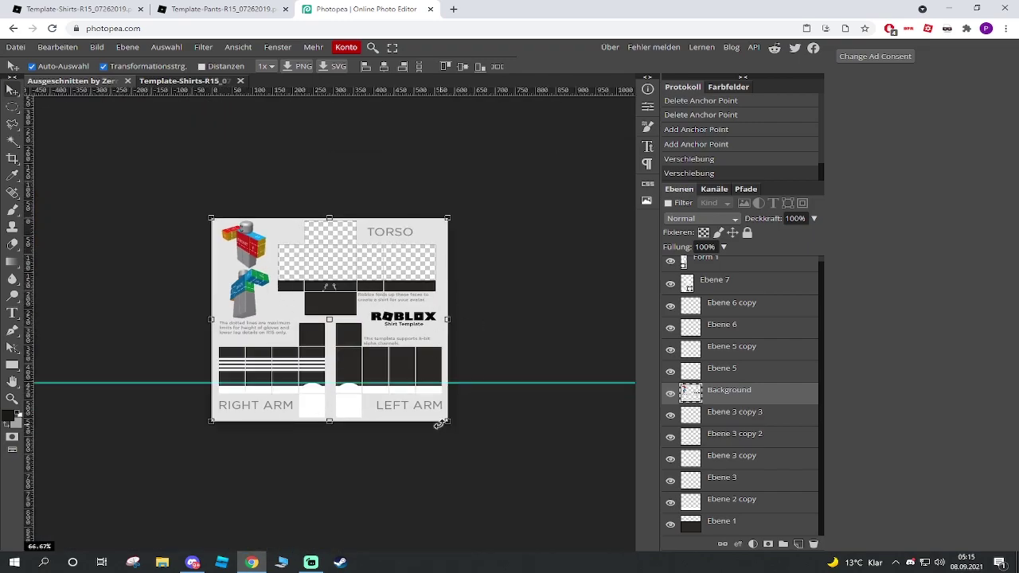
Step: Apply a free transform to the Background template layer
key("ctrl+t")
scroll(325, 316, "up", 3)
scroll(350, 302, "down", 3)
left_click(485, 68)
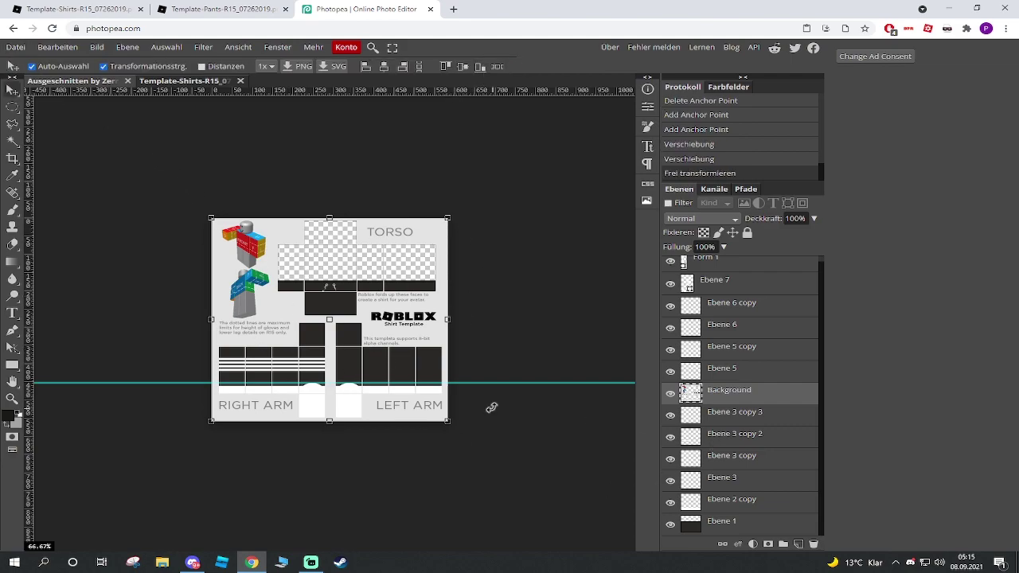
Step: Export the finished template as a PNG at 100% quality
left_click(17, 50)
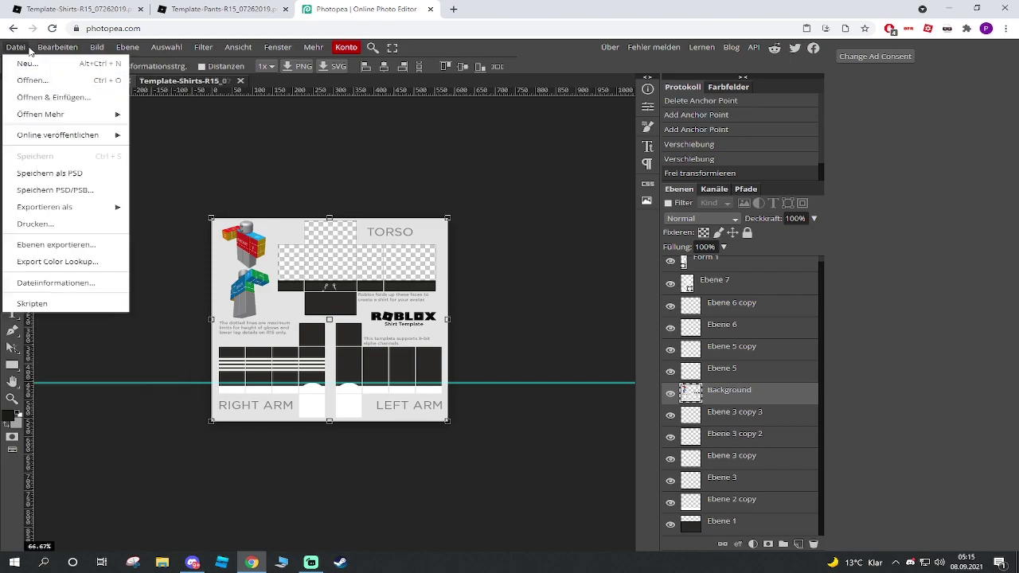
mouse_move(60, 211)
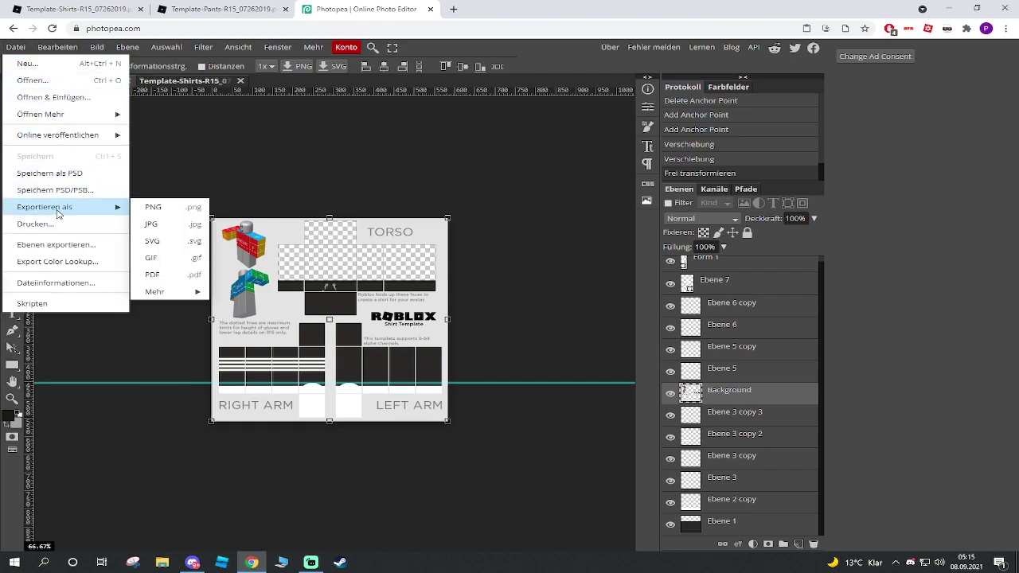
left_click(155, 209)
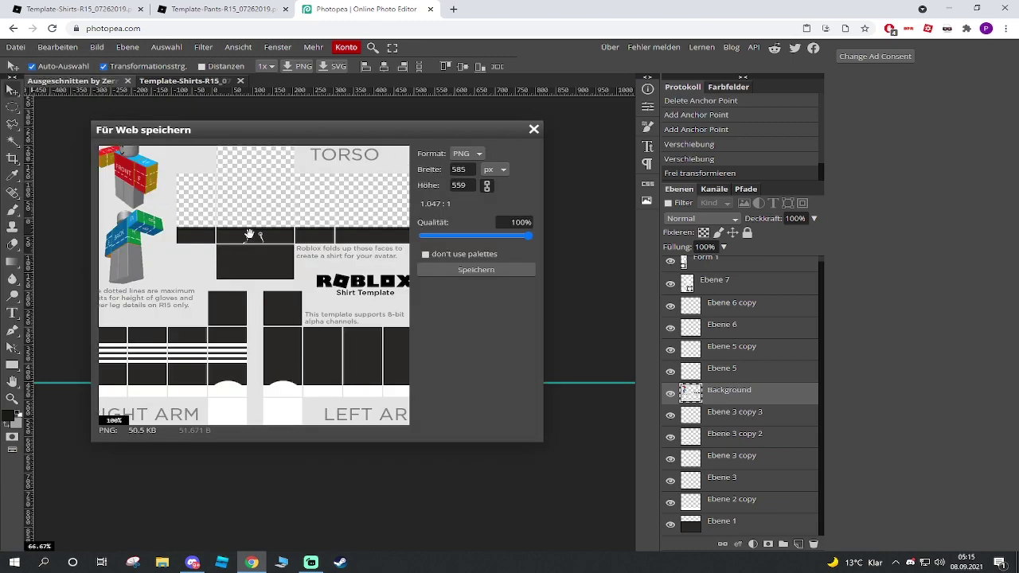
left_click(471, 271)
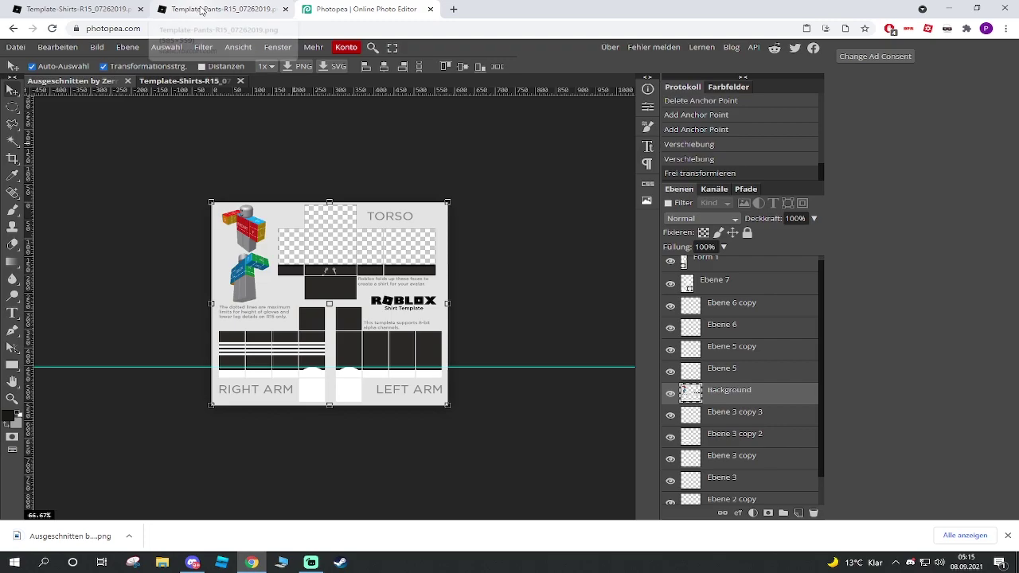
Step: Switch to the Roblox website and open the Pants section of the creations page
left_click(199, 10)
left_click(212, 29)
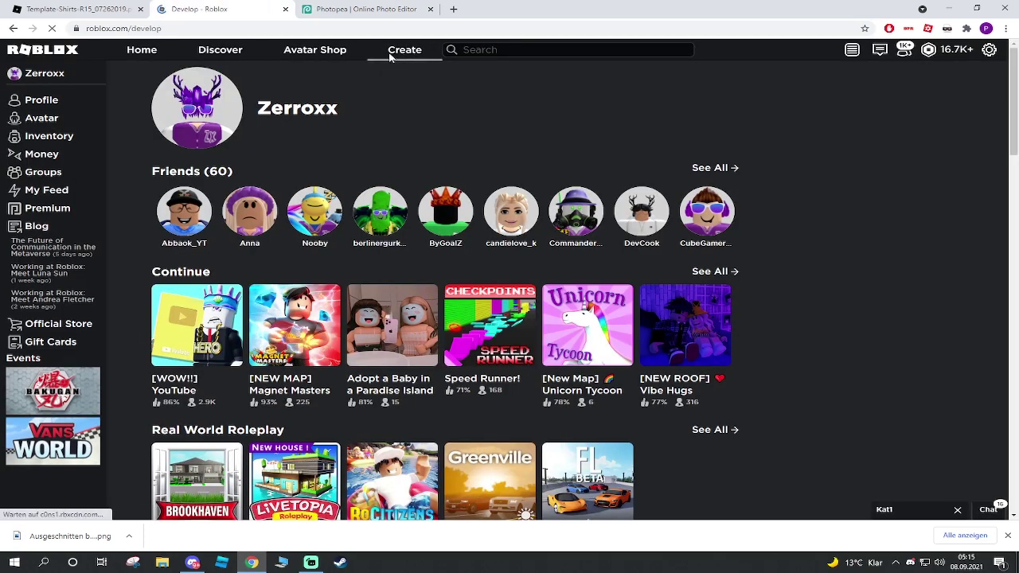
left_click(394, 52)
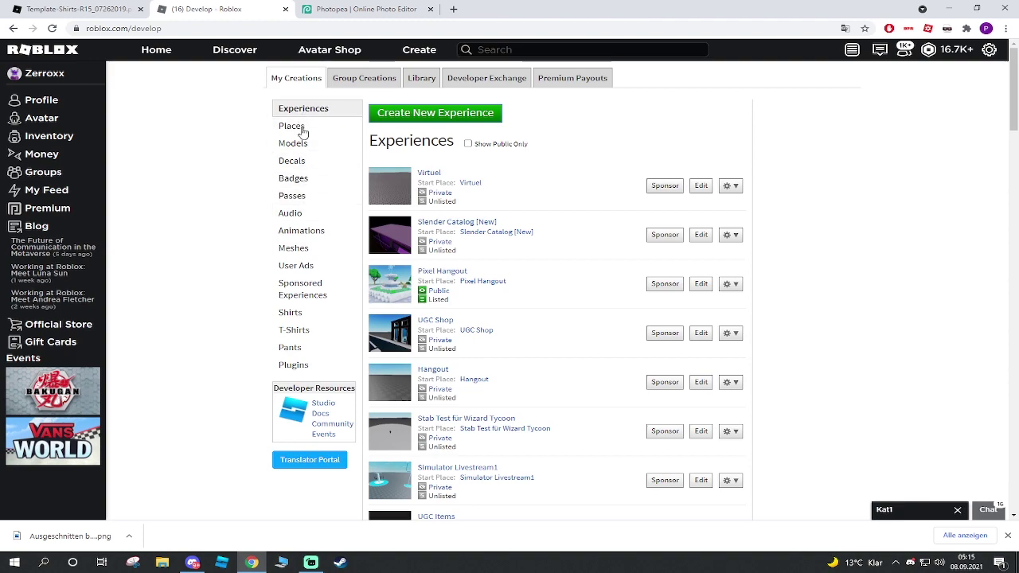
left_click(292, 358)
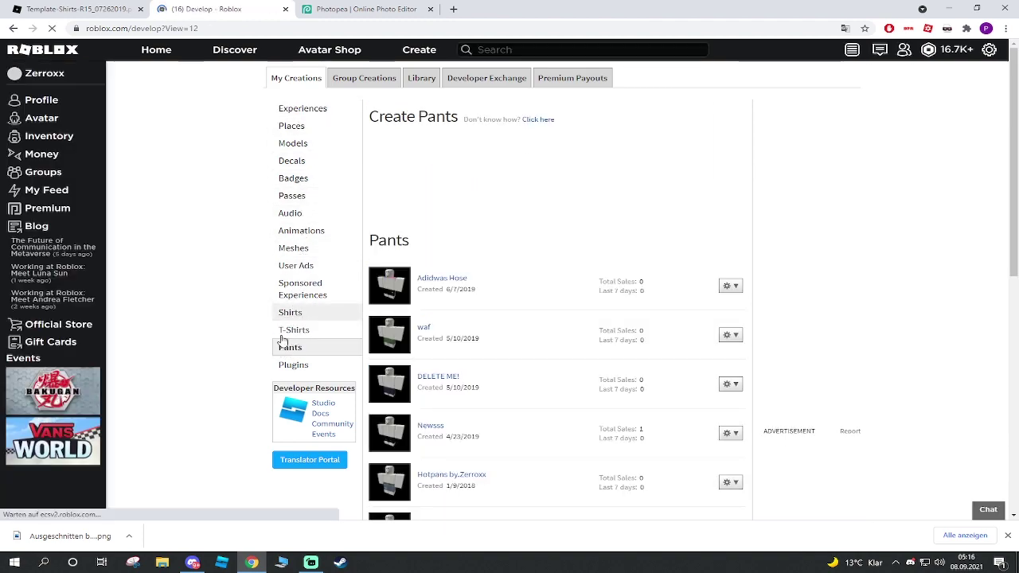
Step: Choose the newly exported PNG from the Downloads folder as the pants image
left_click(490, 159)
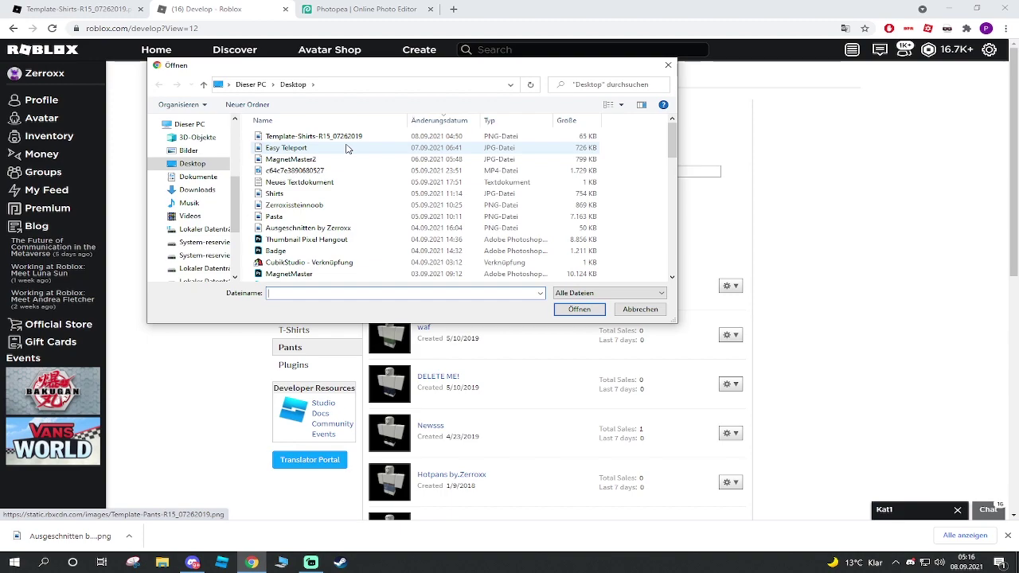
left_click(196, 191)
left_click(286, 152)
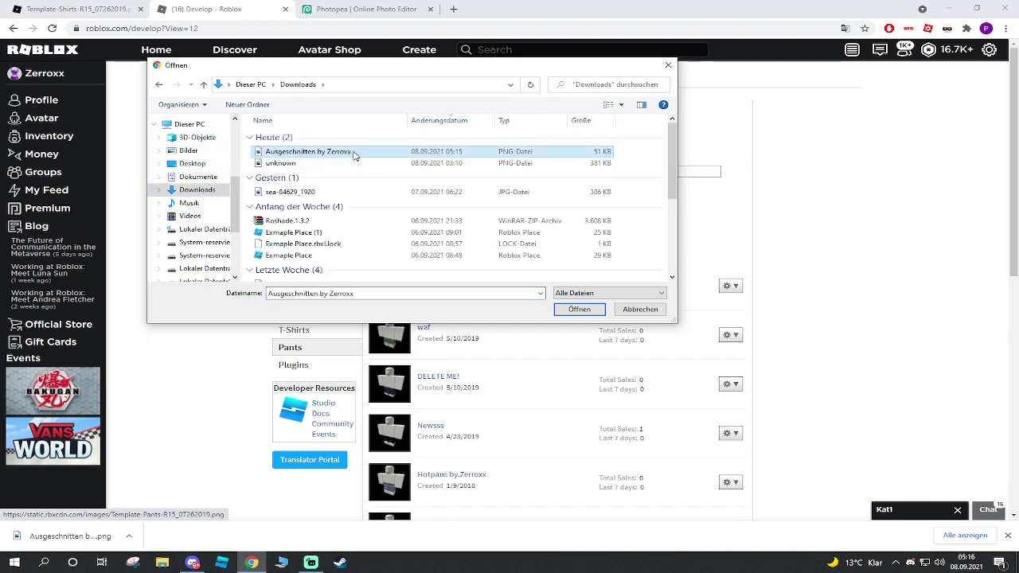
double_click(444, 155)
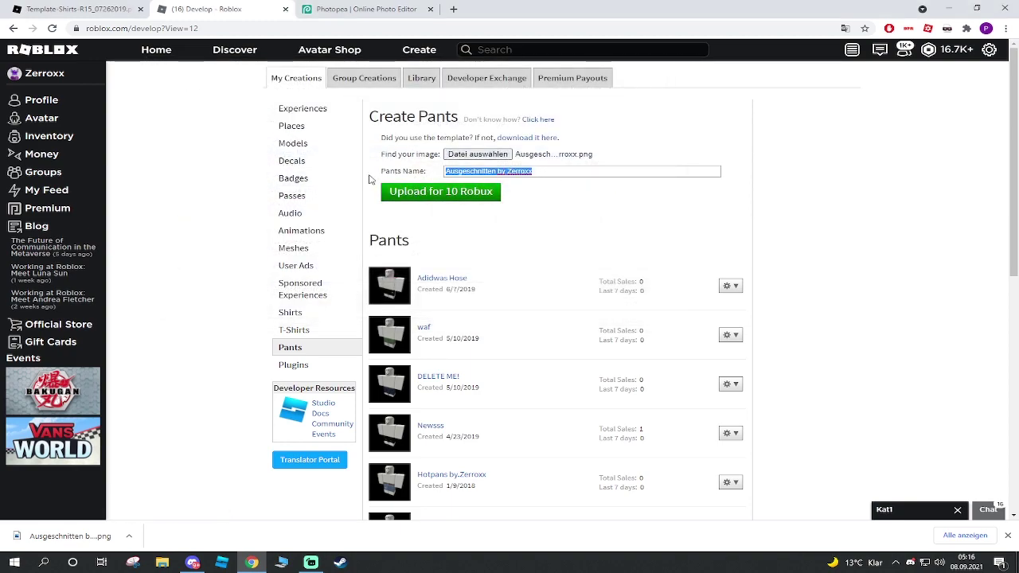
Step: Name the item "Black white Stripes Pants" and upload it for 10 Robux
type("Black white Stripes")
left_click(494, 194)
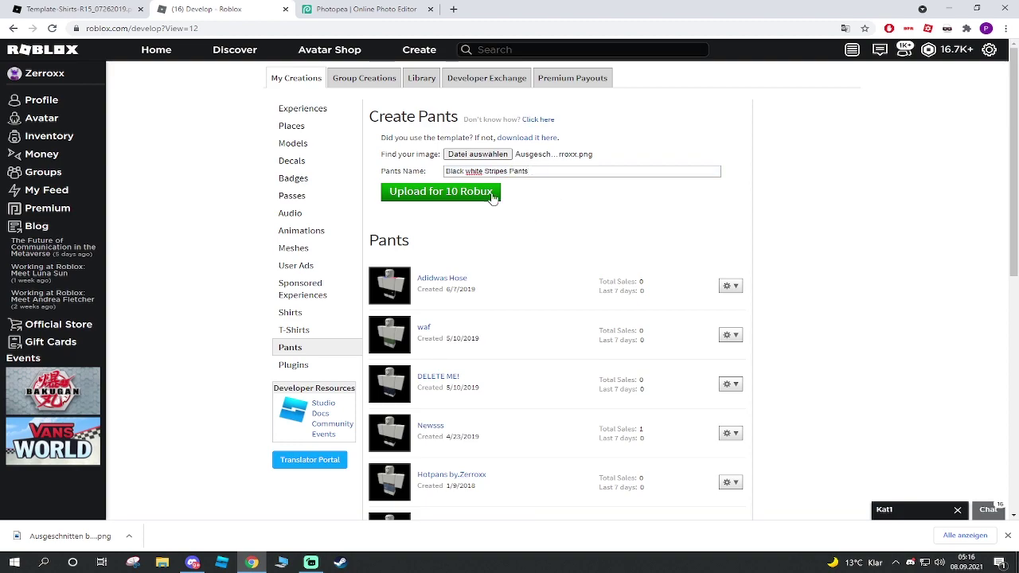
left_click(476, 188)
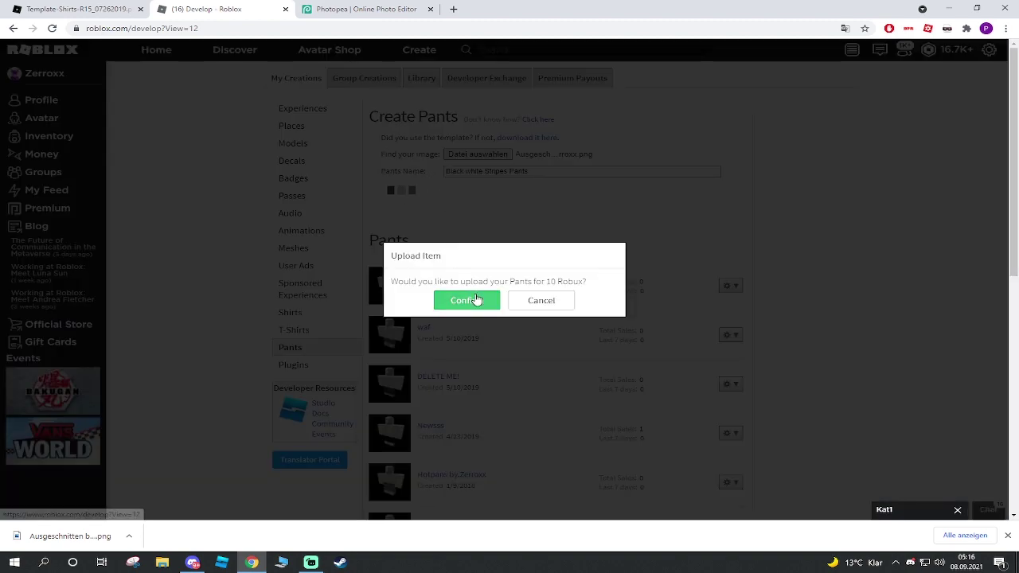
left_click(466, 300)
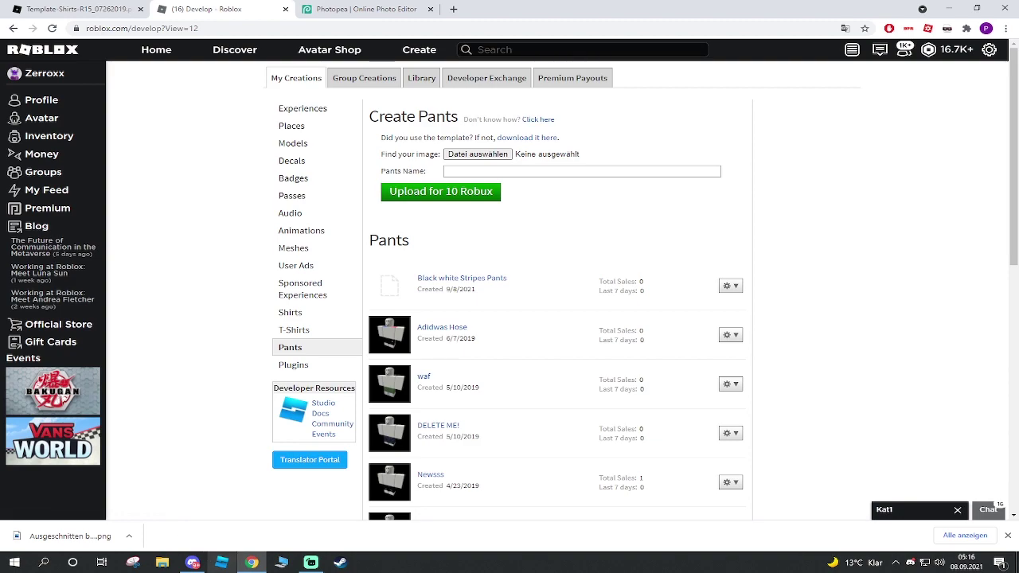
Step: Switch to Roblox Studio and examine the pants' striped leg, seams and white cuffs on a mannequin up close
left_click(236, 526)
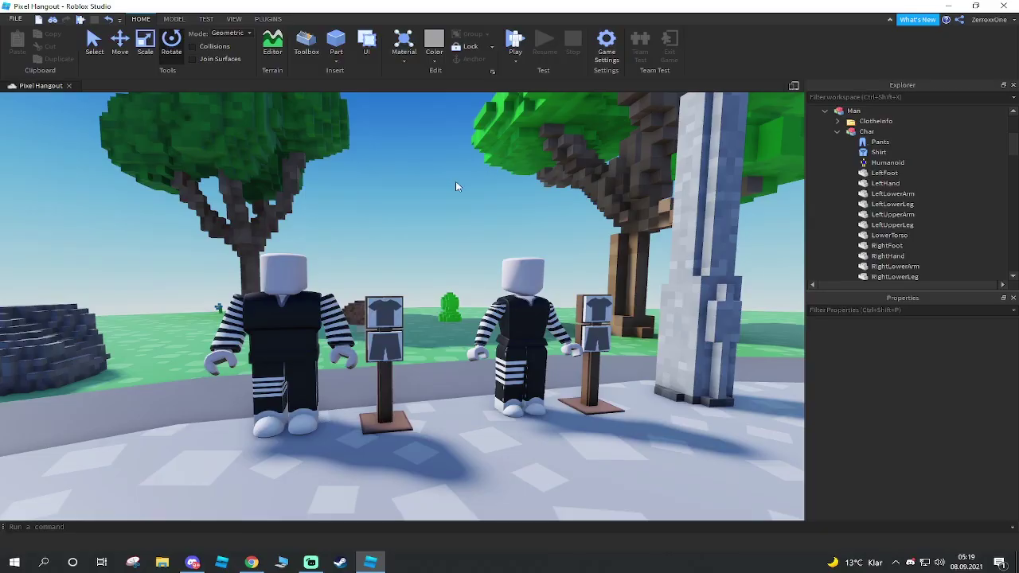
scroll(430, 174, "up", 10)
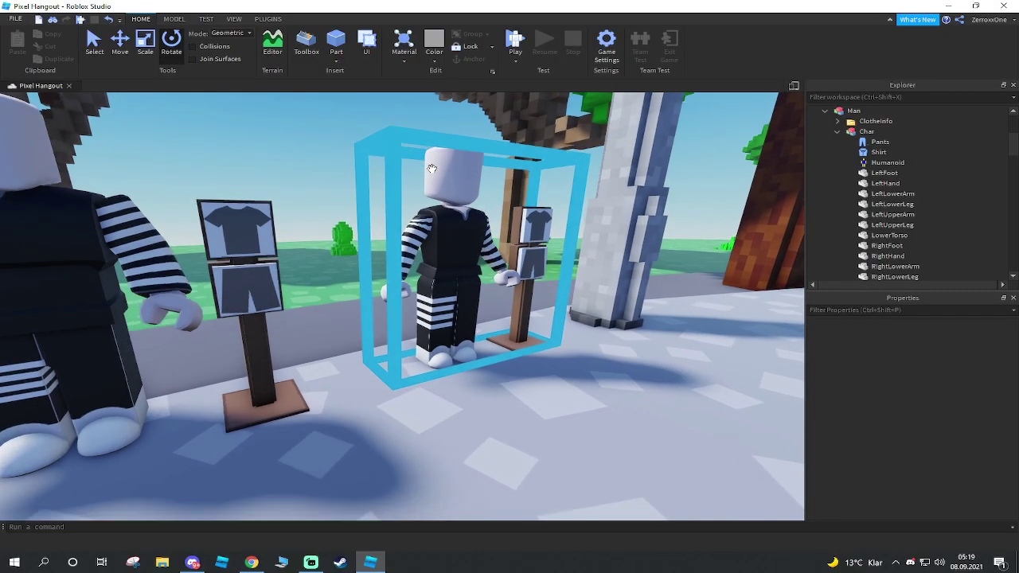
key("a")
key("d")
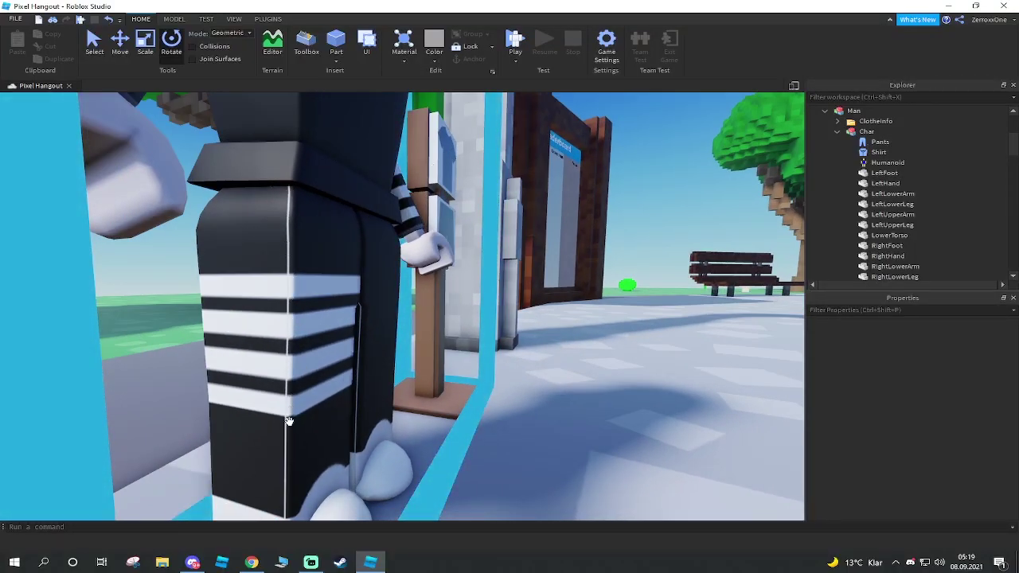
key("d")
key("a")
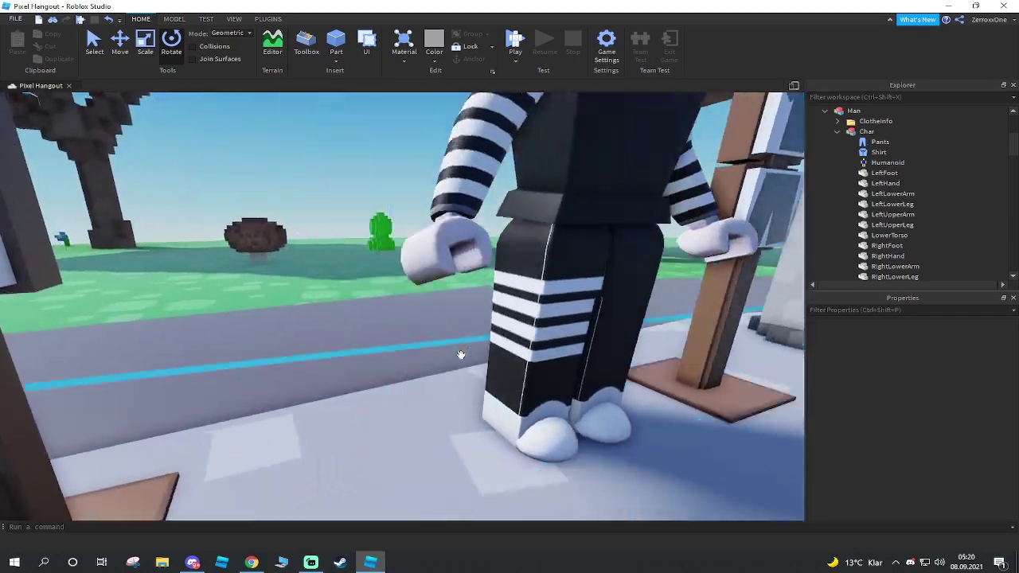
Step: Compare the pants' fit on the broad and the slim mannequin beside their clothing stands
key("s")
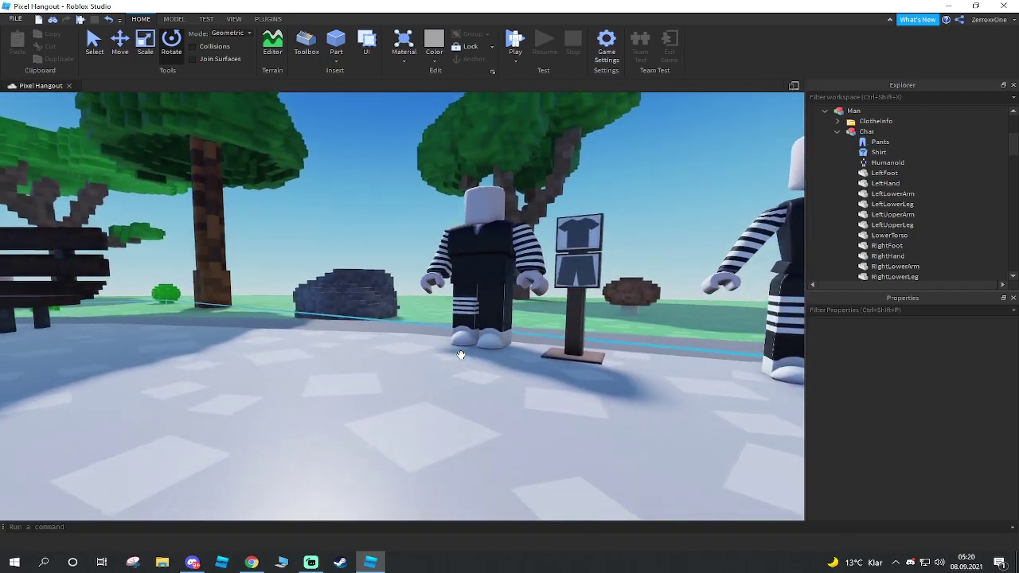
key("w")
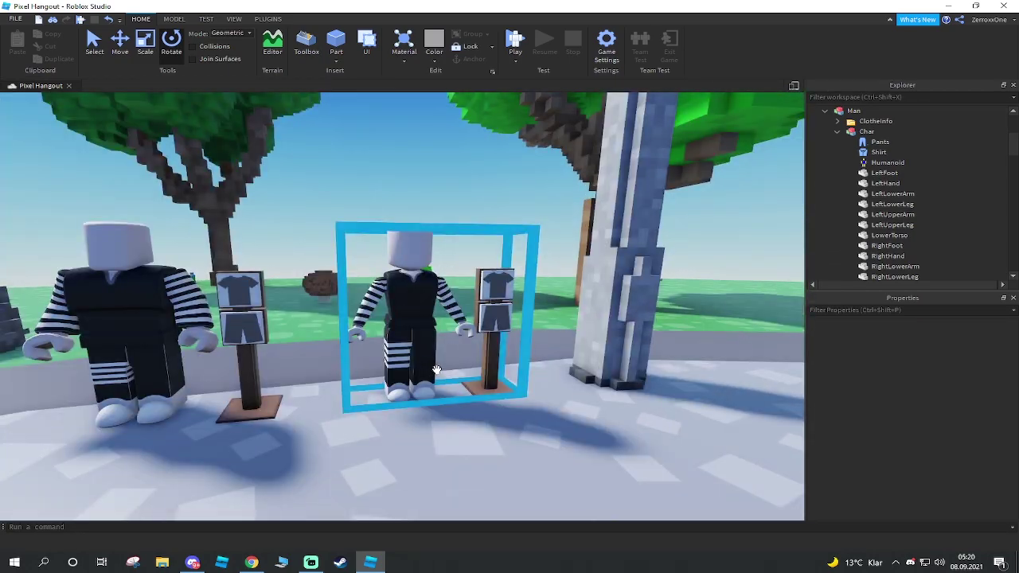
key("w")
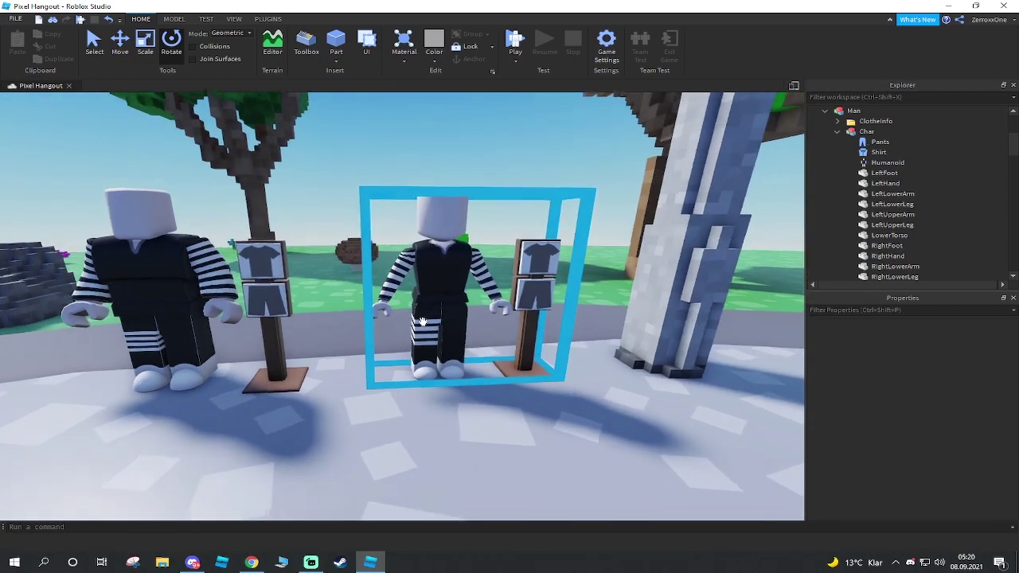
key("s")
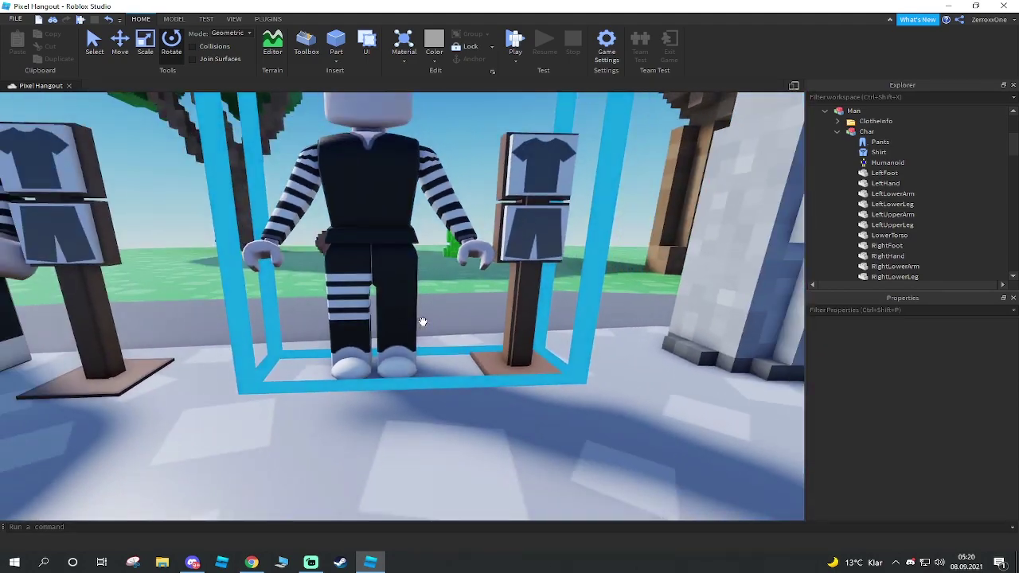
key("a")
key("a")
key("w")
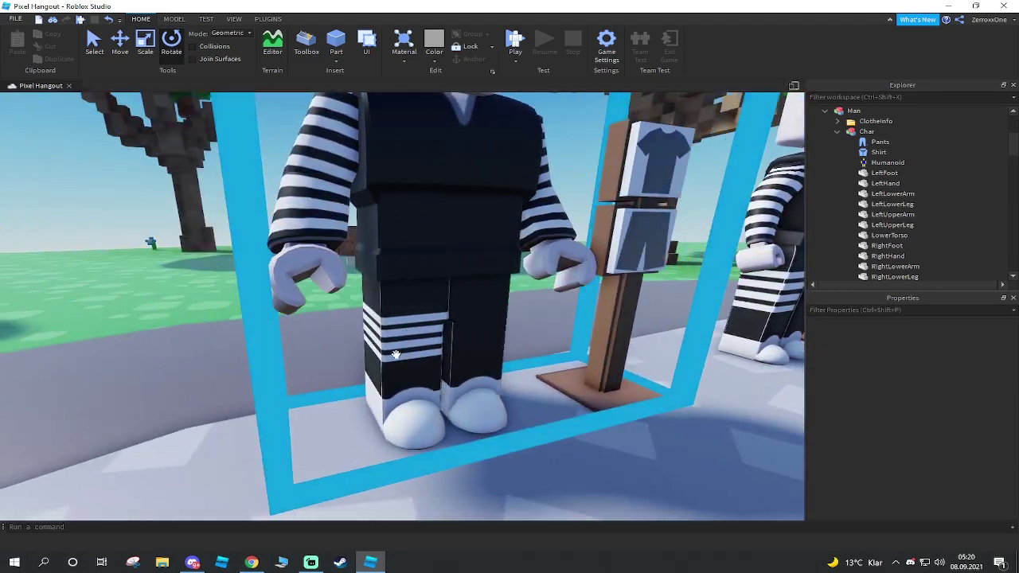
key("s")
key("s")
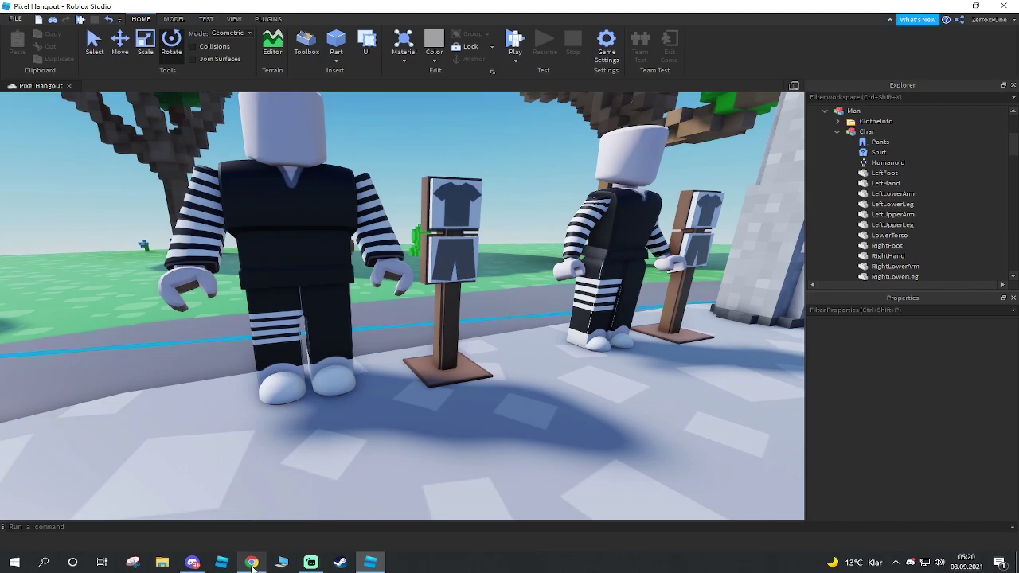
Step: Return to Photopea in the browser and examine the template's leg panels, stripes, cuffs and waistband
left_click(251, 563)
left_click(211, 9)
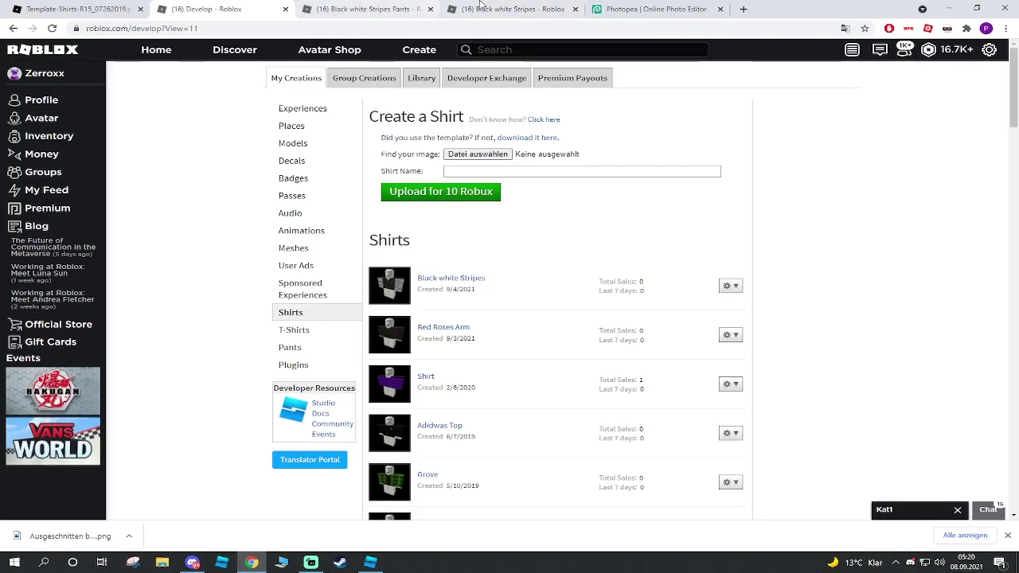
left_click(645, 8)
scroll(362, 316, "up", 8)
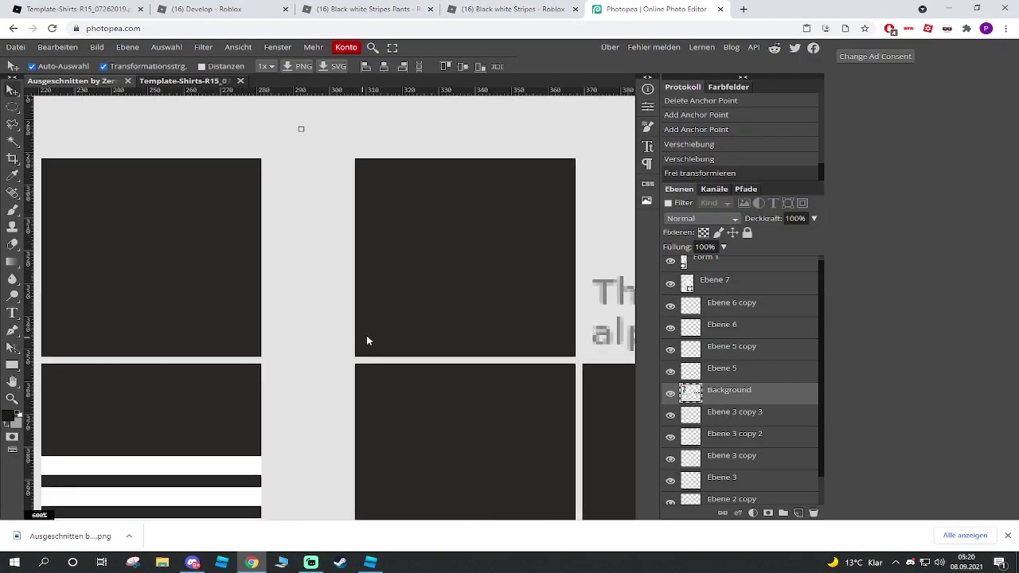
scroll(371, 315, "down", 7)
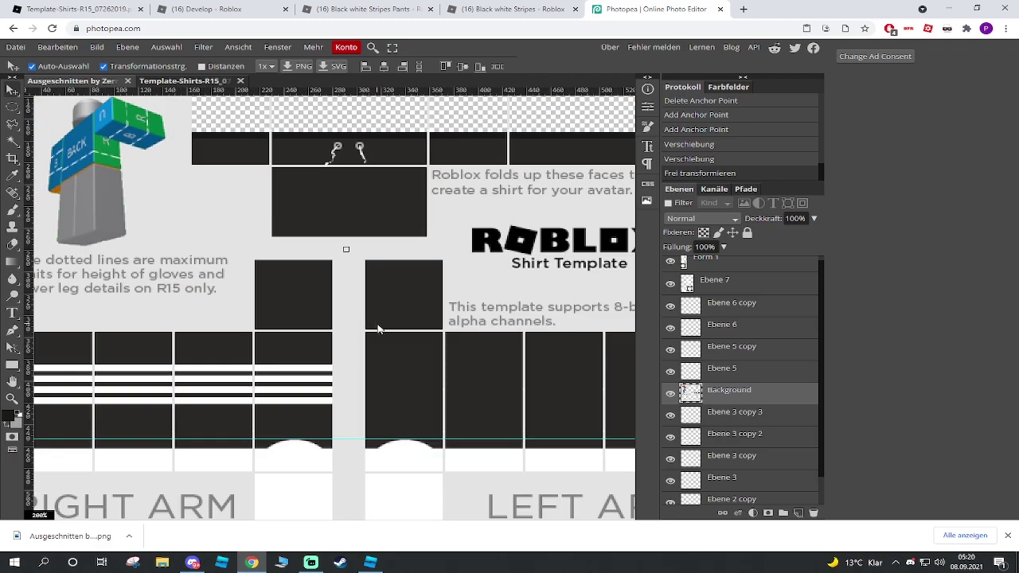
scroll(502, 396, "up", 5)
scroll(502, 395, "down", 4)
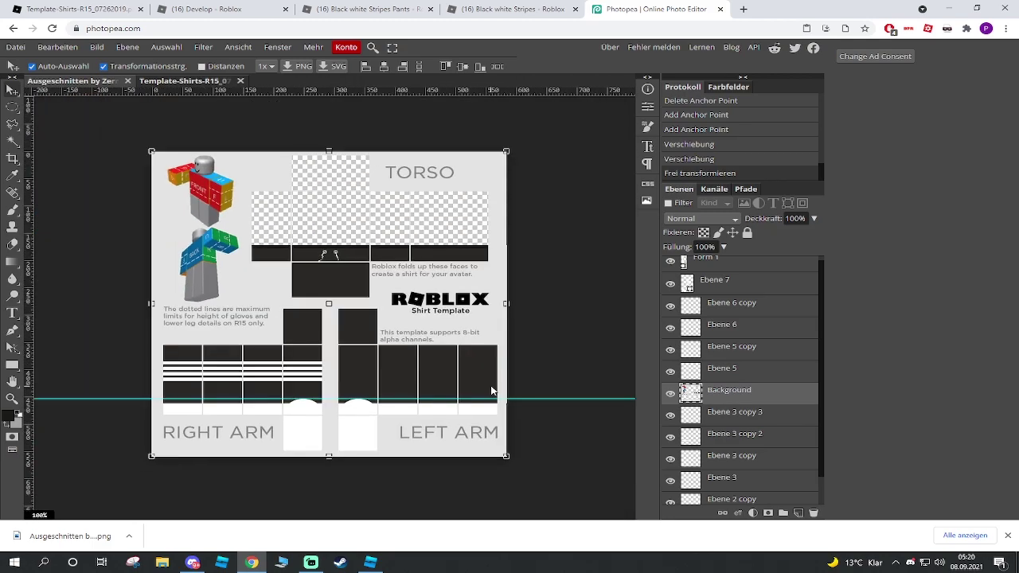